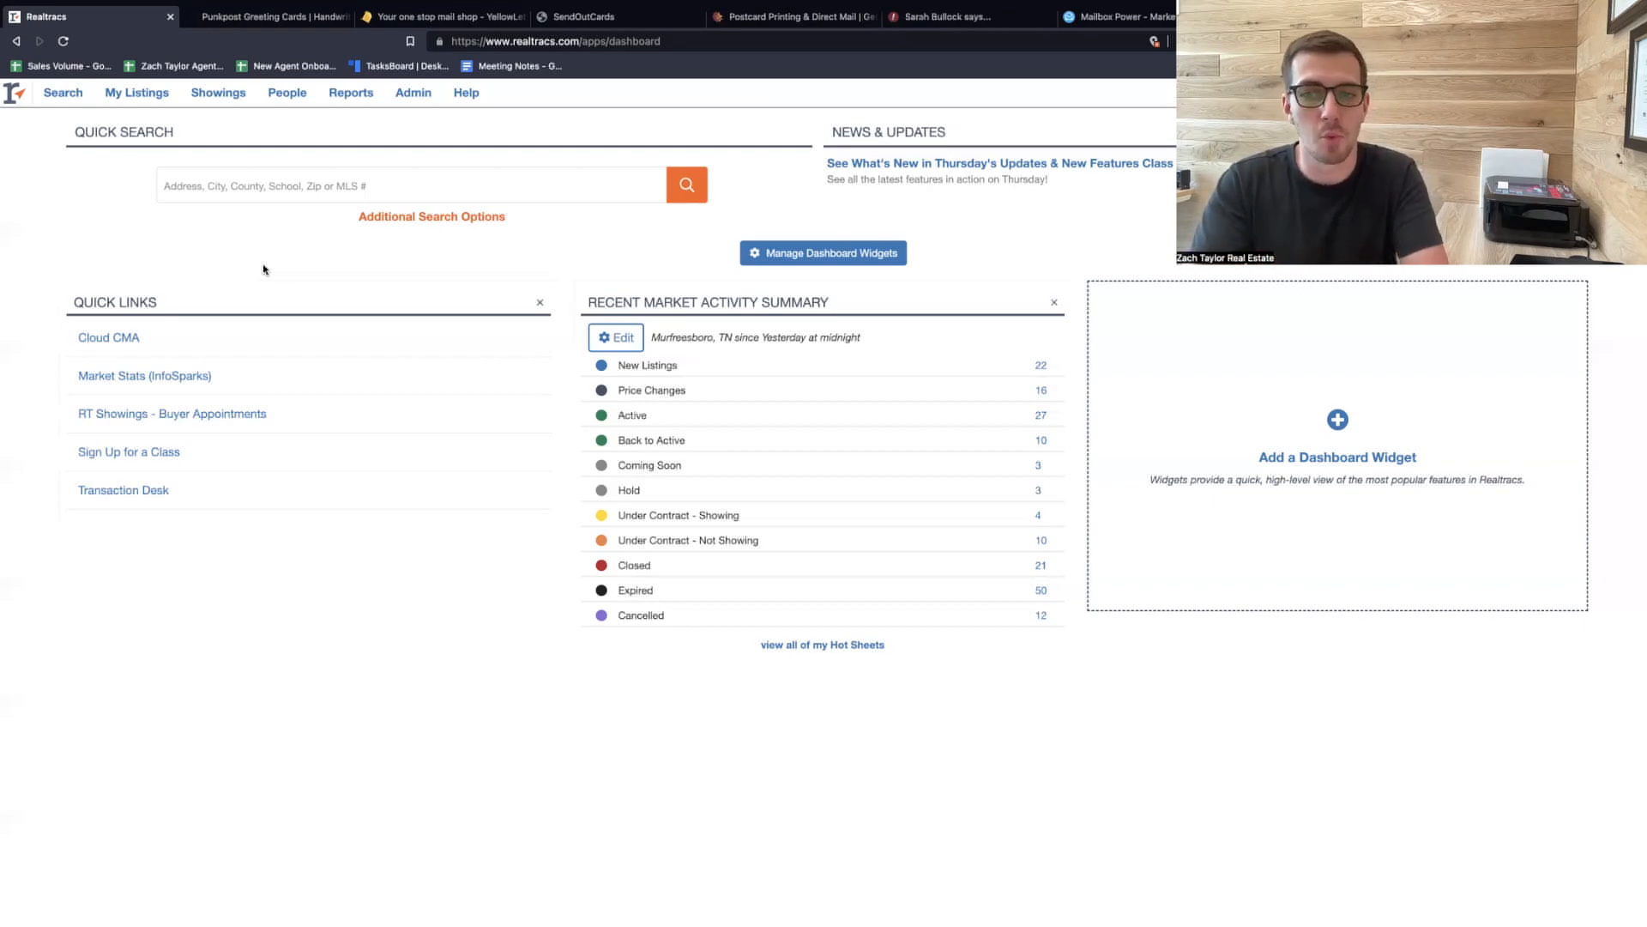
Open the MLS tax data and go to its Prospecting map search.
{"action": "mouse_move", "coordinate": [75, 103]}
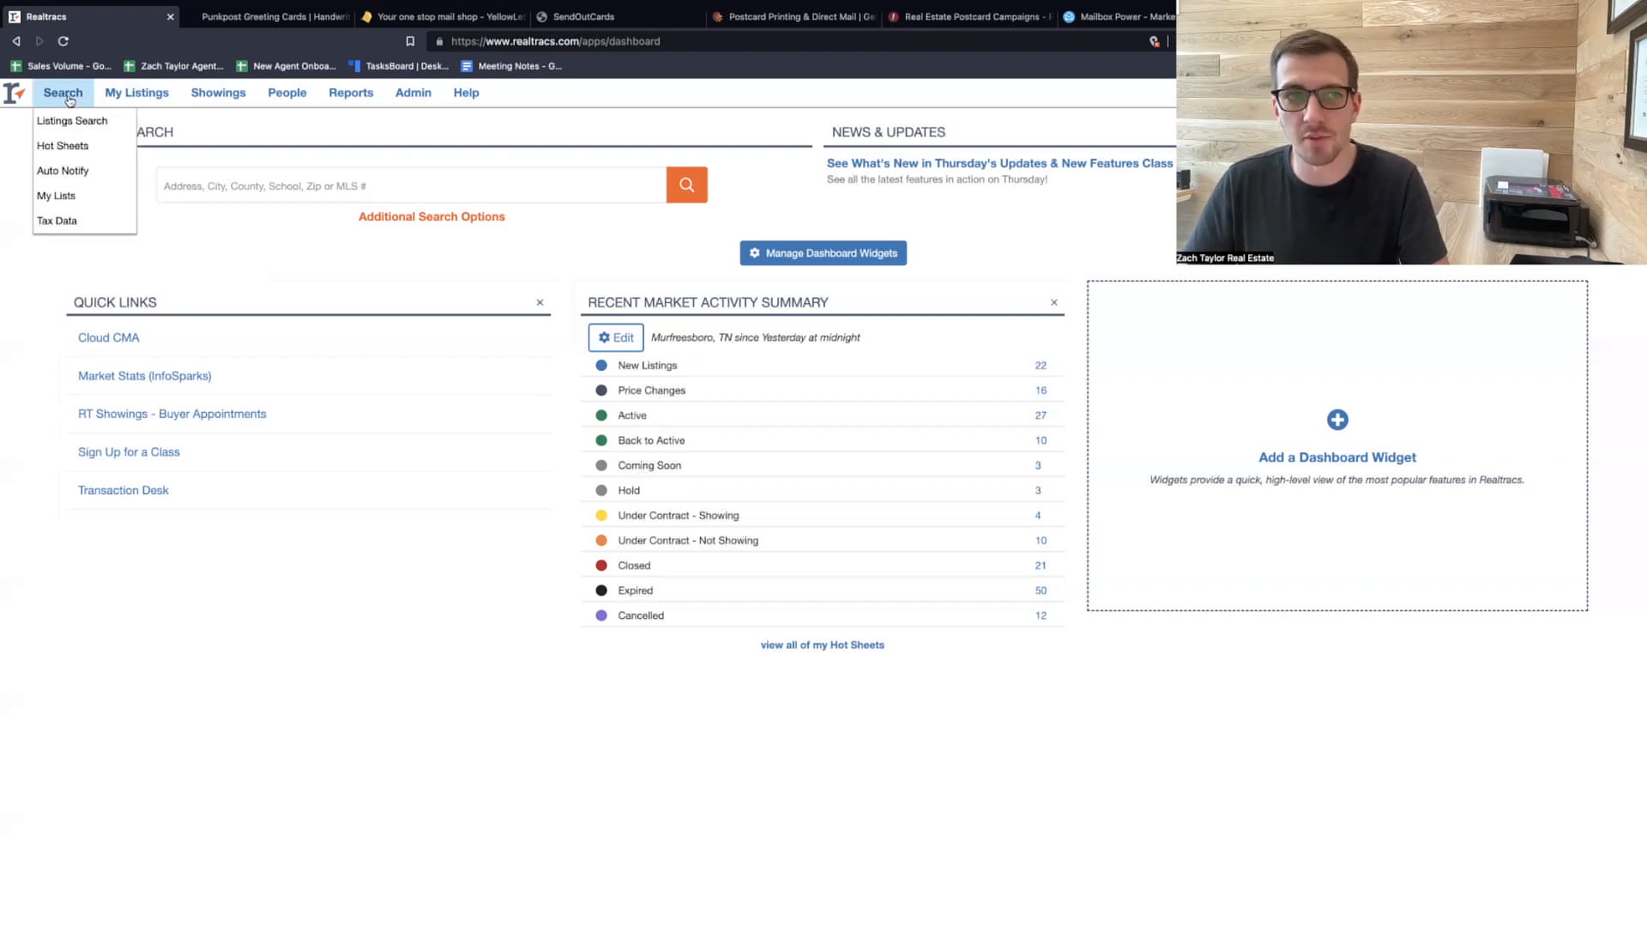
{"action": "left_click", "coordinate": [57, 220]}
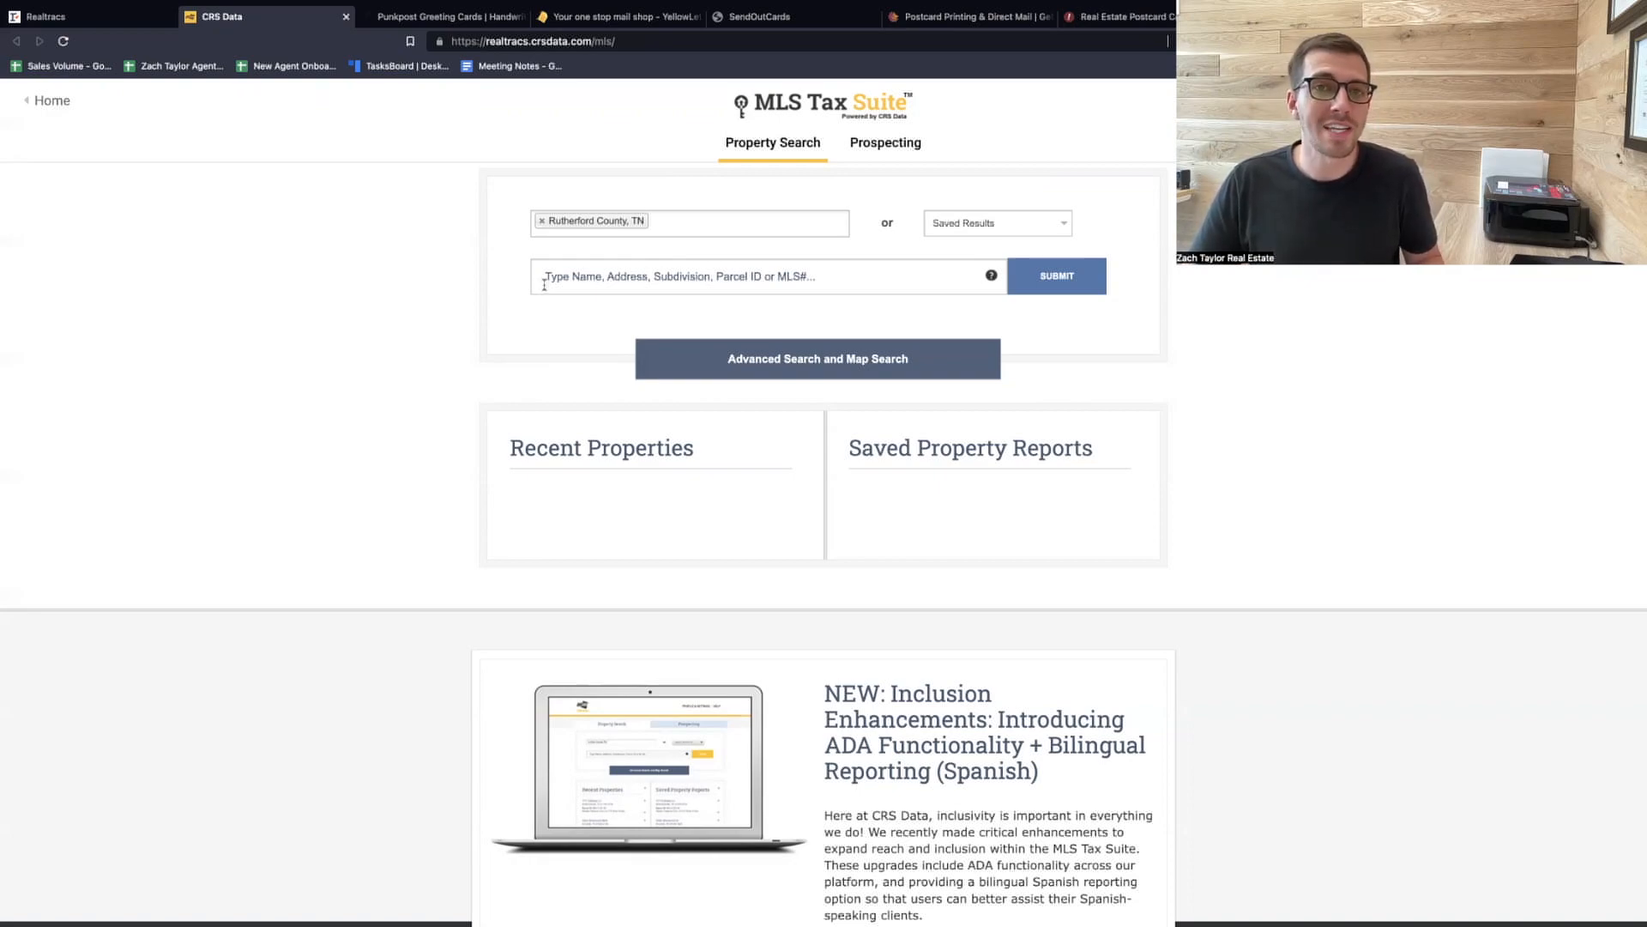
{"action": "left_click", "coordinate": [896, 152]}
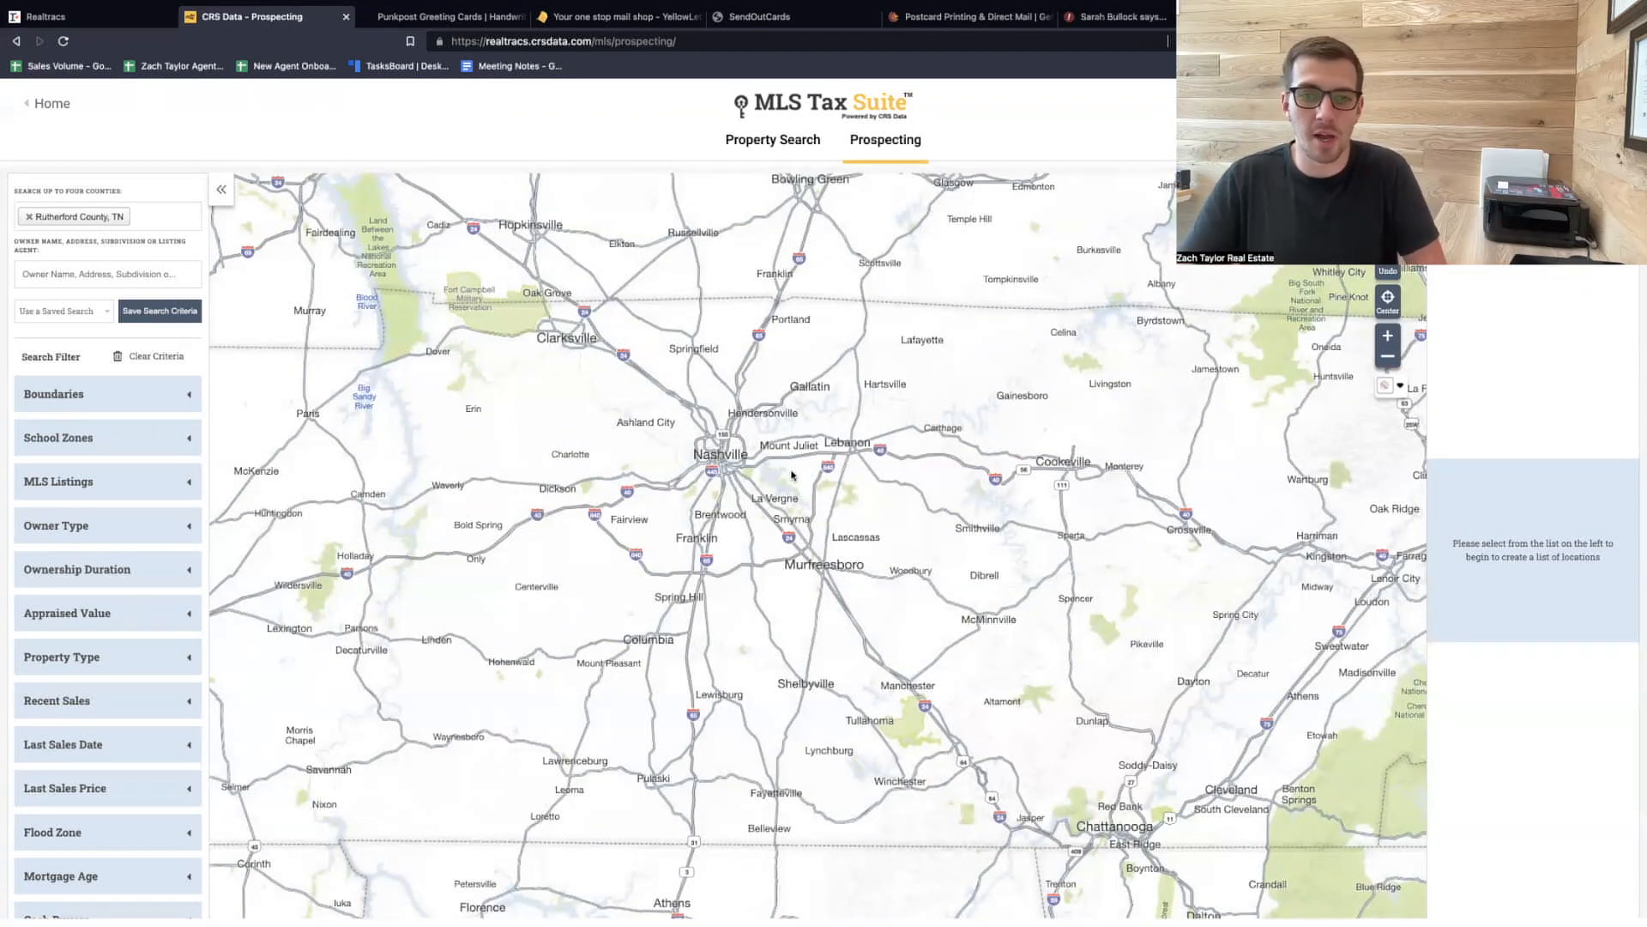
Draw a freehand search boundary around the Crieve Hall neighborhood, from the interstate east to the edge of the subdivision.
{"action": "scroll", "coordinate": [736, 511], "scroll_direction": "up", "scroll_amount": 1}
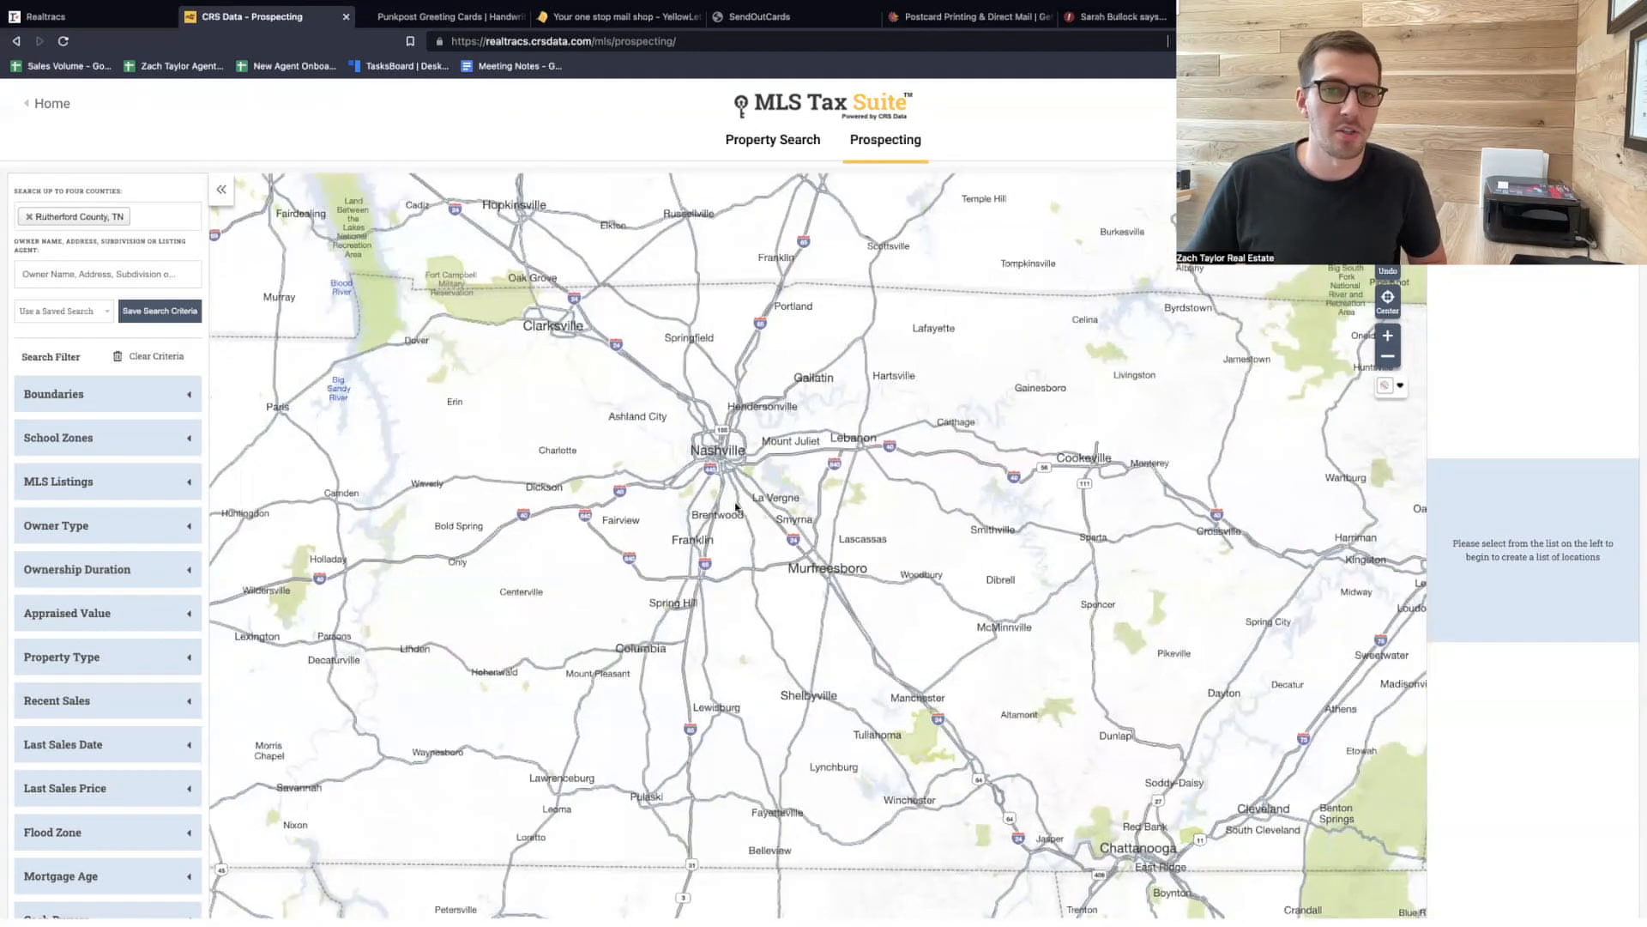
{"action": "scroll", "coordinate": [738, 574], "scroll_direction": "up", "scroll_amount": 3}
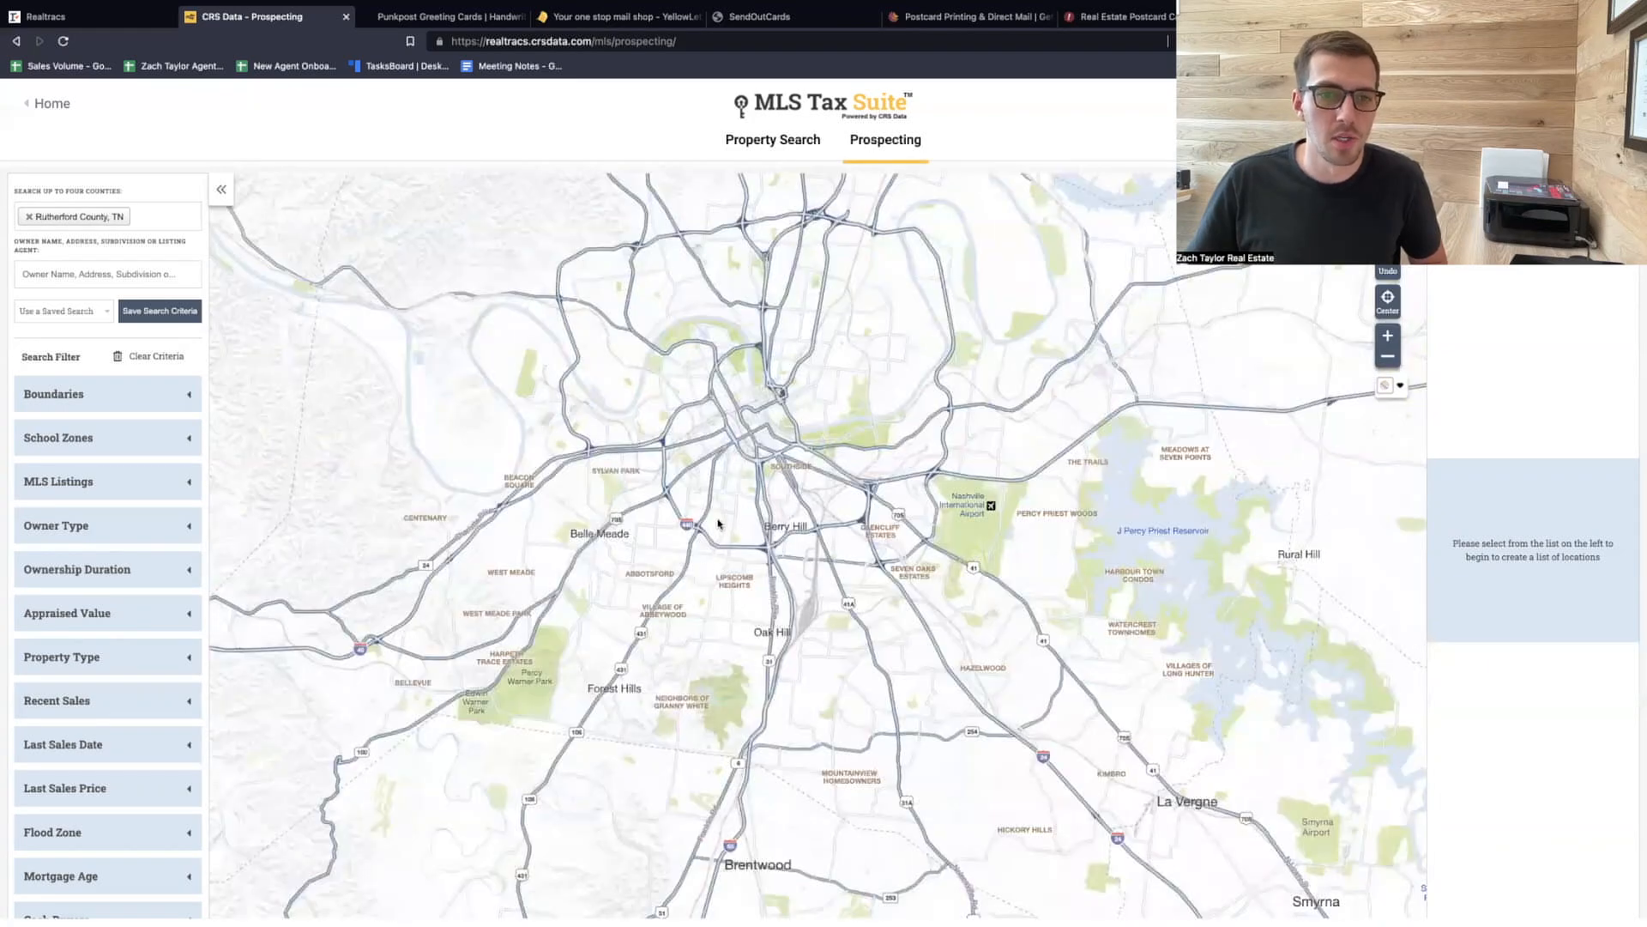
{"action": "scroll", "coordinate": [717, 530], "scroll_direction": "up", "scroll_amount": 1}
{"action": "scroll", "coordinate": [745, 523], "scroll_direction": "up", "scroll_amount": 2}
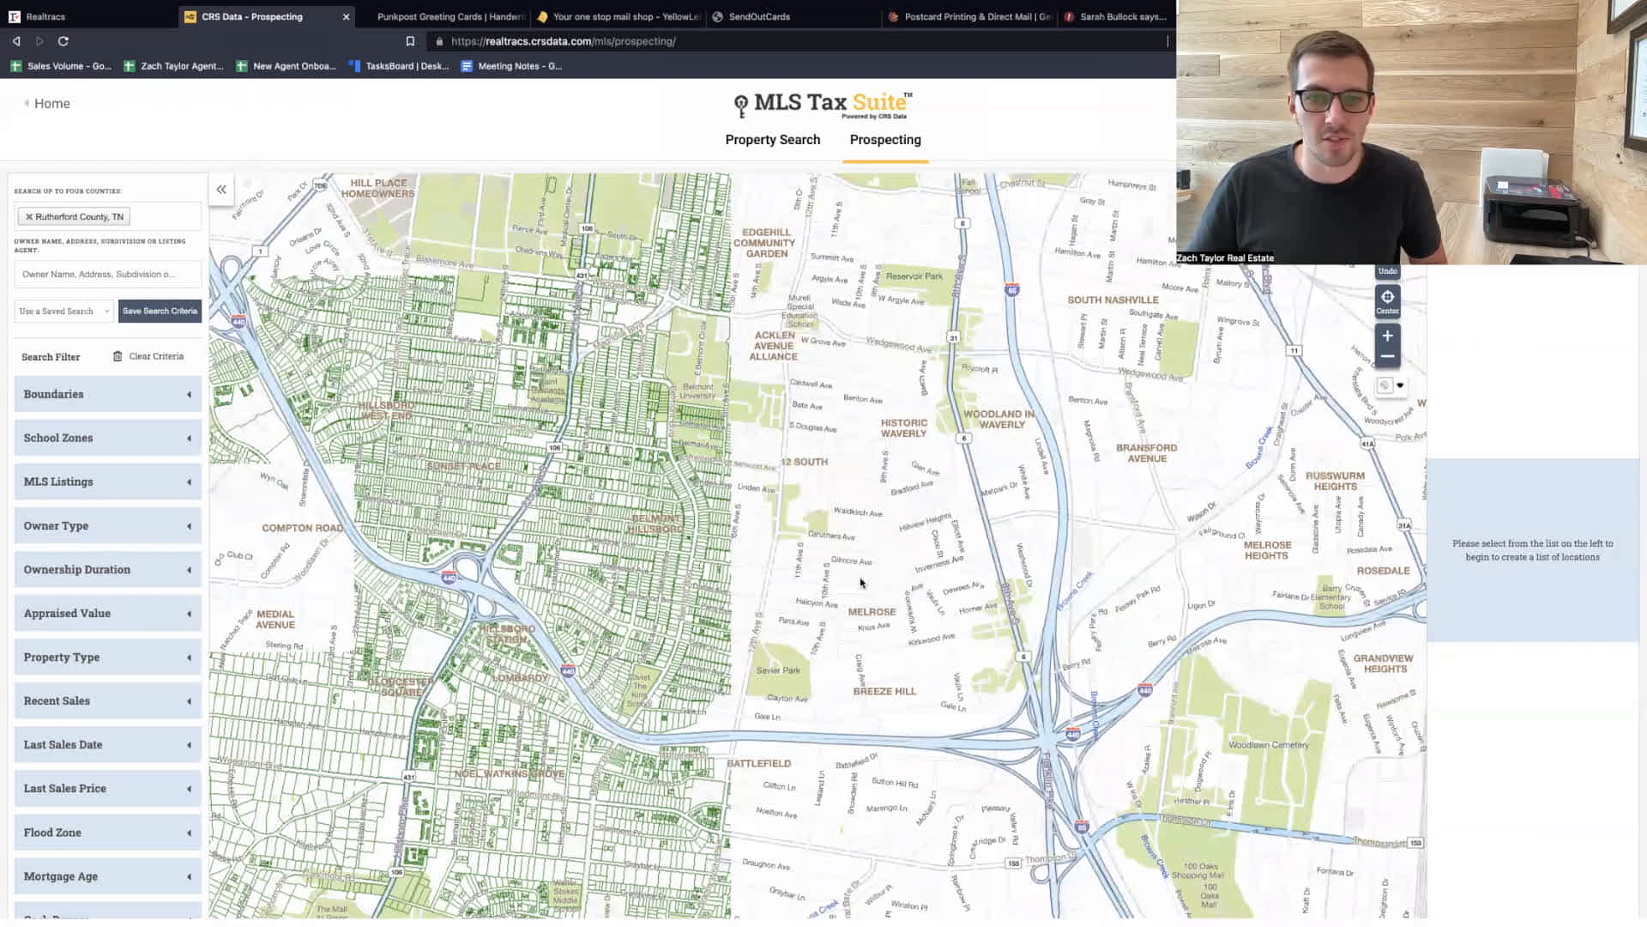
{"action": "scroll", "coordinate": [829, 574], "scroll_direction": "up", "scroll_amount": 2}
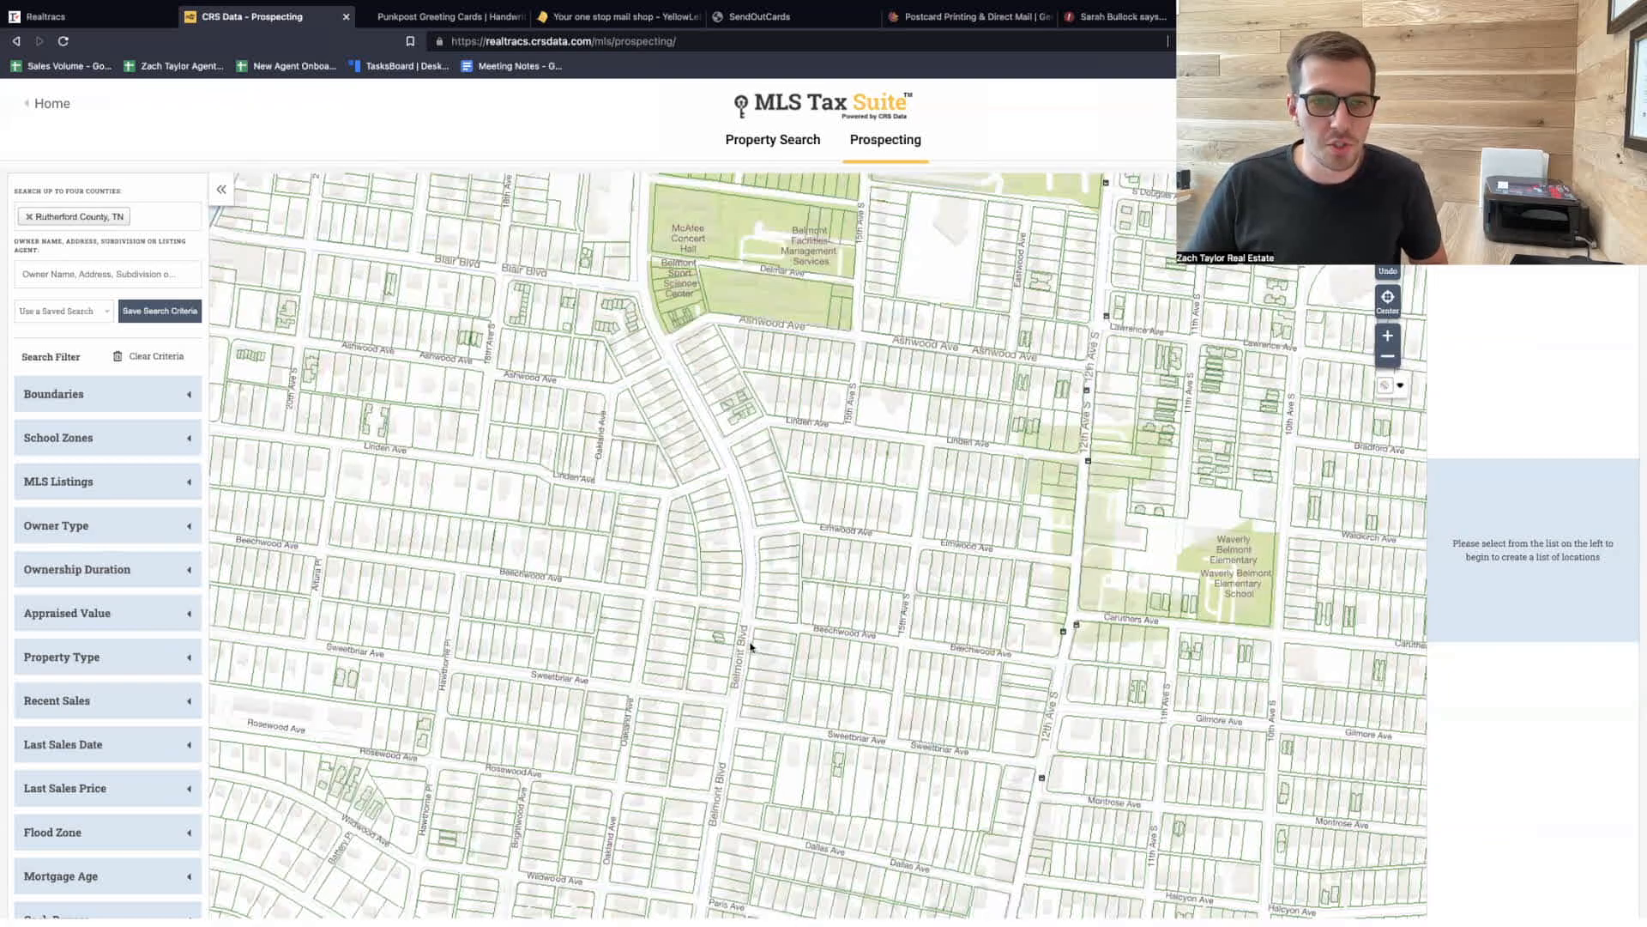
{"action": "scroll", "coordinate": [755, 653], "scroll_direction": "down", "scroll_amount": 3}
{"action": "scroll", "coordinate": [898, 498], "scroll_direction": "down", "scroll_amount": 3}
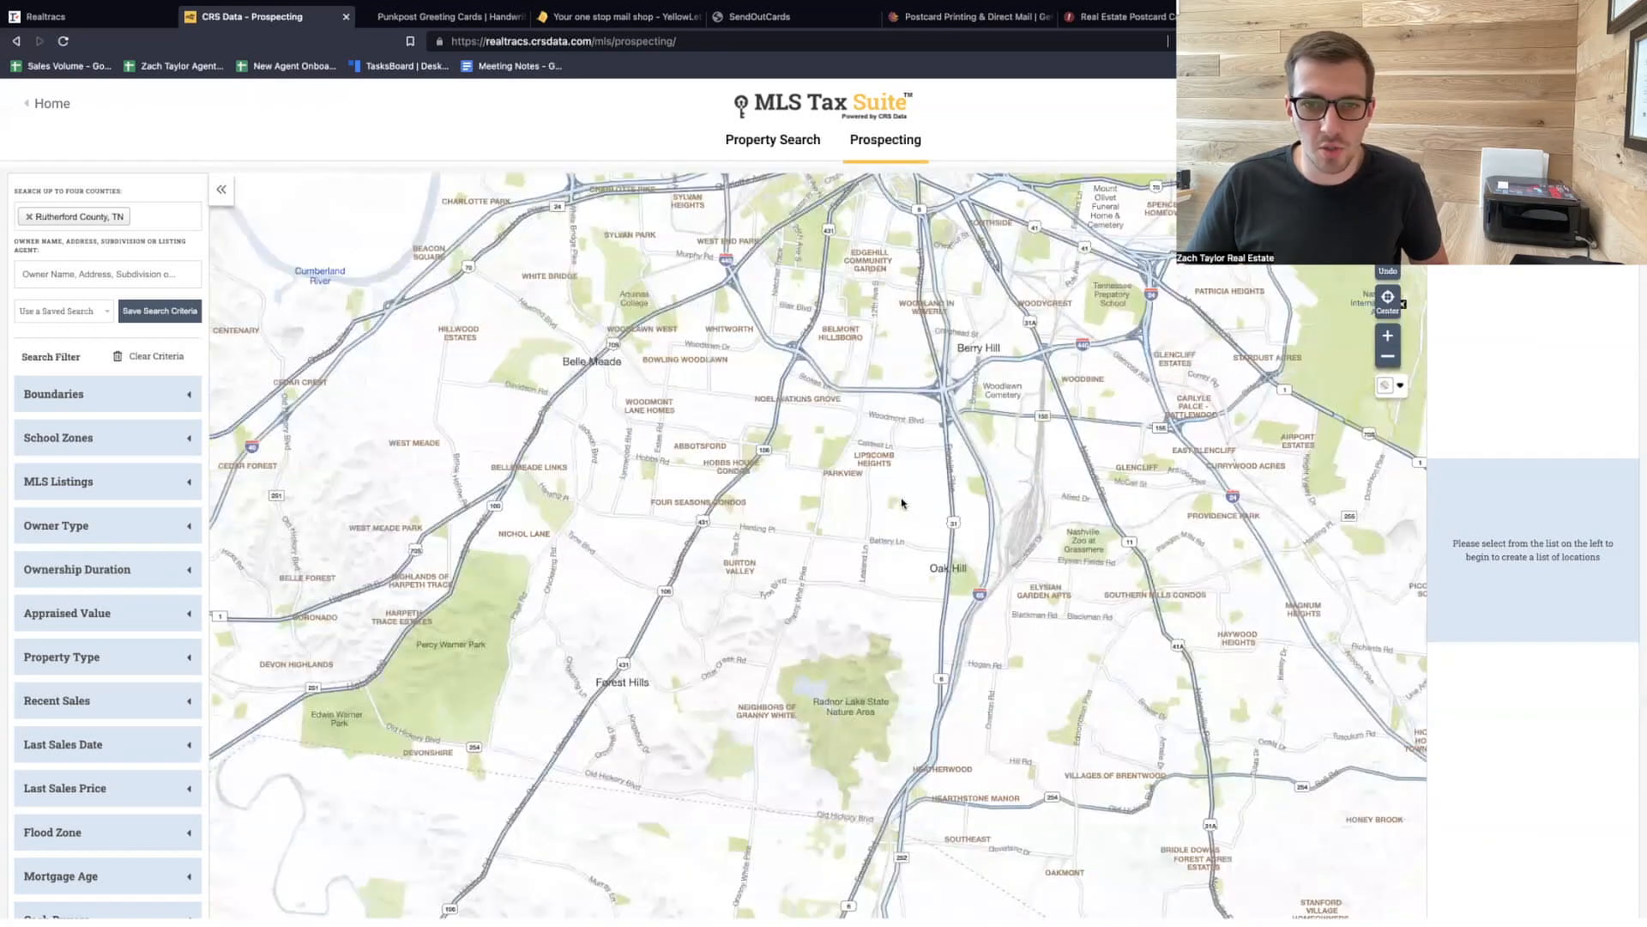
{"action": "scroll", "coordinate": [879, 444], "scroll_direction": "up", "scroll_amount": 3}
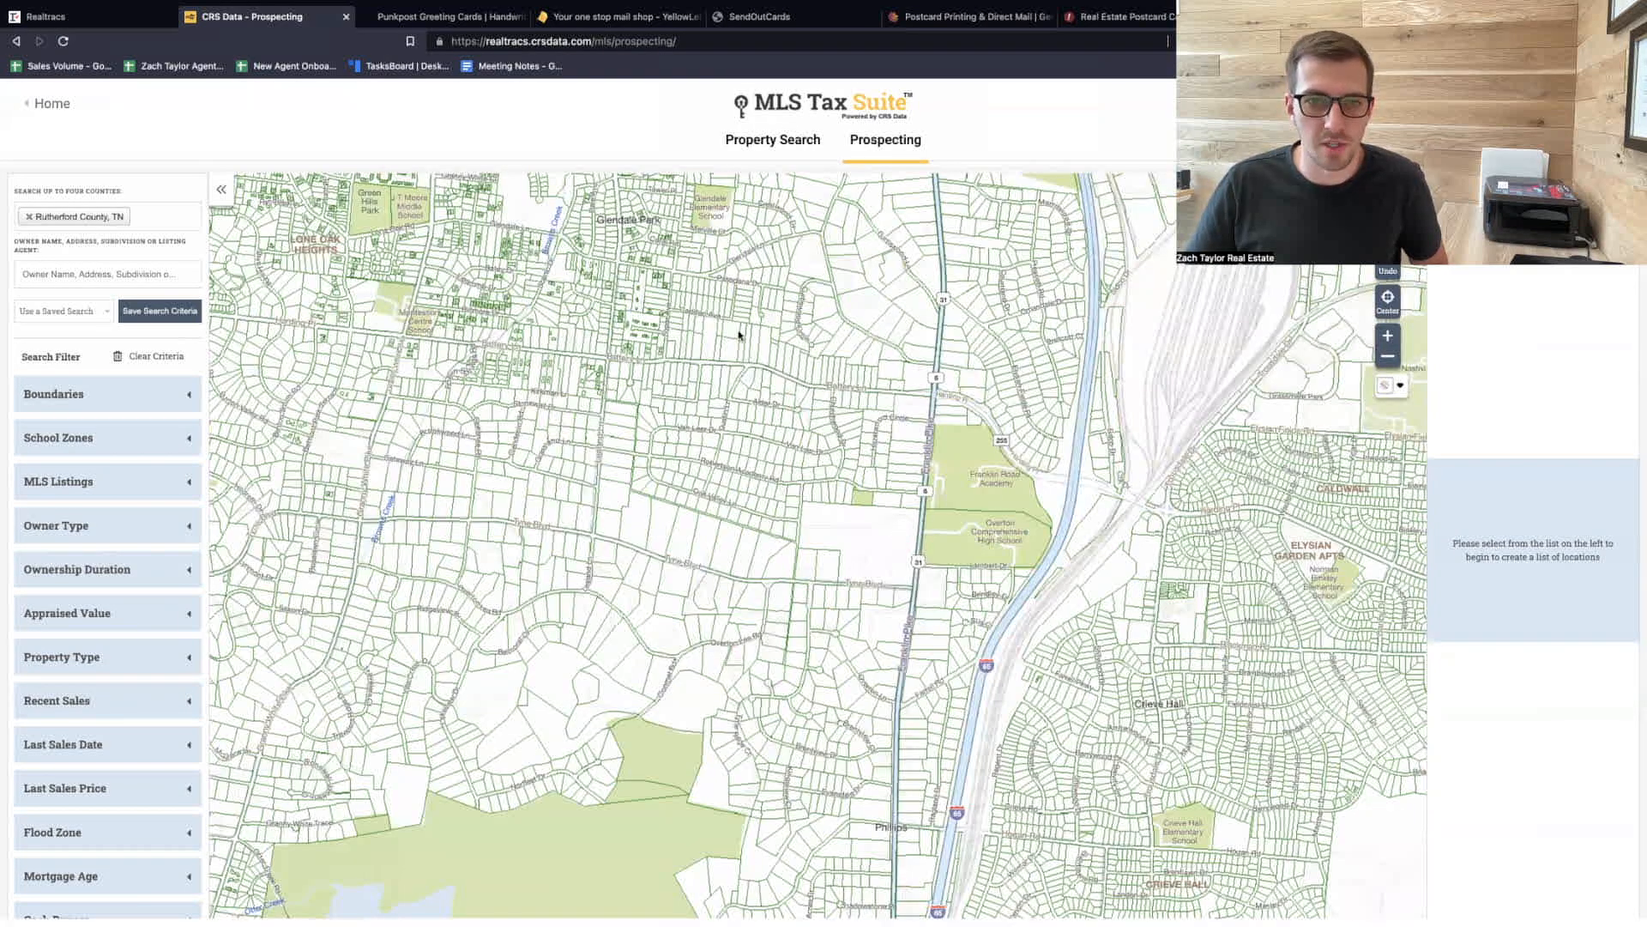
{"action": "left_click_drag", "start_coordinate": [1055, 635], "coordinate": [579, 419]}
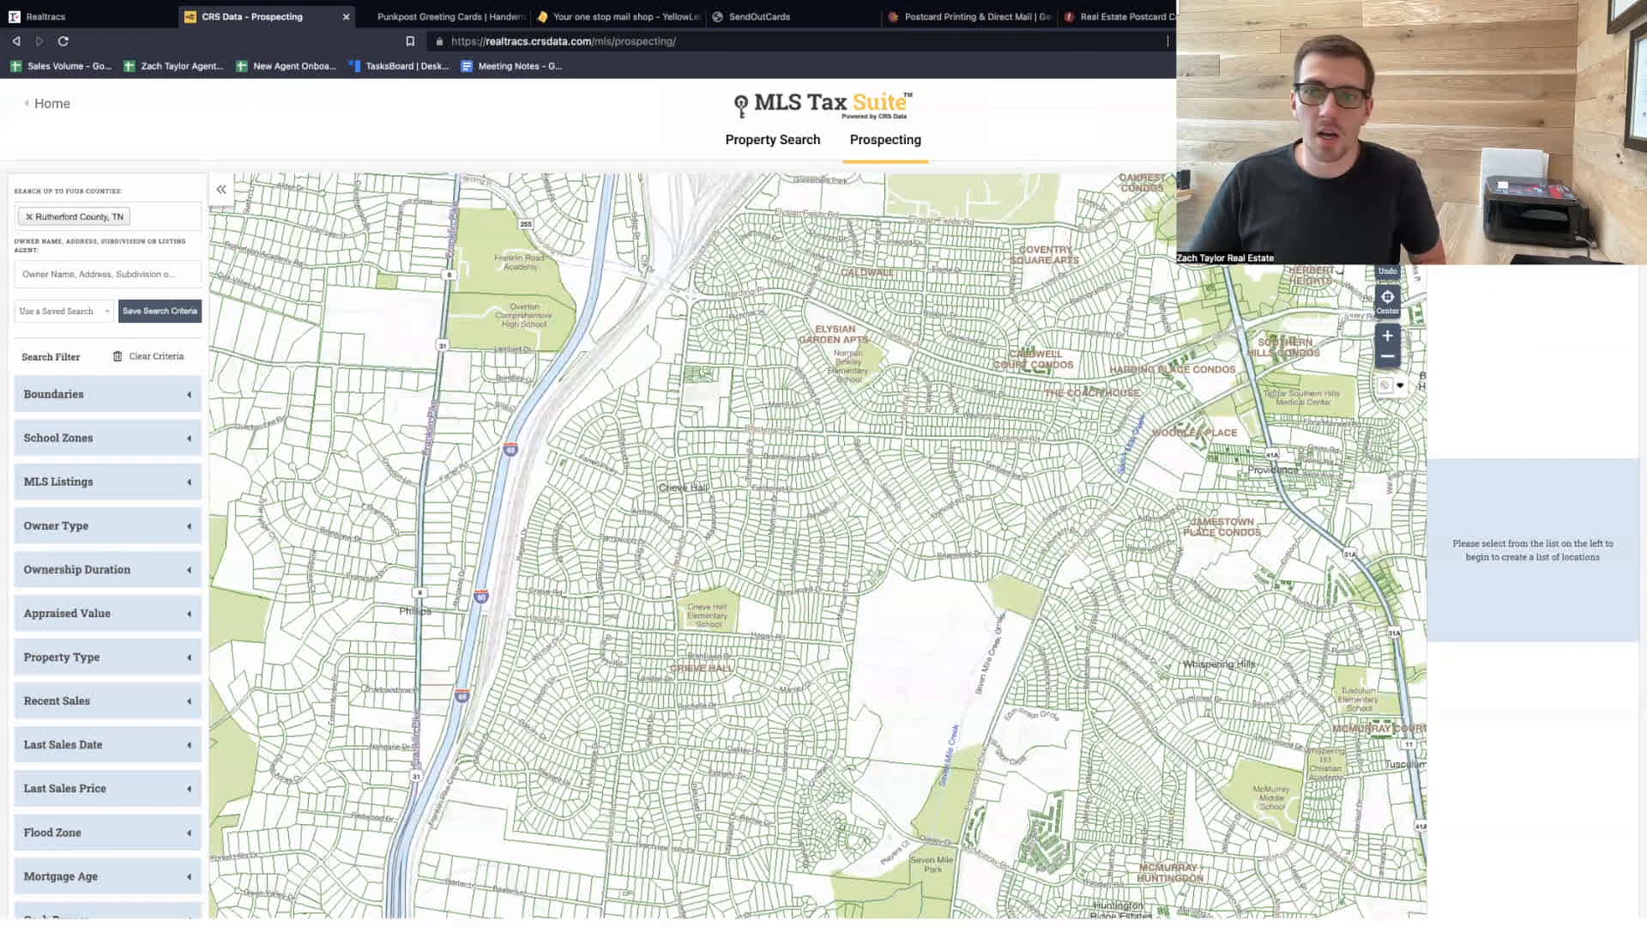
{"action": "mouse_move", "coordinate": [1336, 312]}
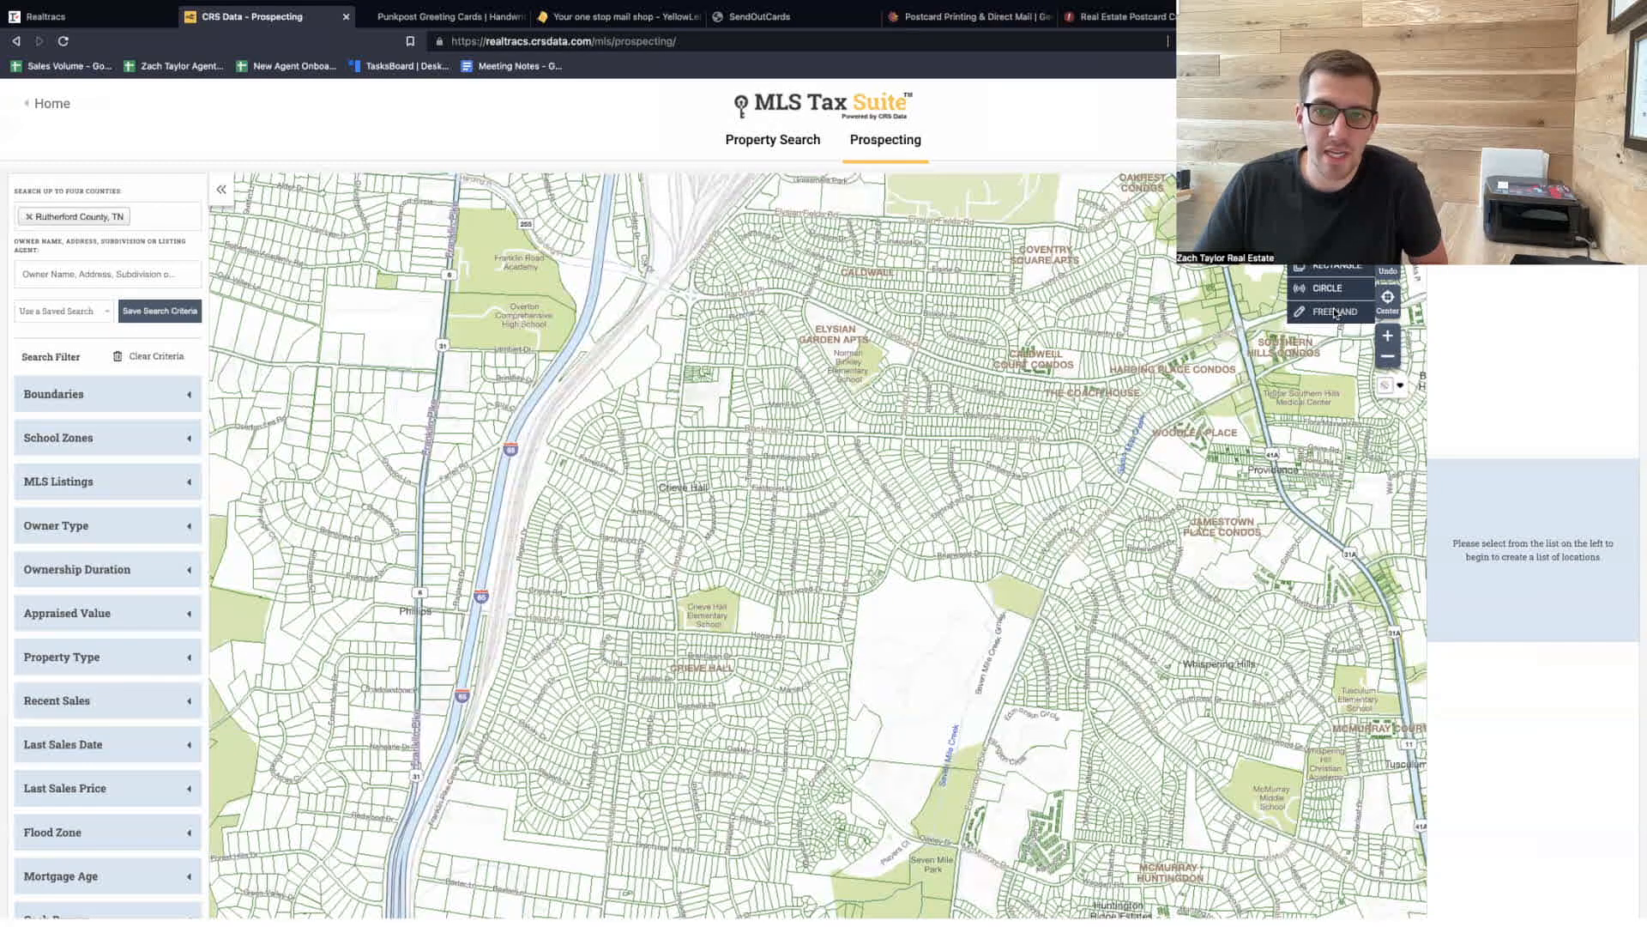
{"action": "left_click", "coordinate": [1336, 312]}
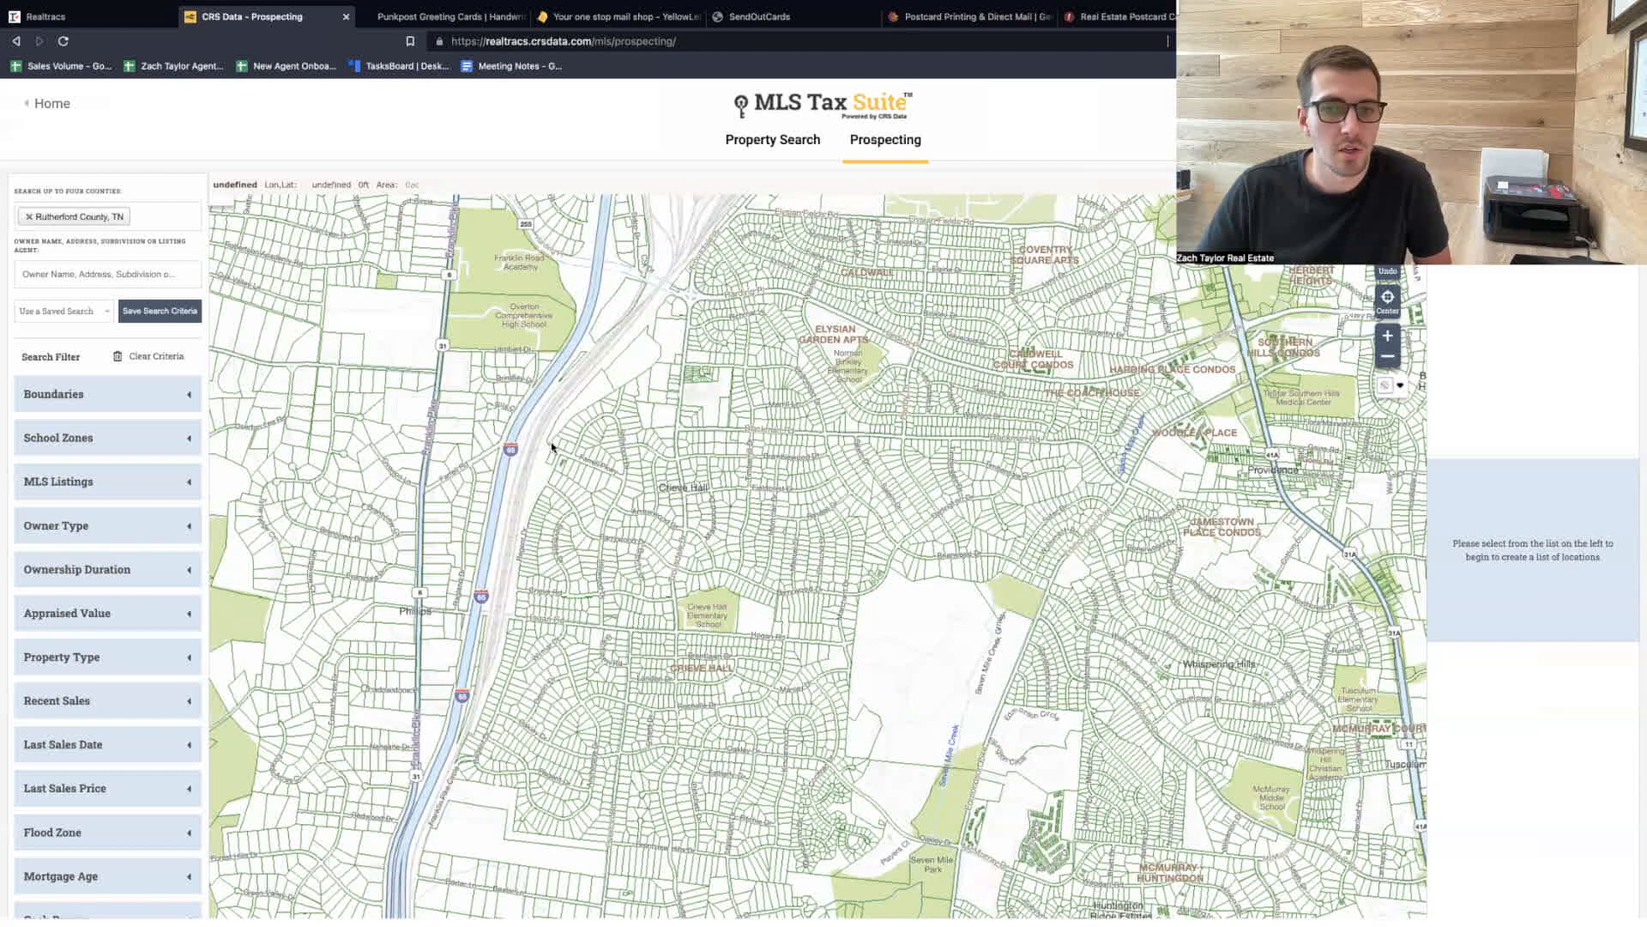
{"action": "mouse_move", "coordinate": [552, 445]}
{"action": "left_mouse_down"}
{"action": "mouse_move", "coordinate": [794, 503]}
{"action": "mouse_move", "coordinate": [794, 563]}
{"action": "mouse_move", "coordinate": [840, 670]}
{"action": "mouse_move", "coordinate": [860, 777]}
{"action": "mouse_move", "coordinate": [755, 798]}
{"action": "mouse_move", "coordinate": [616, 721]}
{"action": "mouse_move", "coordinate": [602, 839]}
{"action": "mouse_move", "coordinate": [434, 801]}
{"action": "mouse_move", "coordinate": [478, 559]}
{"action": "mouse_move", "coordinate": [521, 450]}
{"action": "mouse_move", "coordinate": [549, 441]}
{"action": "left_mouse_up"}
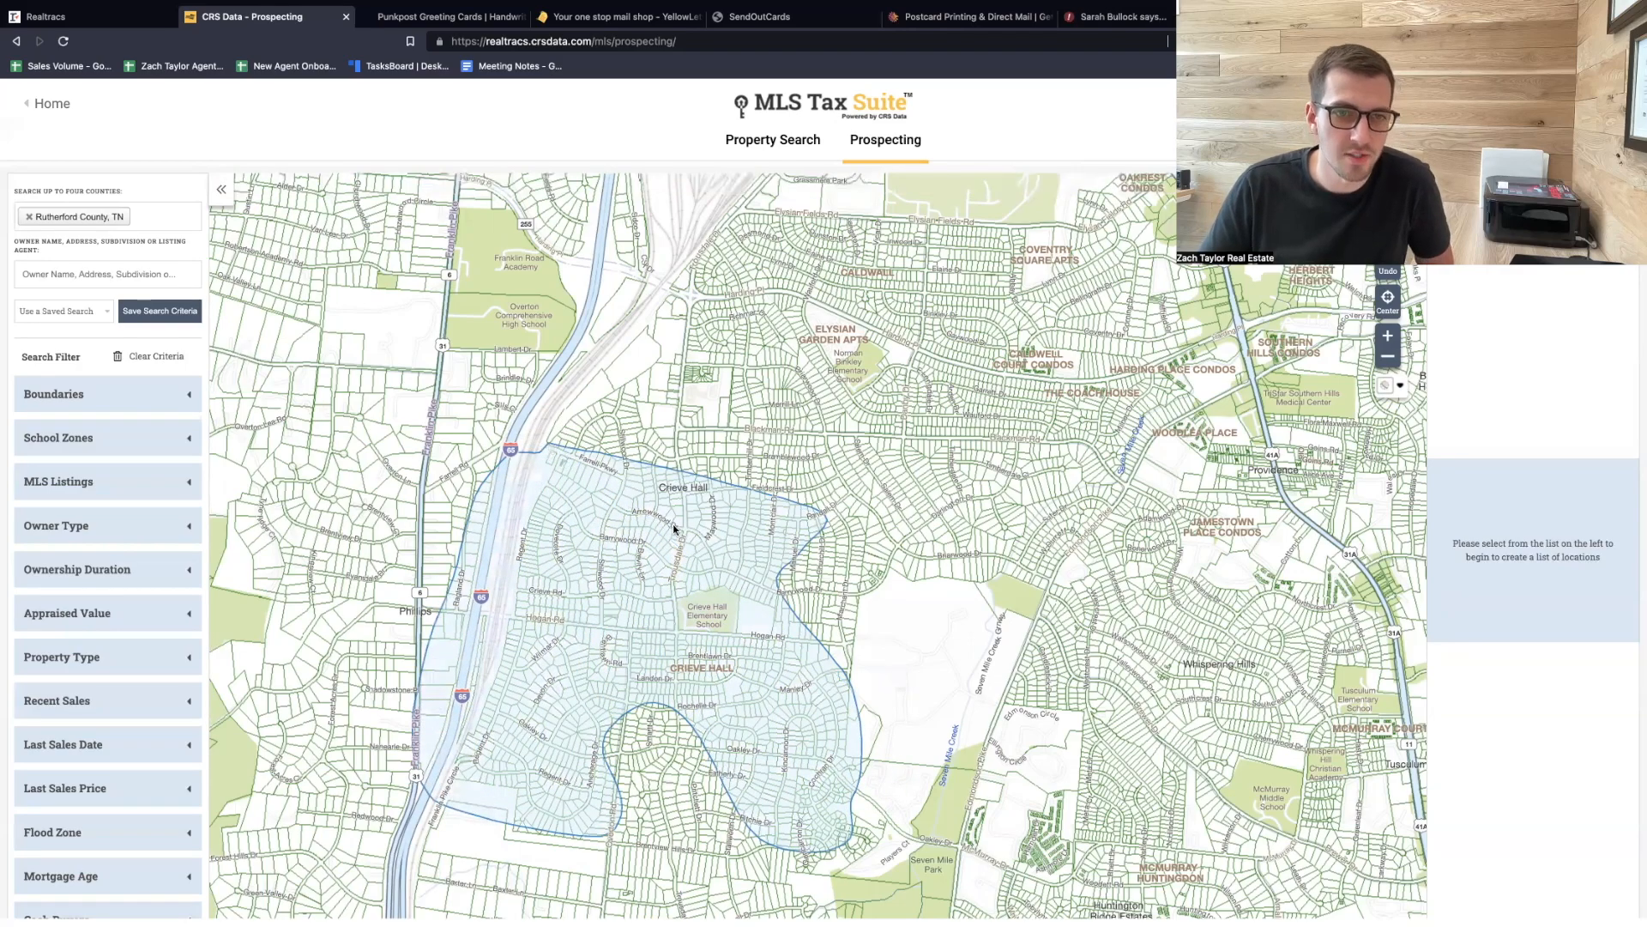
In the label options, stop skipping records without Zip or Zip+4 codes, review the remaining settings, and close without creating labels.
{"action": "left_click", "coordinate": [832, 283]}
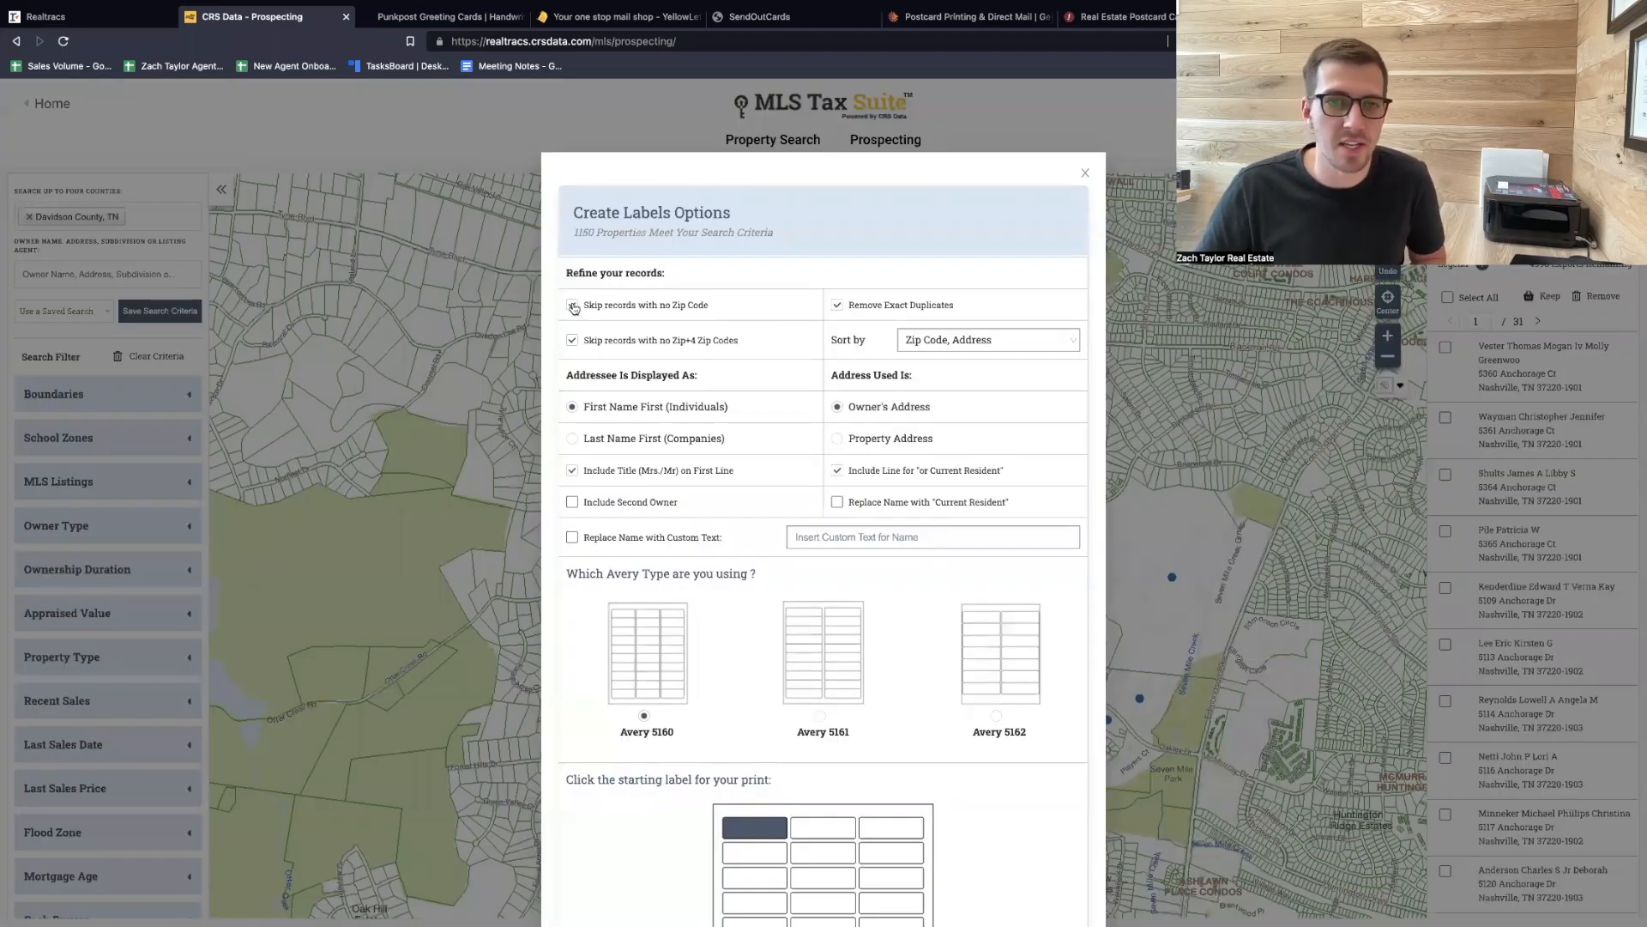
{"action": "left_click", "coordinate": [573, 306]}
{"action": "left_click", "coordinate": [573, 341]}
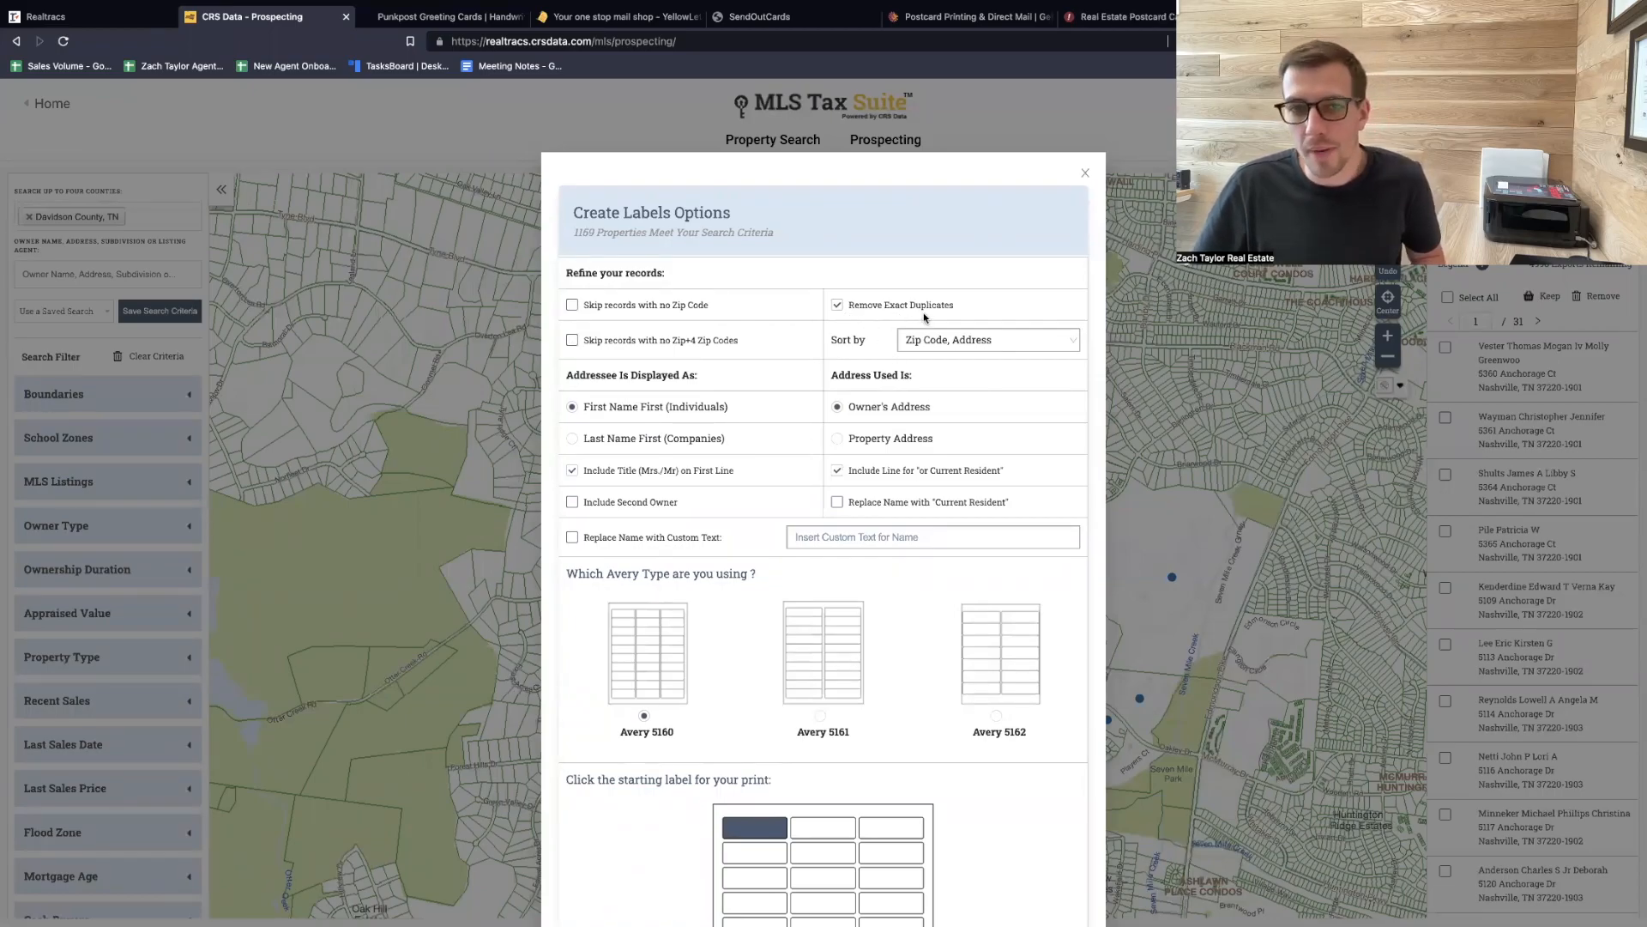
{"action": "scroll", "coordinate": [794, 377], "scroll_direction": "down", "scroll_amount": 1}
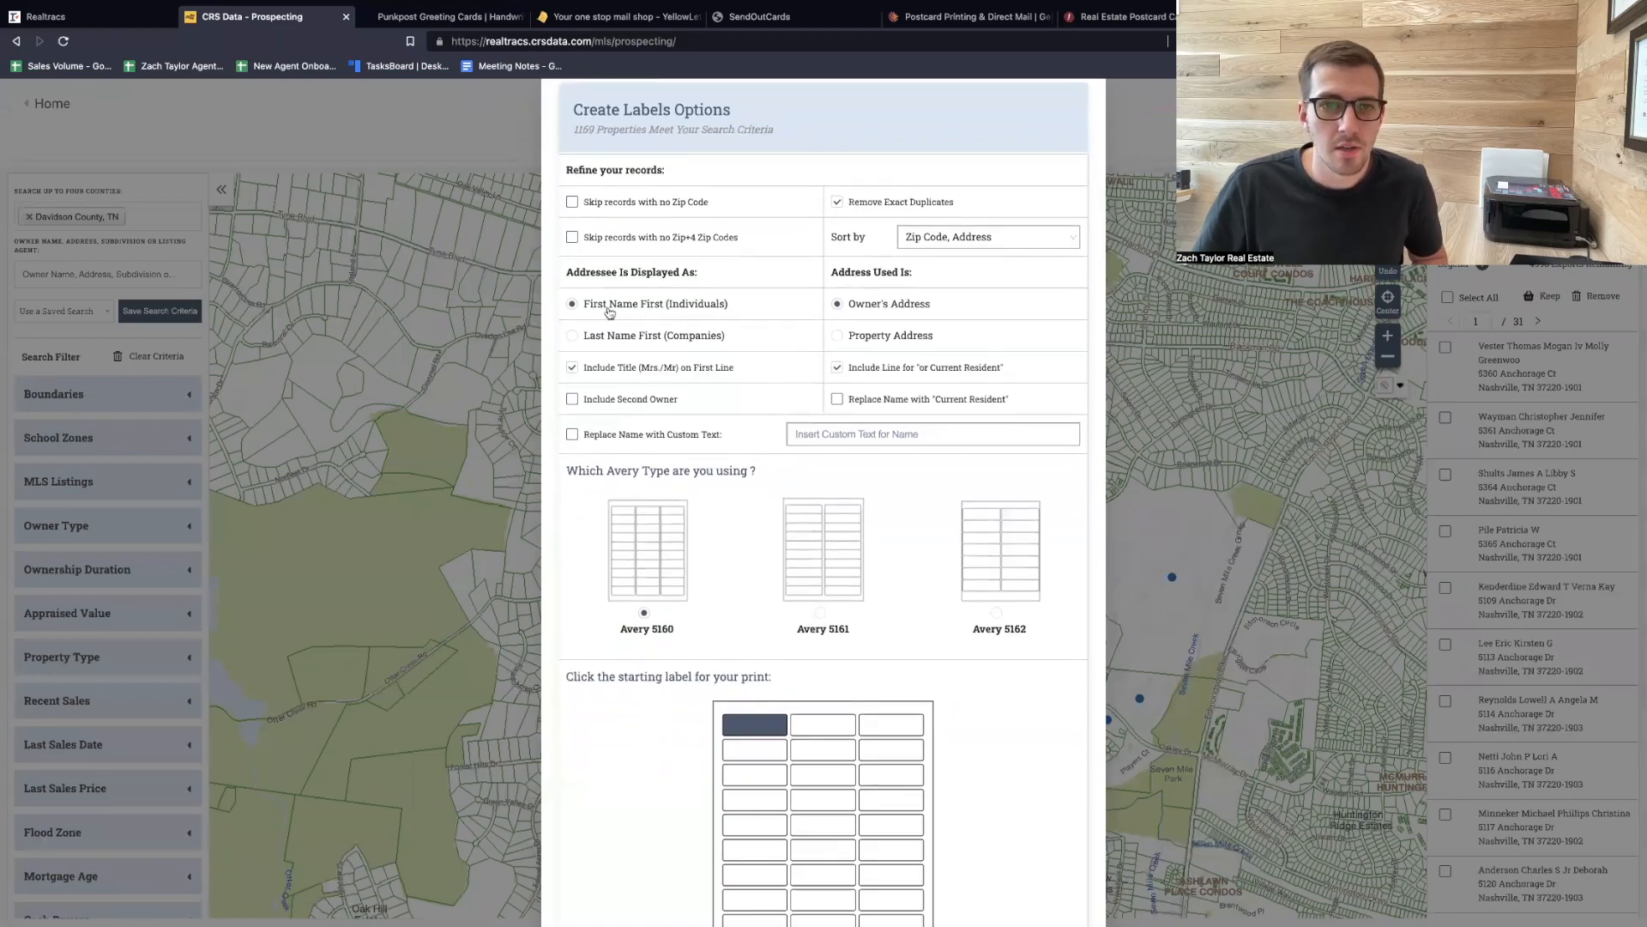
{"action": "scroll", "coordinate": [761, 500], "scroll_direction": "down", "scroll_amount": 2}
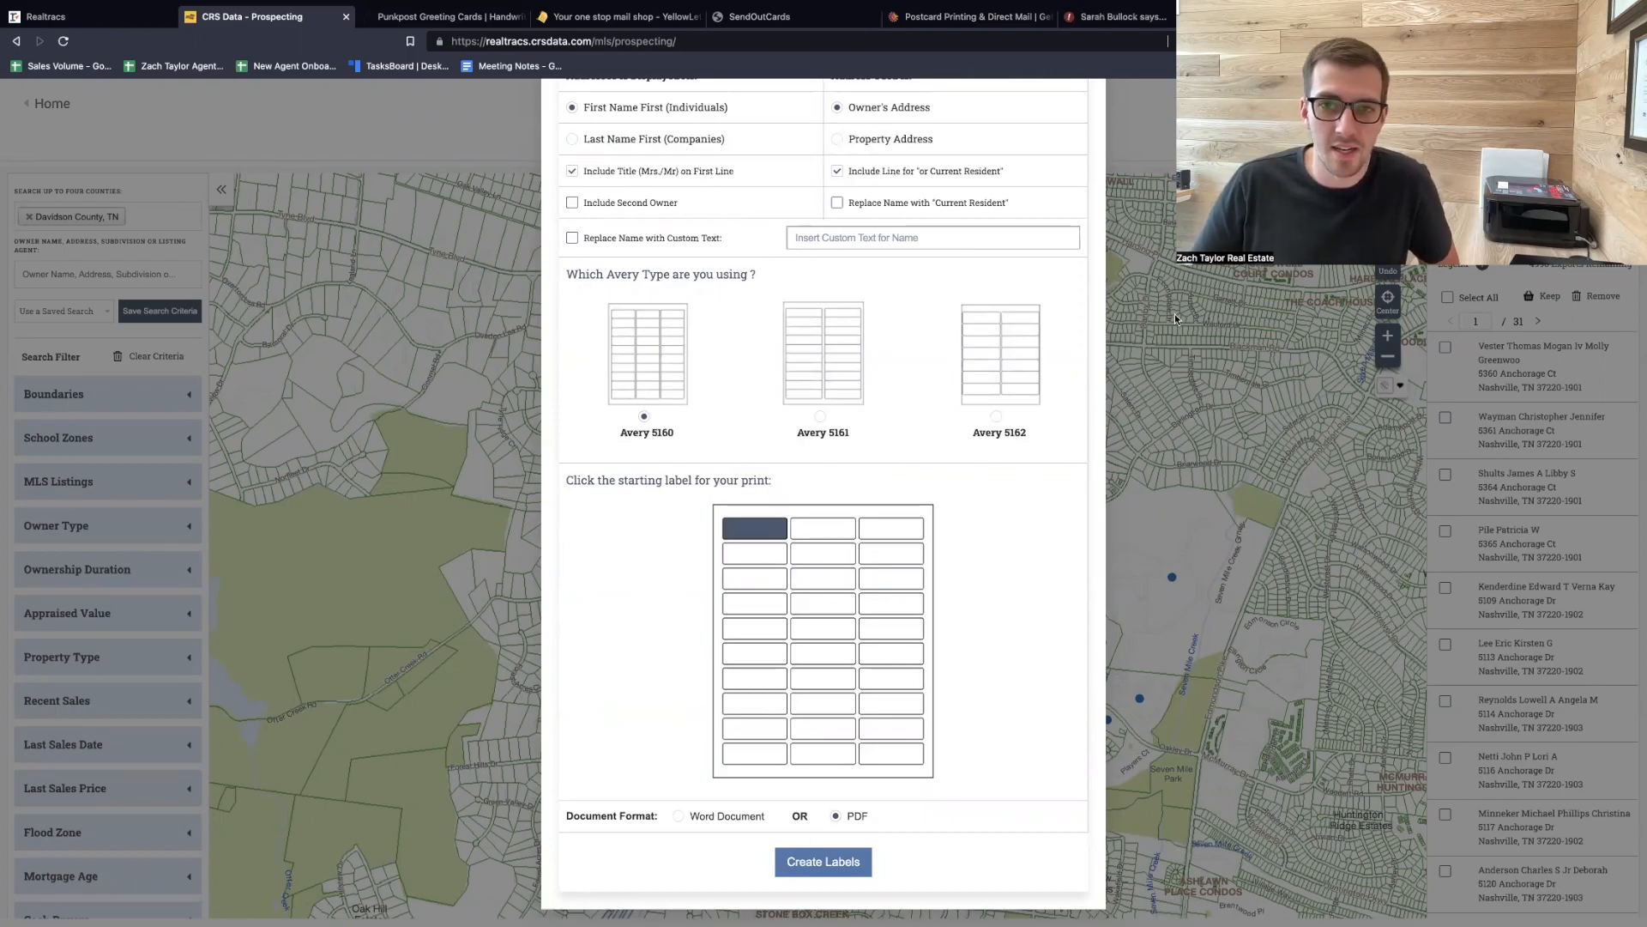
{"action": "left_click", "coordinate": [1151, 335]}
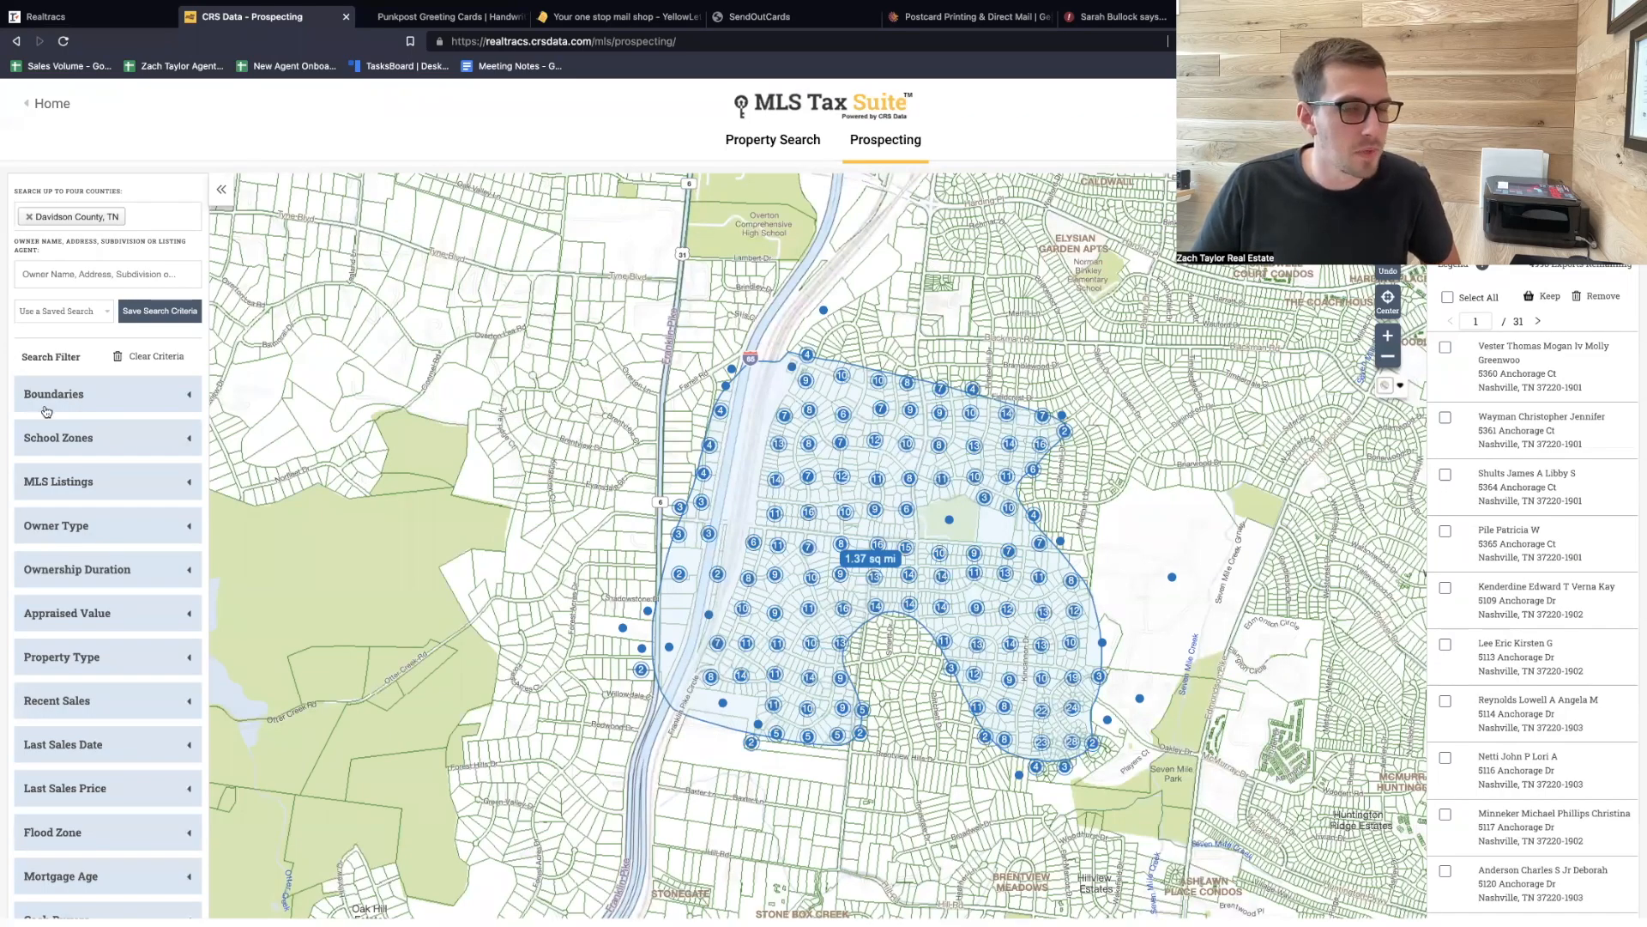
Filter the properties by last sales date, leaving the start open and setting the end date to 11/01/2020.
{"action": "scroll", "coordinate": [129, 480], "scroll_direction": "down", "scroll_amount": 1}
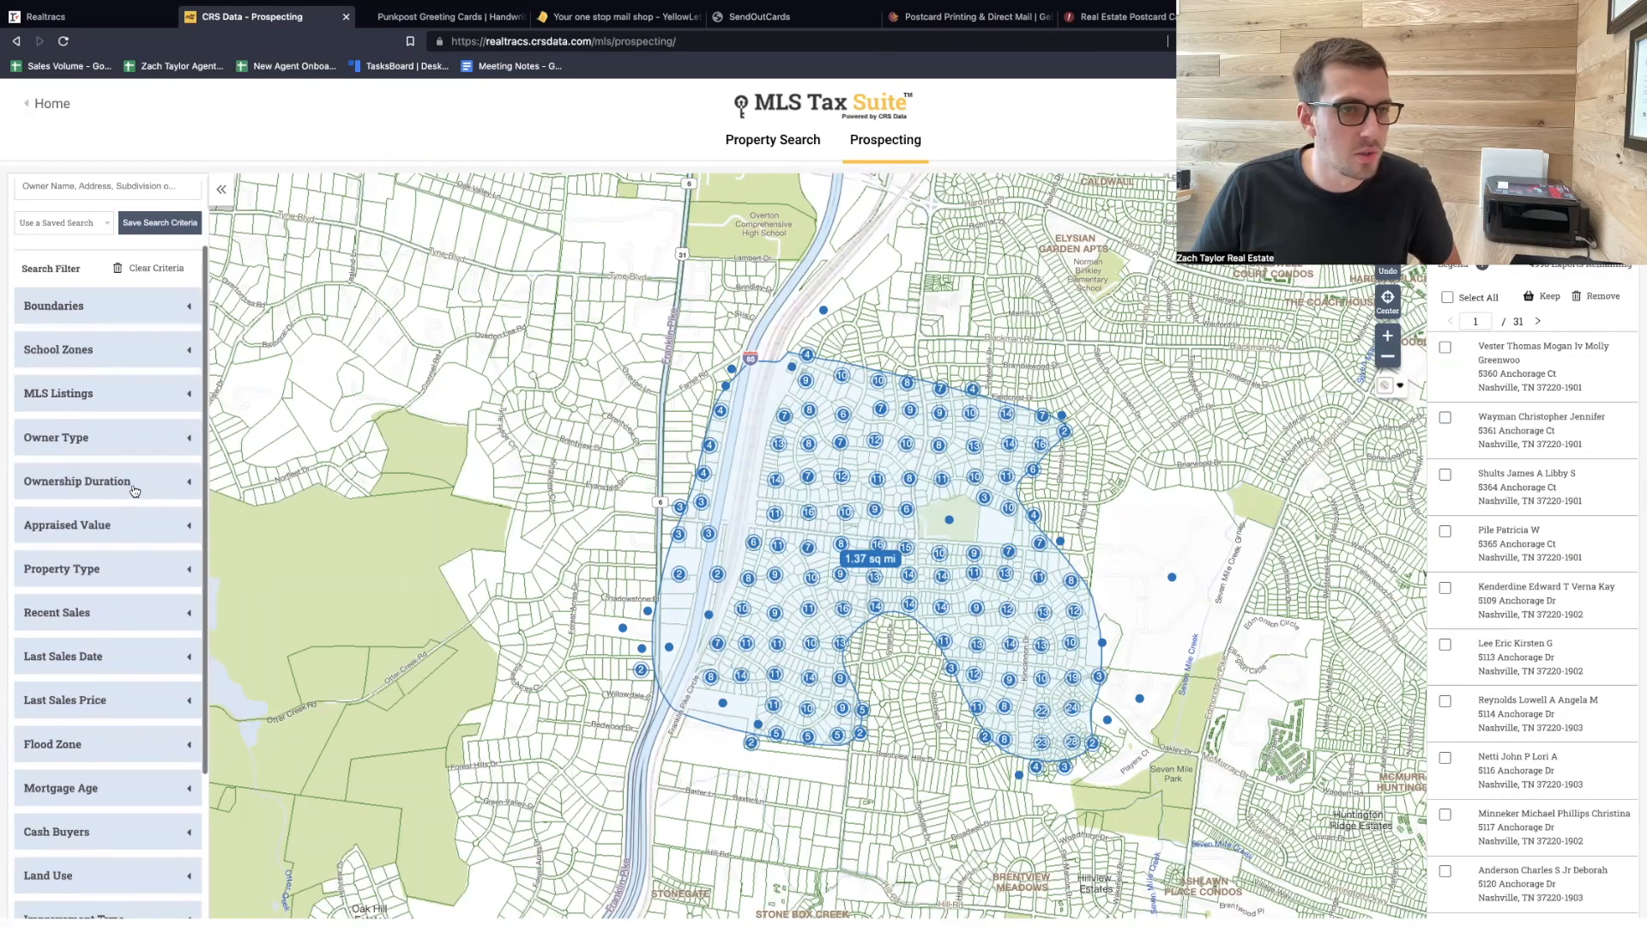
{"action": "scroll", "coordinate": [133, 489], "scroll_direction": "down", "scroll_amount": 2}
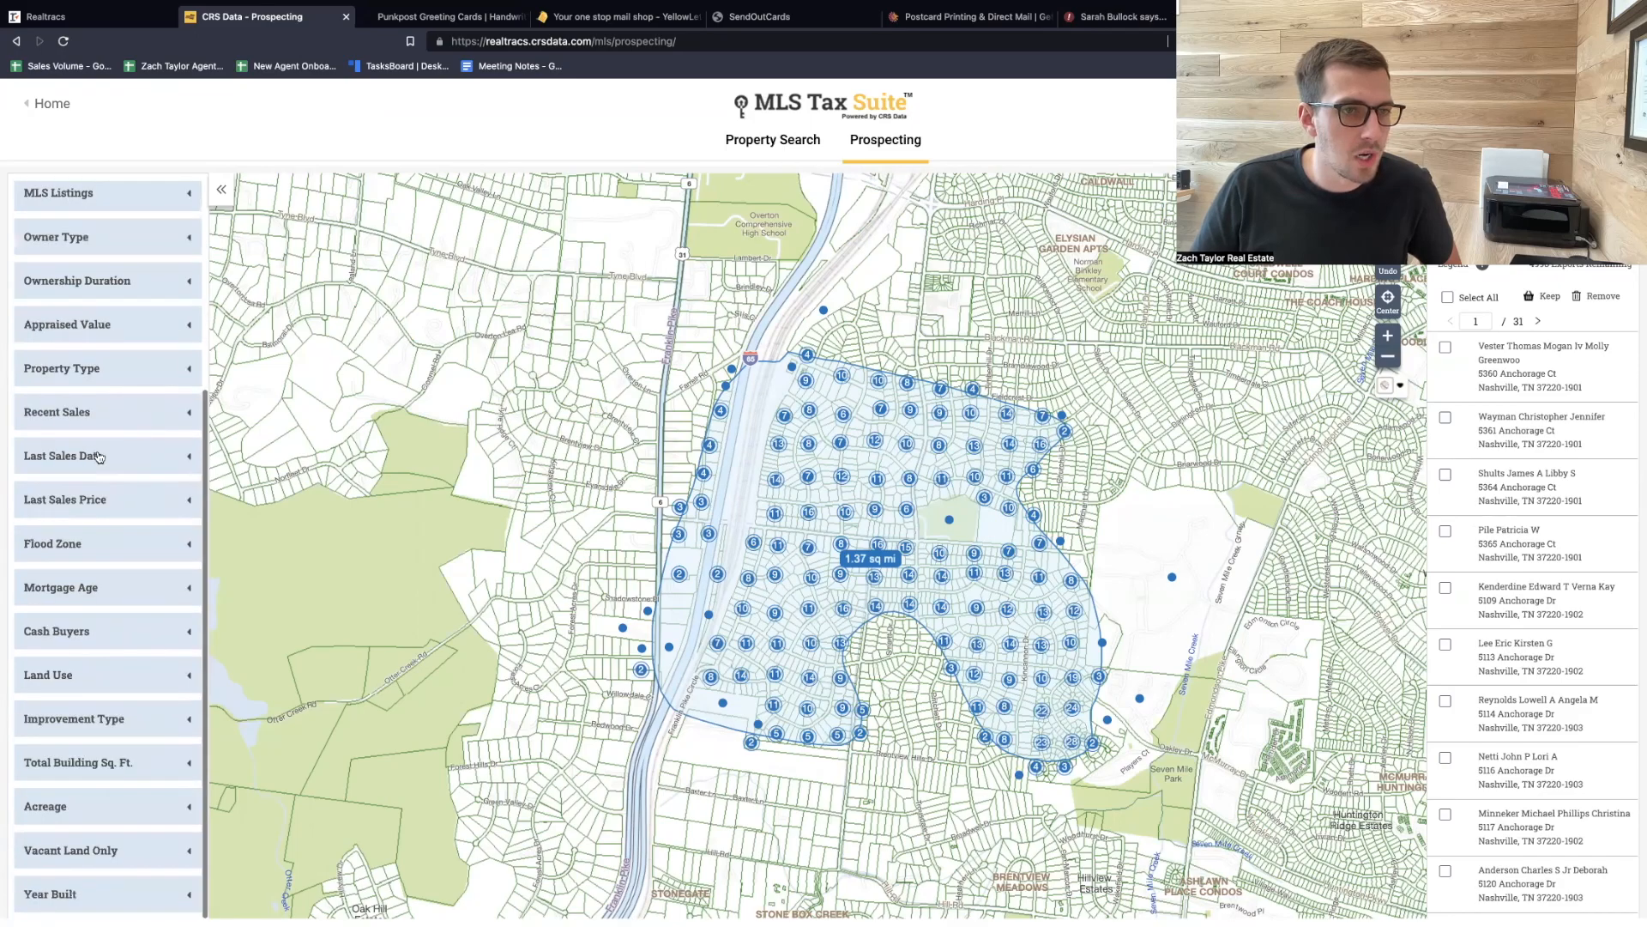
{"action": "left_click", "coordinate": [117, 464]}
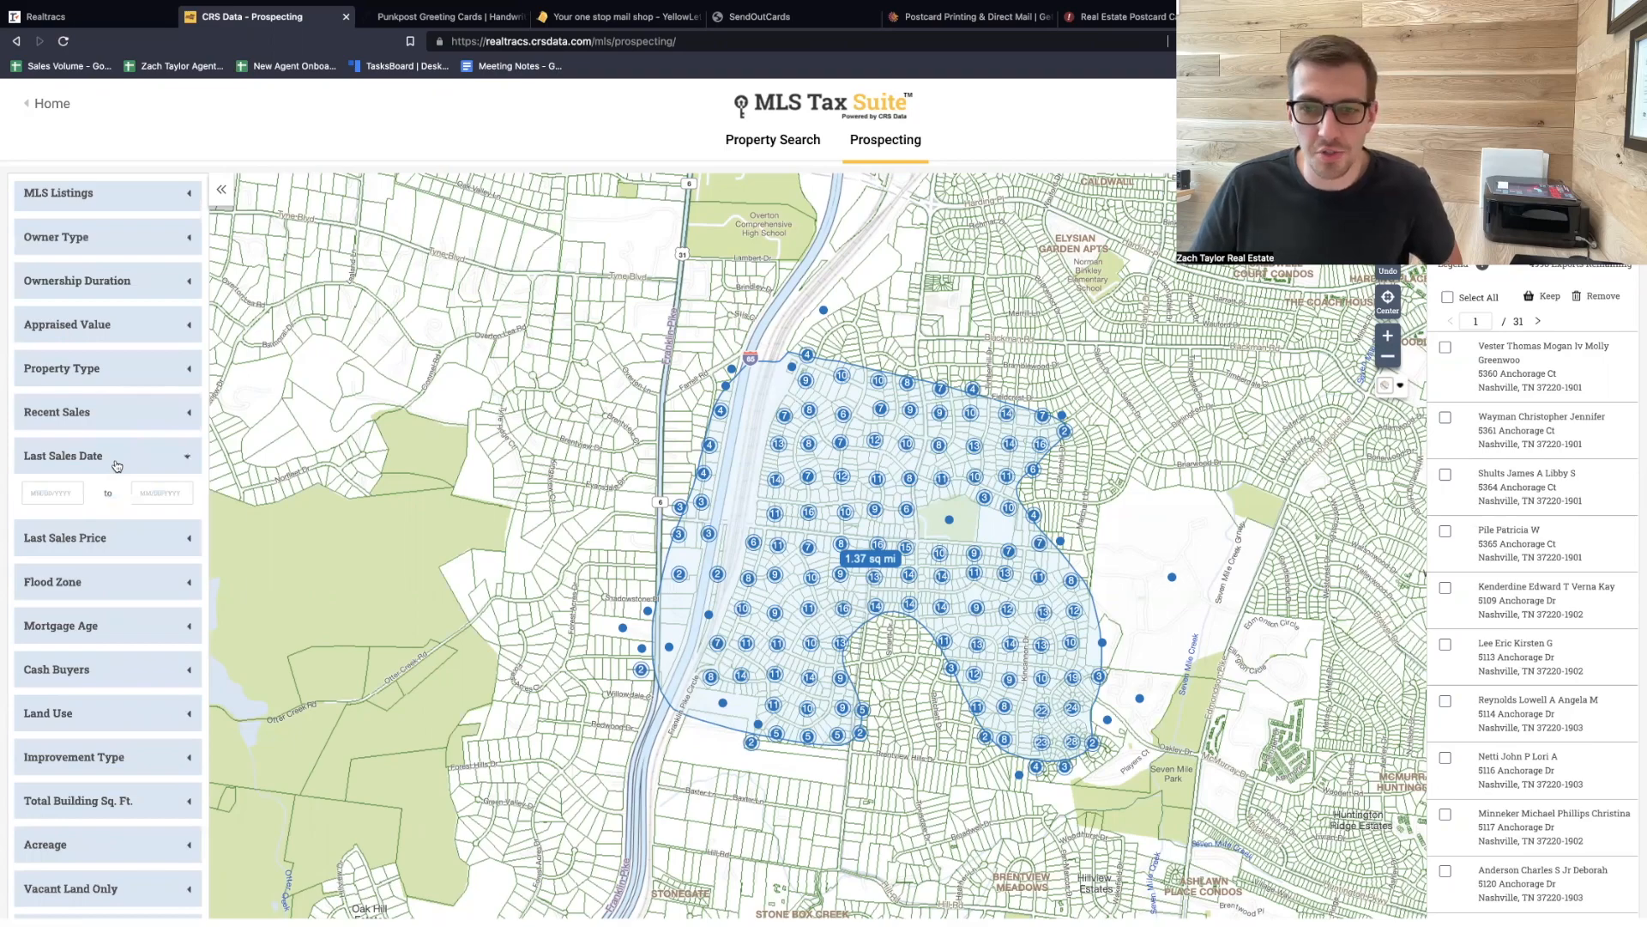
{"action": "left_click", "coordinate": [169, 499]}
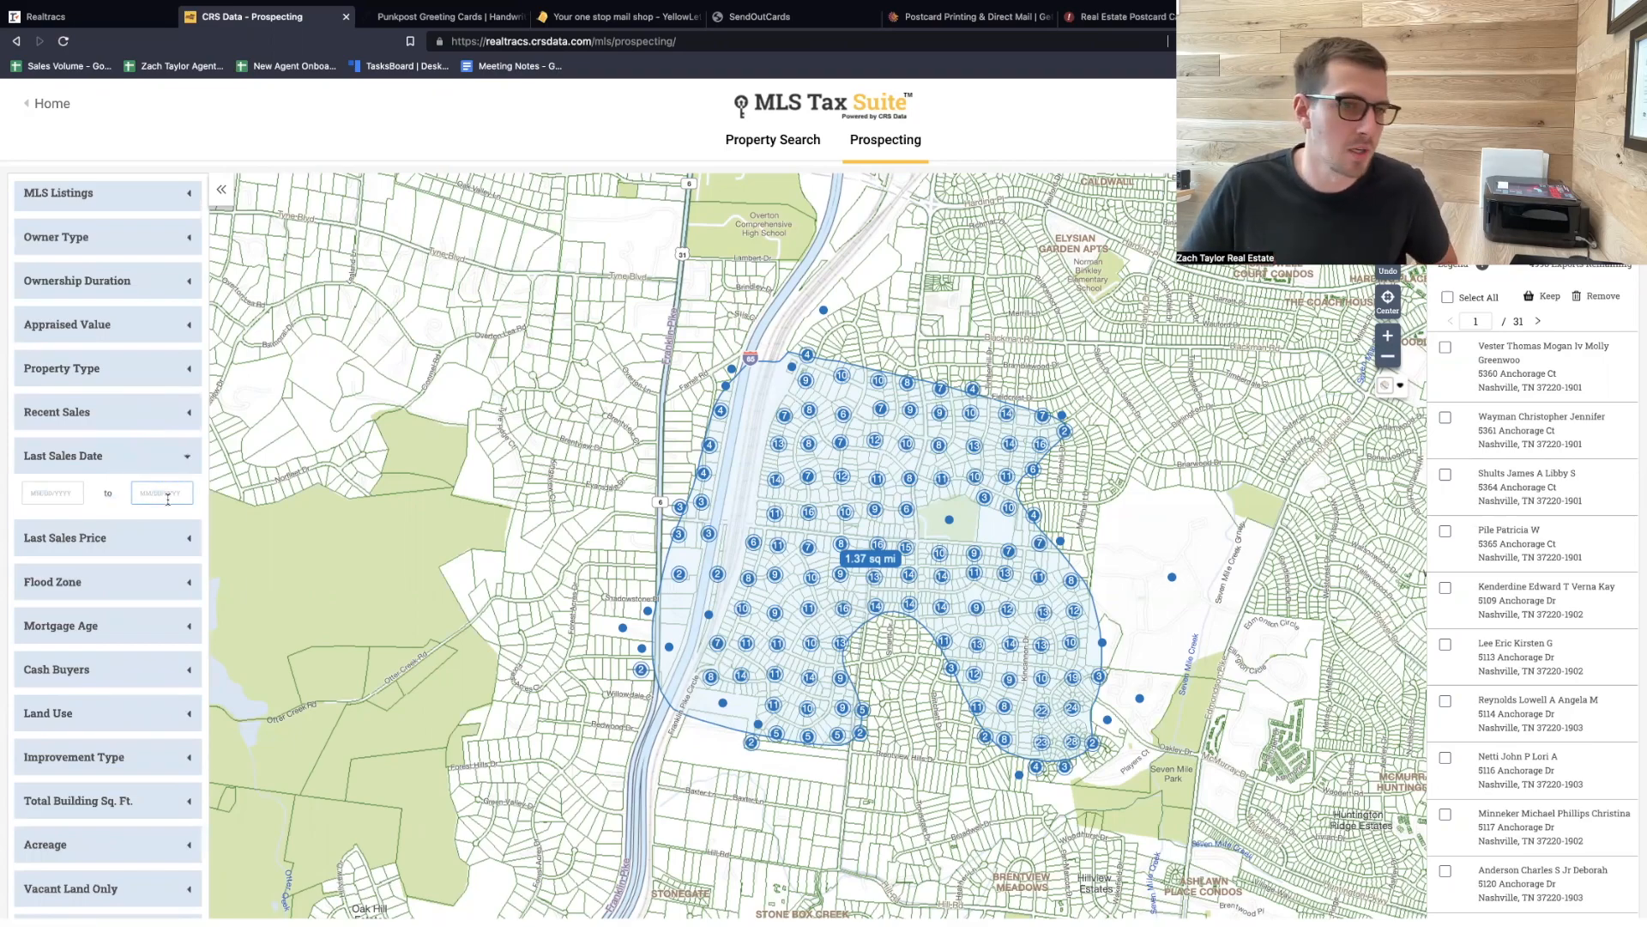
{"action": "left_click", "coordinate": [169, 497]}
{"action": "left_click", "coordinate": [161, 525]}
{"action": "left_click", "coordinate": [146, 523]}
{"action": "left_click", "coordinate": [146, 523]}
{"action": "left_click", "coordinate": [162, 524]}
{"action": "left_click", "coordinate": [161, 523]}
{"action": "left_click", "coordinate": [162, 523]}
{"action": "left_click", "coordinate": [305, 523]}
{"action": "left_click", "coordinate": [306, 524]}
{"action": "left_click", "coordinate": [305, 523]}
{"action": "left_click", "coordinate": [306, 524]}
{"action": "left_click", "coordinate": [147, 572]}
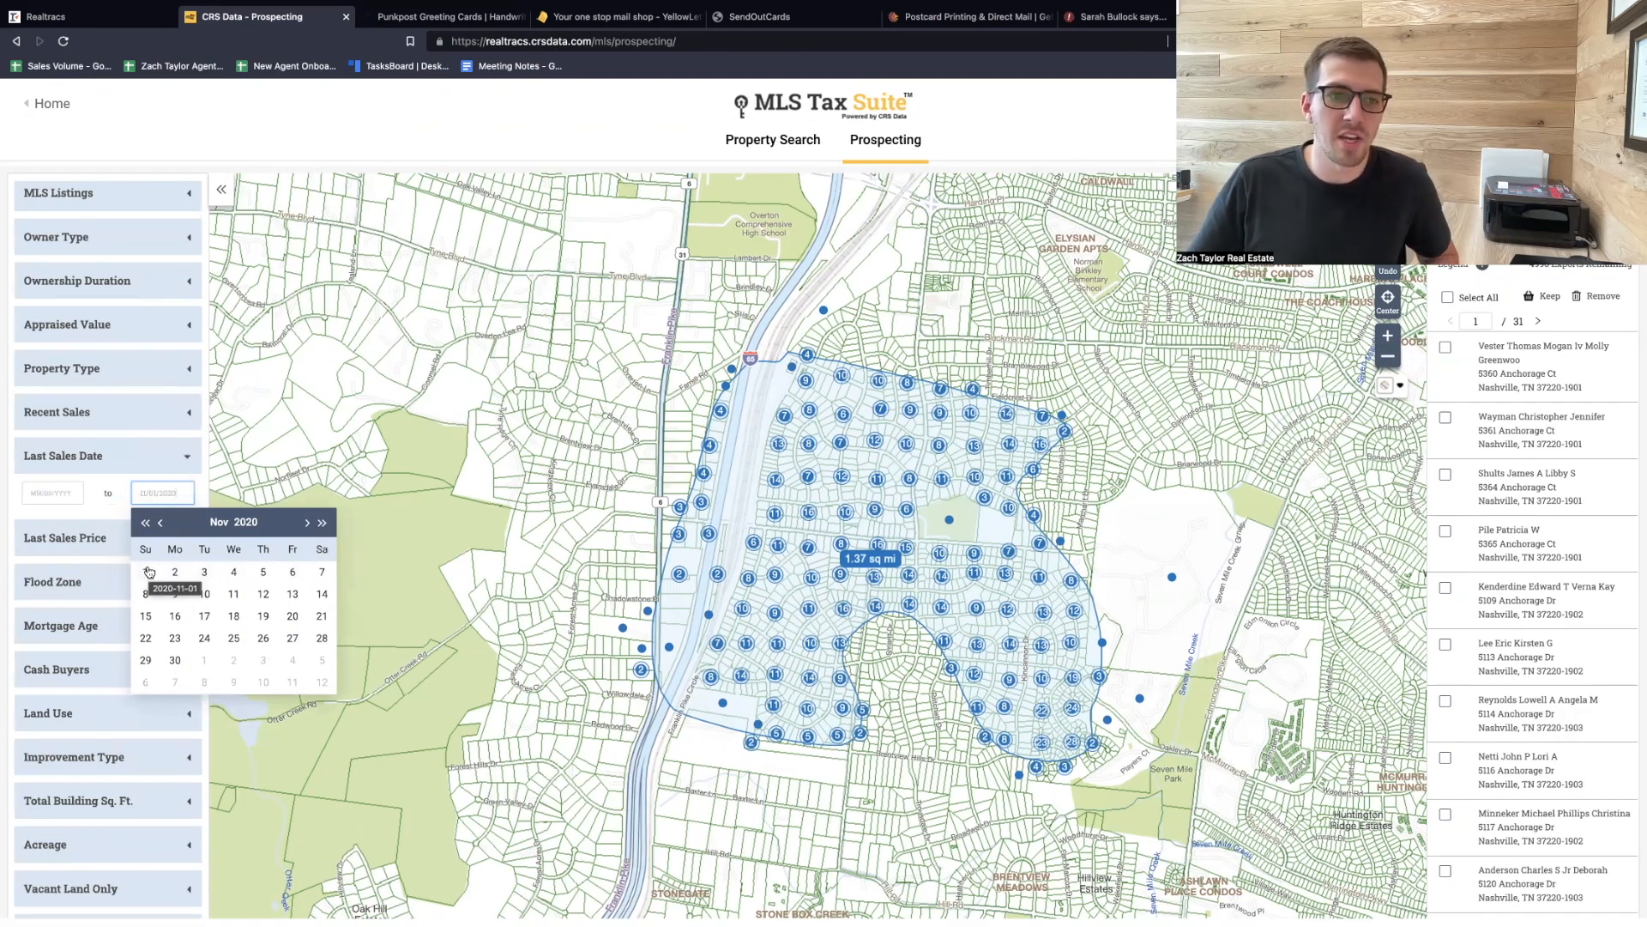
{"action": "left_click", "coordinate": [148, 572]}
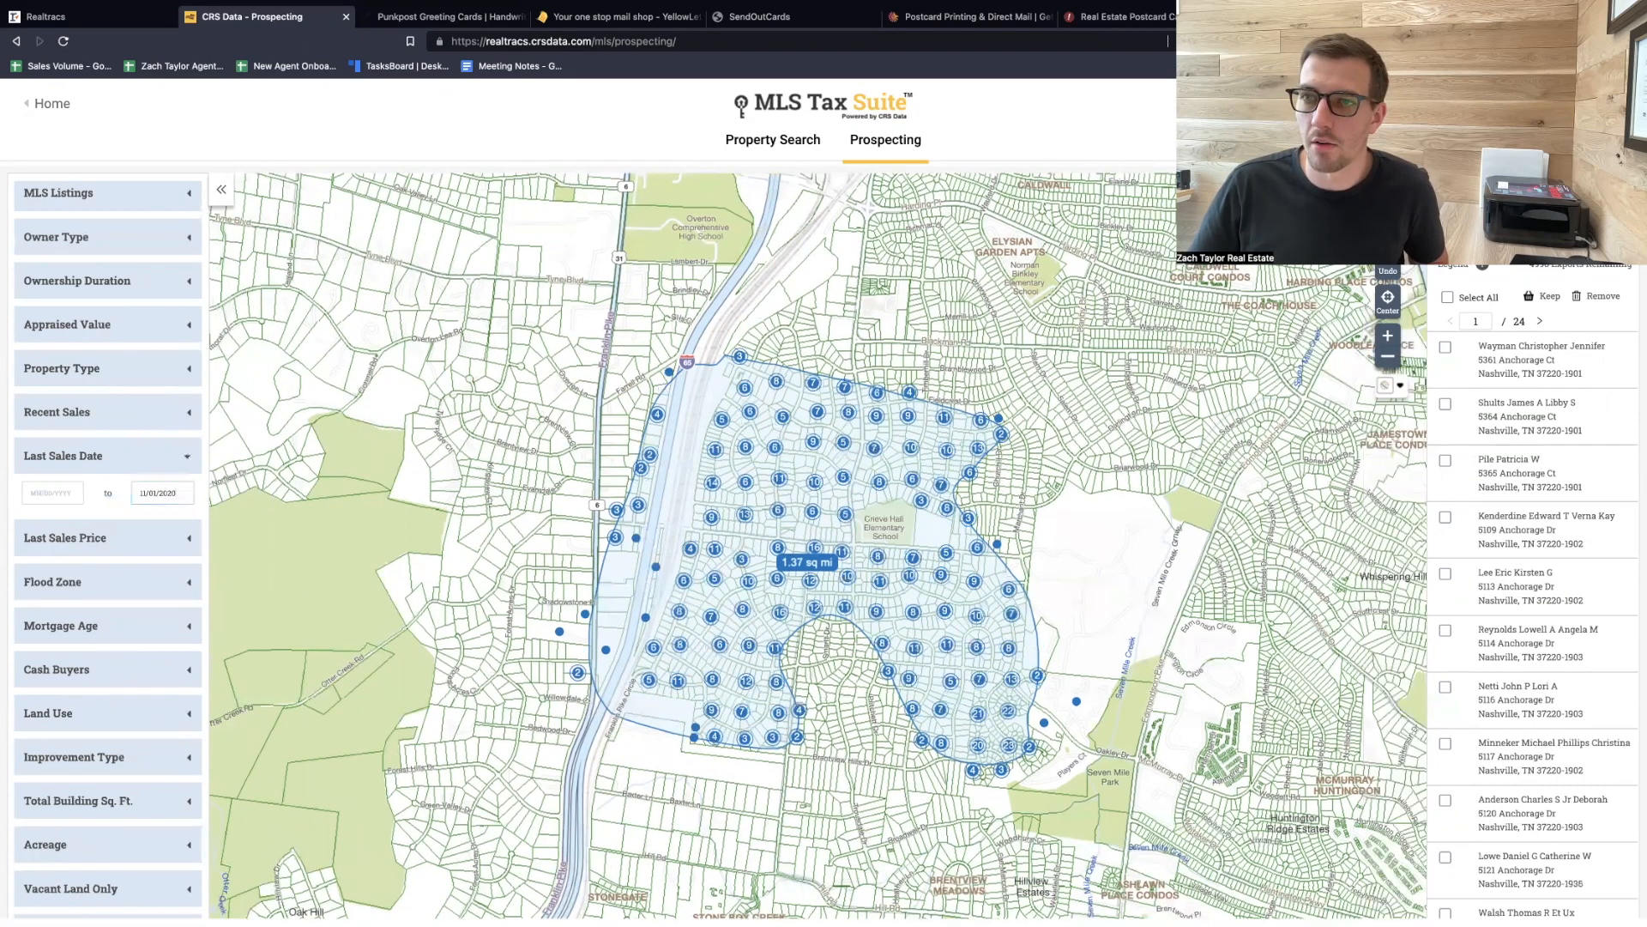
Filter the properties by mortgage age with a minimum of 5 years and clear the upper limit.
{"action": "left_click", "coordinate": [64, 635]}
{"action": "mouse_move", "coordinate": [32, 688]}
{"action": "left_mouse_down"}
{"action": "mouse_move", "coordinate": [57, 687]}
{"action": "mouse_move", "coordinate": [28, 688]}
{"action": "left_mouse_up"}
{"action": "left_click", "coordinate": [85, 663]}
{"action": "key", "text": "BackSpace"}
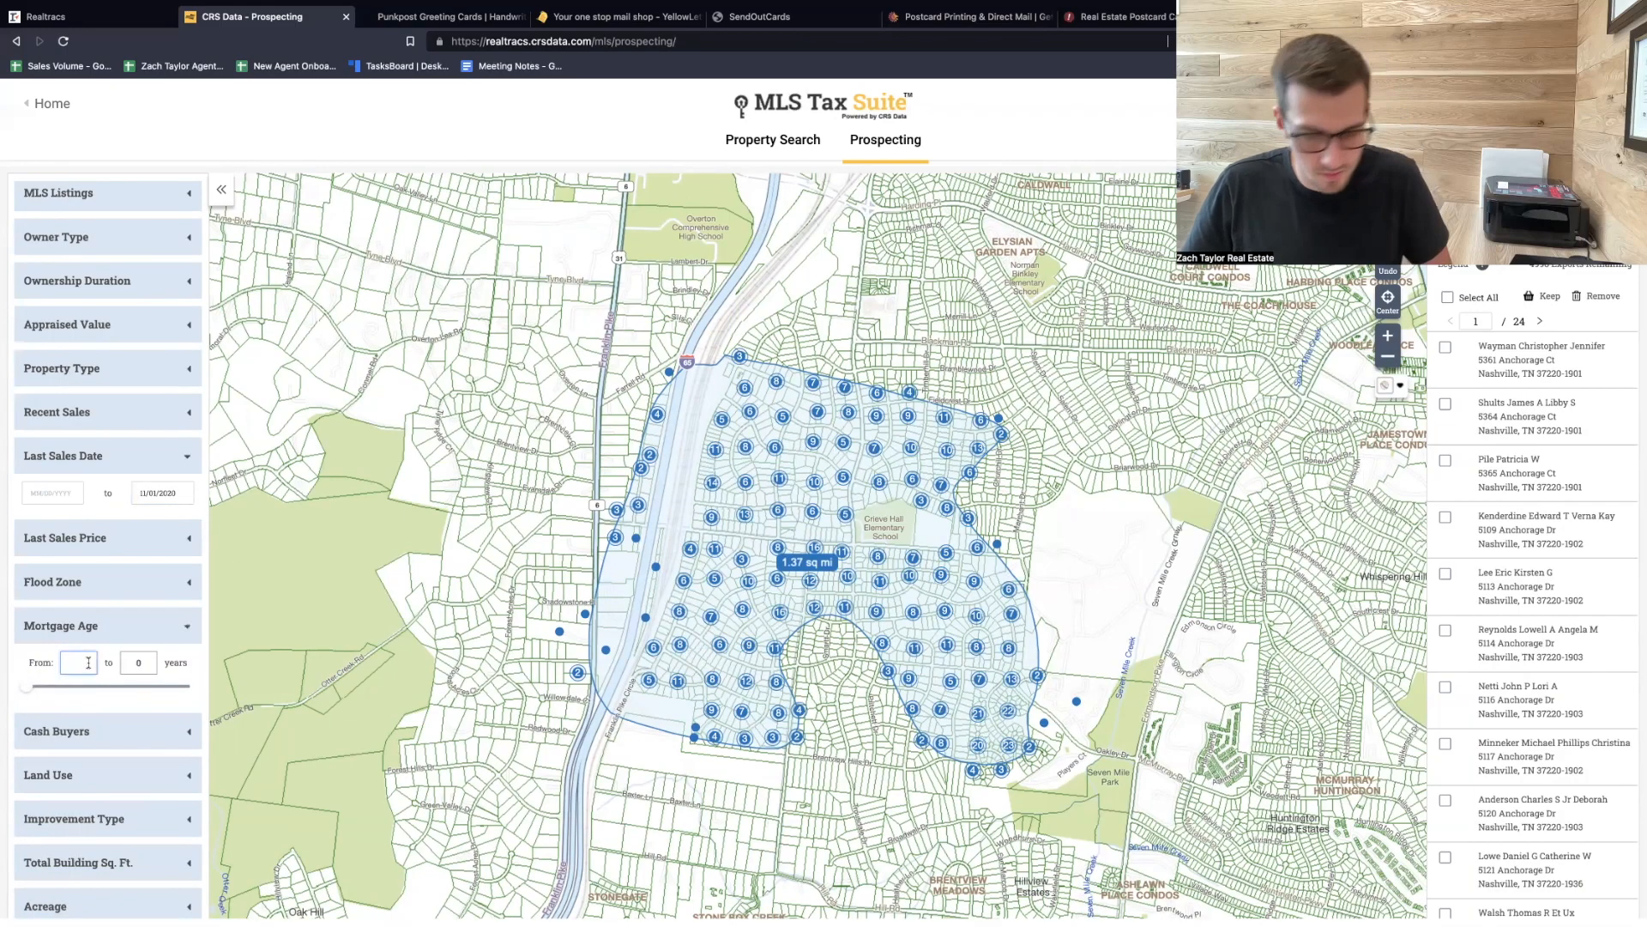
{"action": "type", "text": "5"}
{"action": "left_click", "coordinate": [146, 665]}
{"action": "key", "text": "BackSpace"}
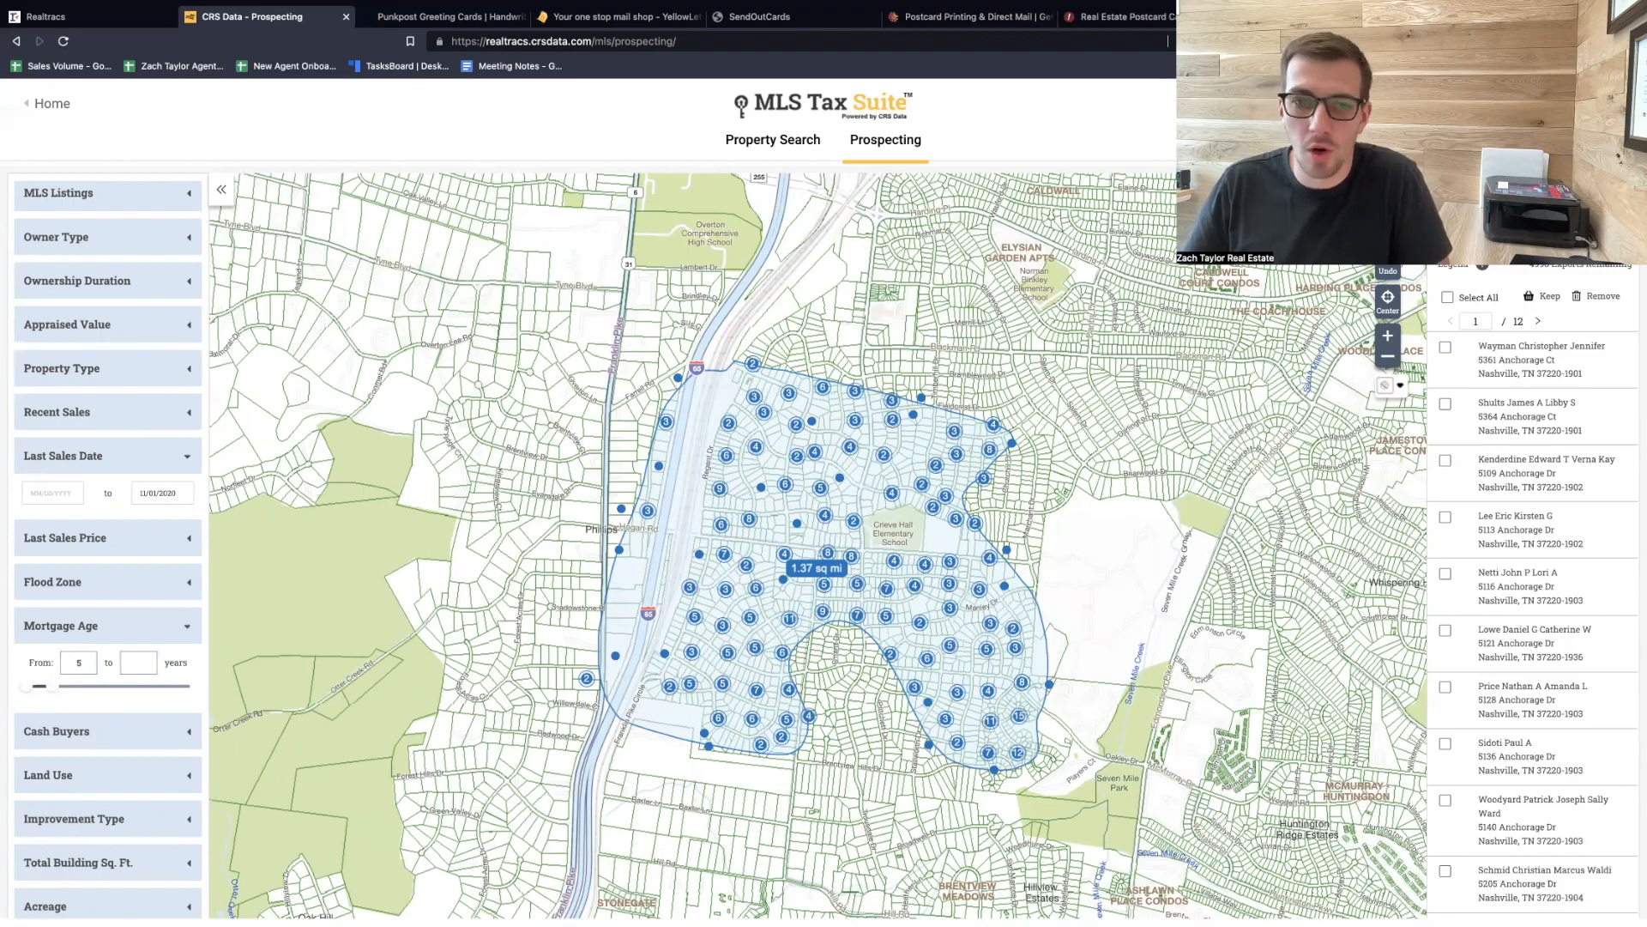
Set the mortgage age range to 20 to 30 years.
{"action": "double_click", "coordinate": [92, 664]}
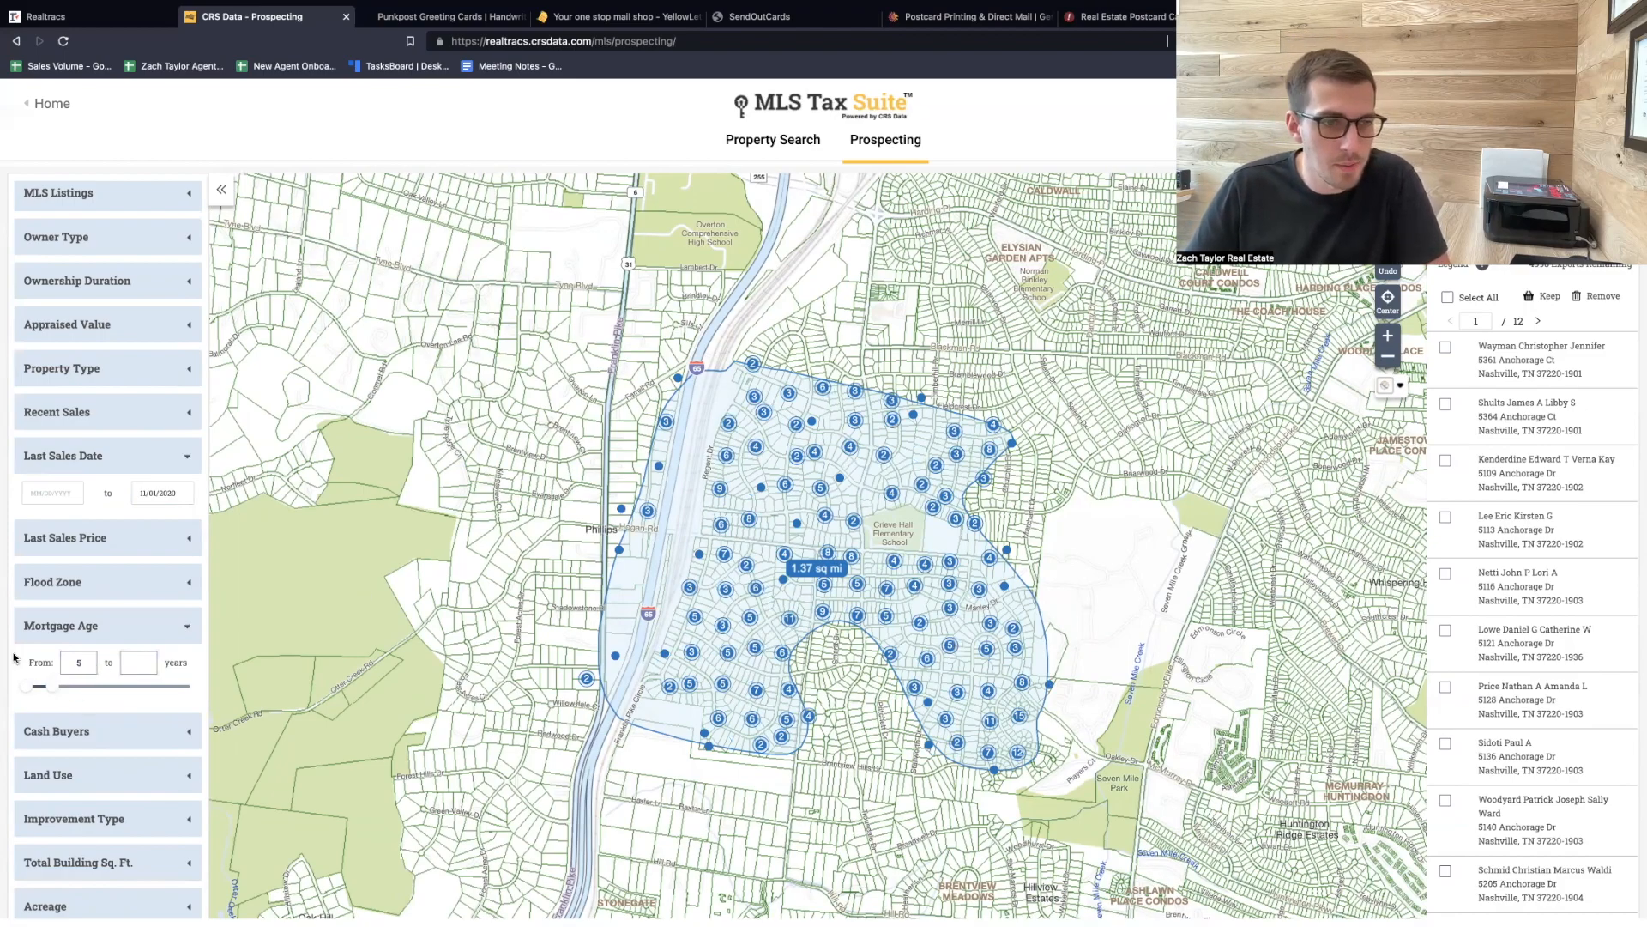
{"action": "type", "text": "20"}
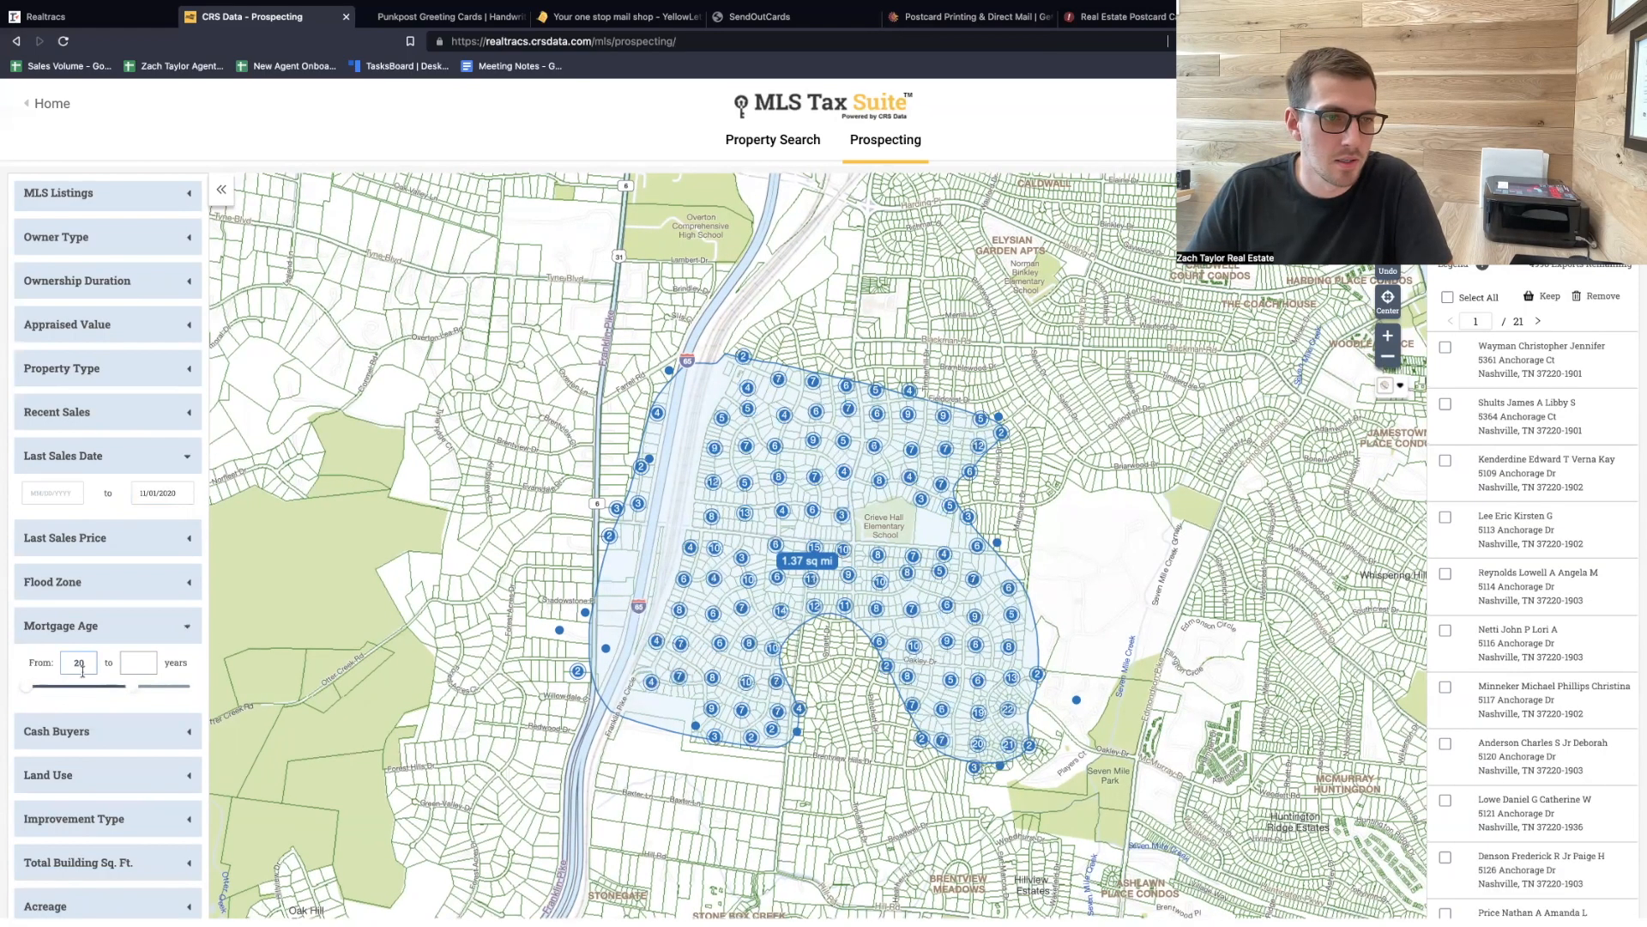
{"action": "type", "text": "30"}
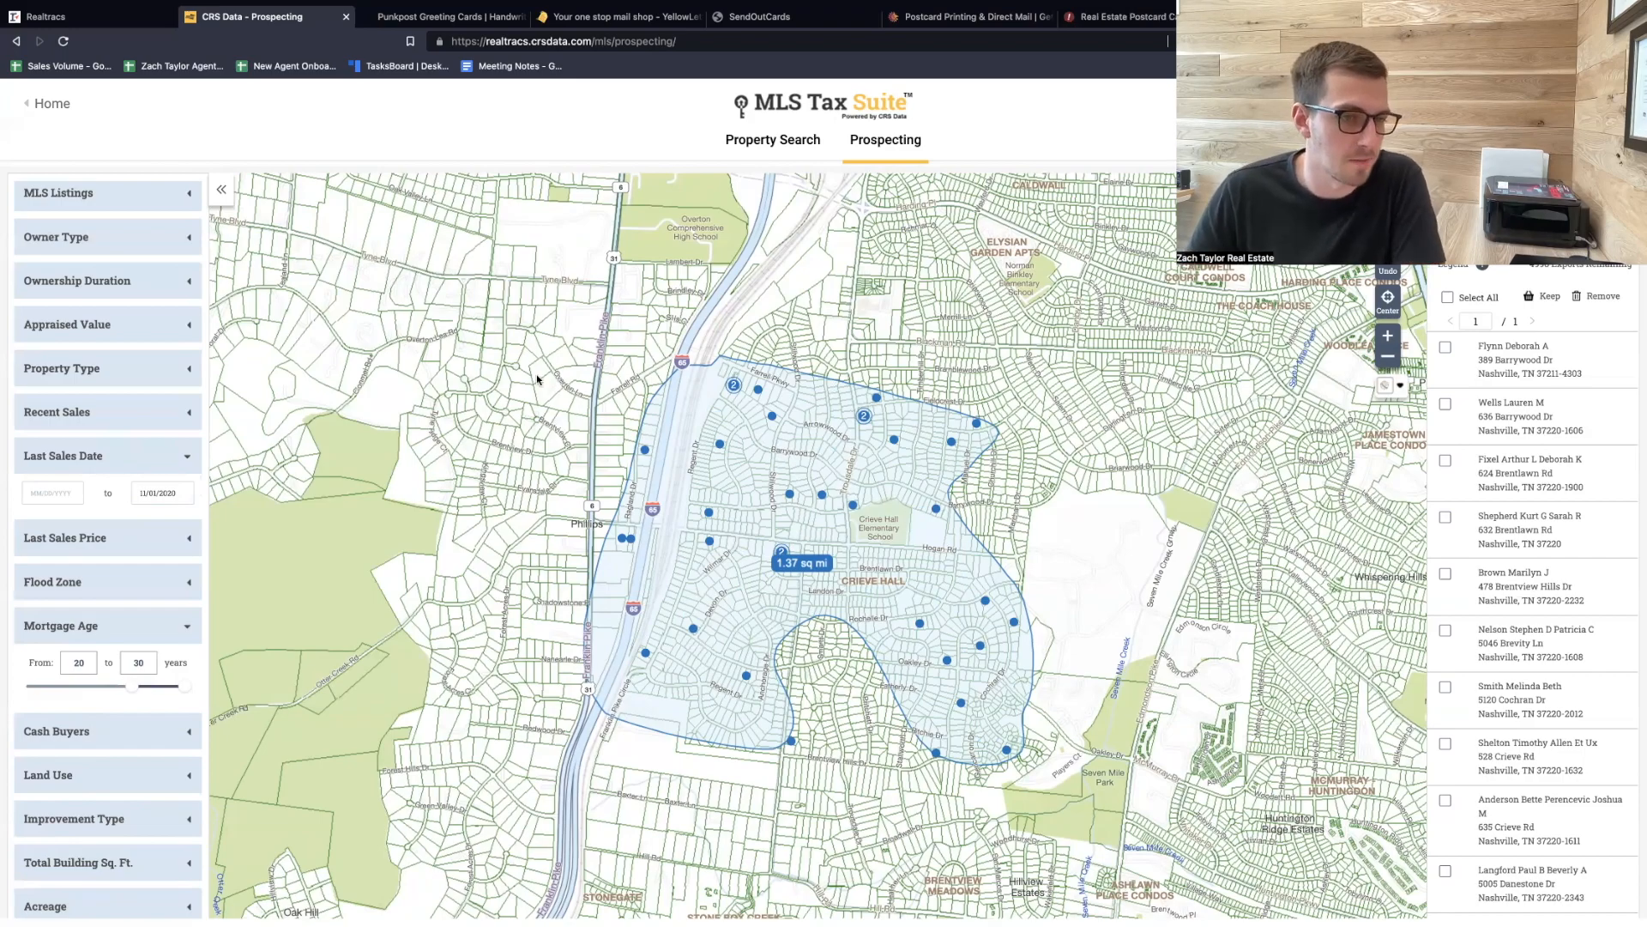
Set the minimum mortgage age to 5 years and apply it.
{"action": "double_click", "coordinate": [77, 663]}
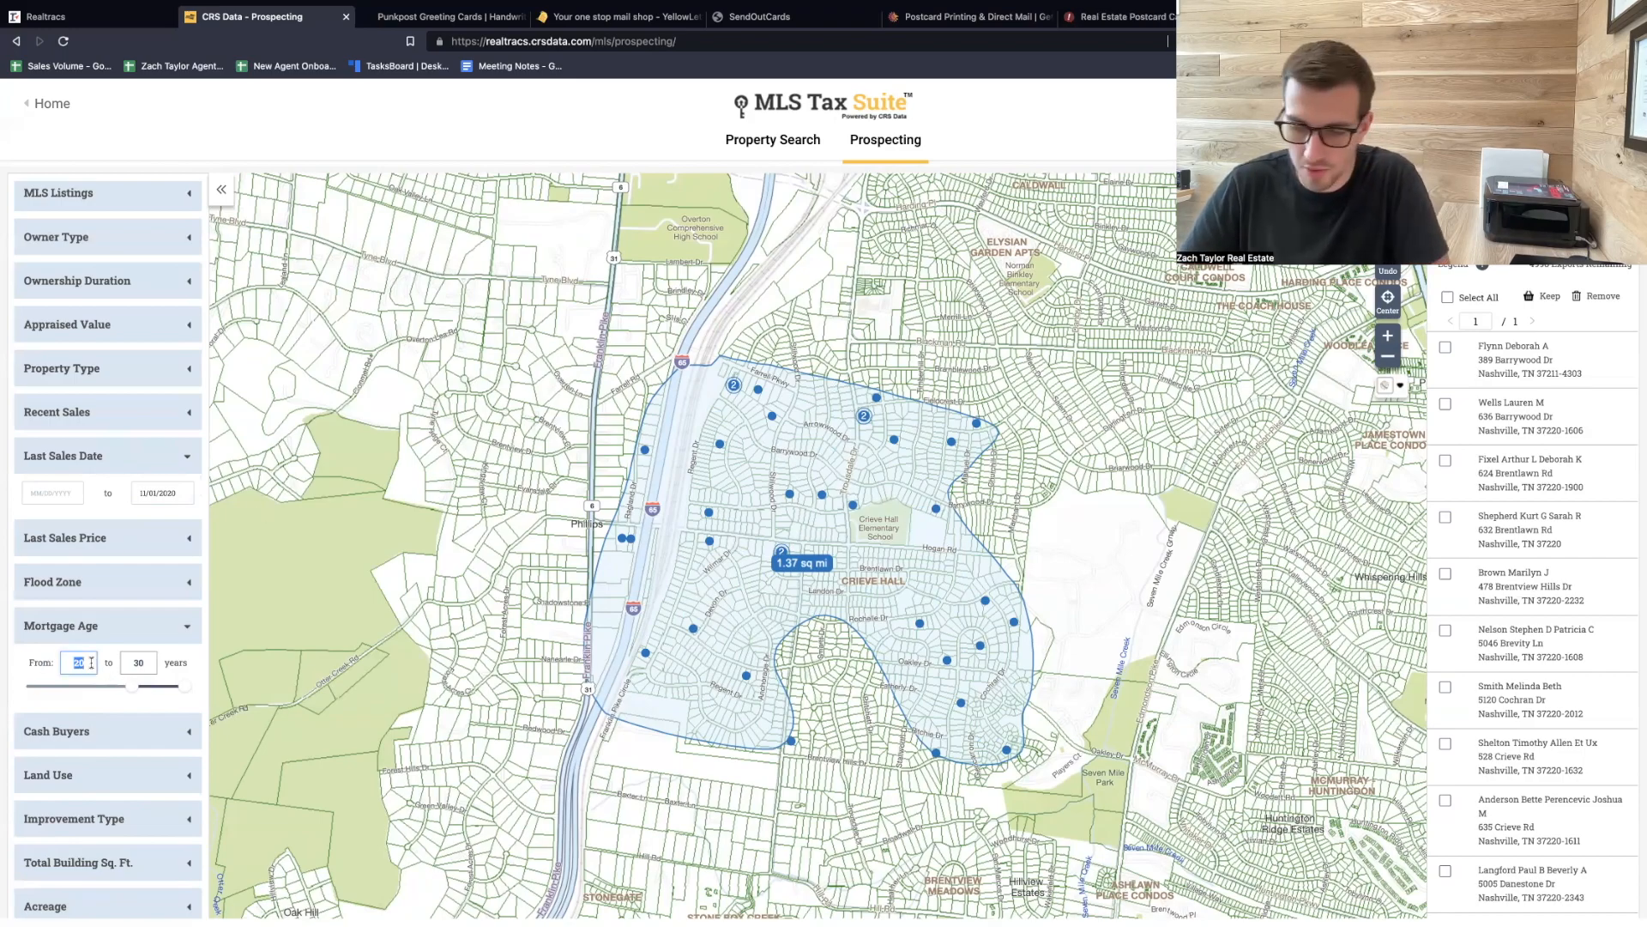
{"action": "type", "text": "15"}
{"action": "left_click", "coordinate": [8, 676]}
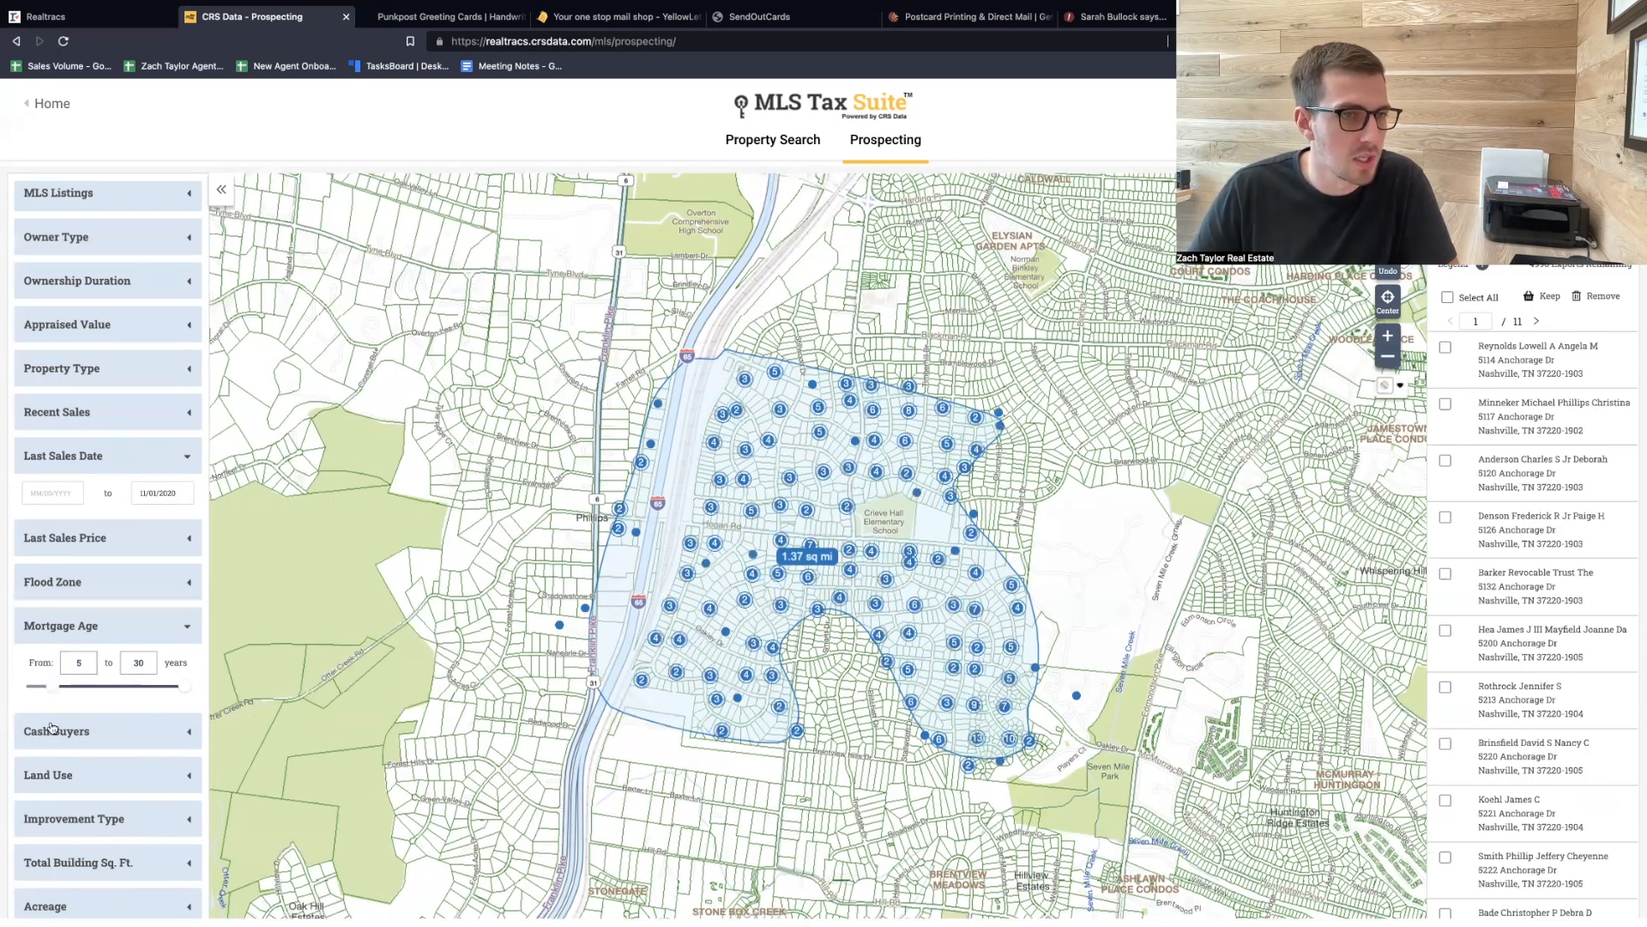
Set the upper limit of the Year Built filter to 2020, leaving the lower limit blank.
{"action": "scroll", "coordinate": [77, 721], "scroll_direction": "down", "scroll_amount": 2}
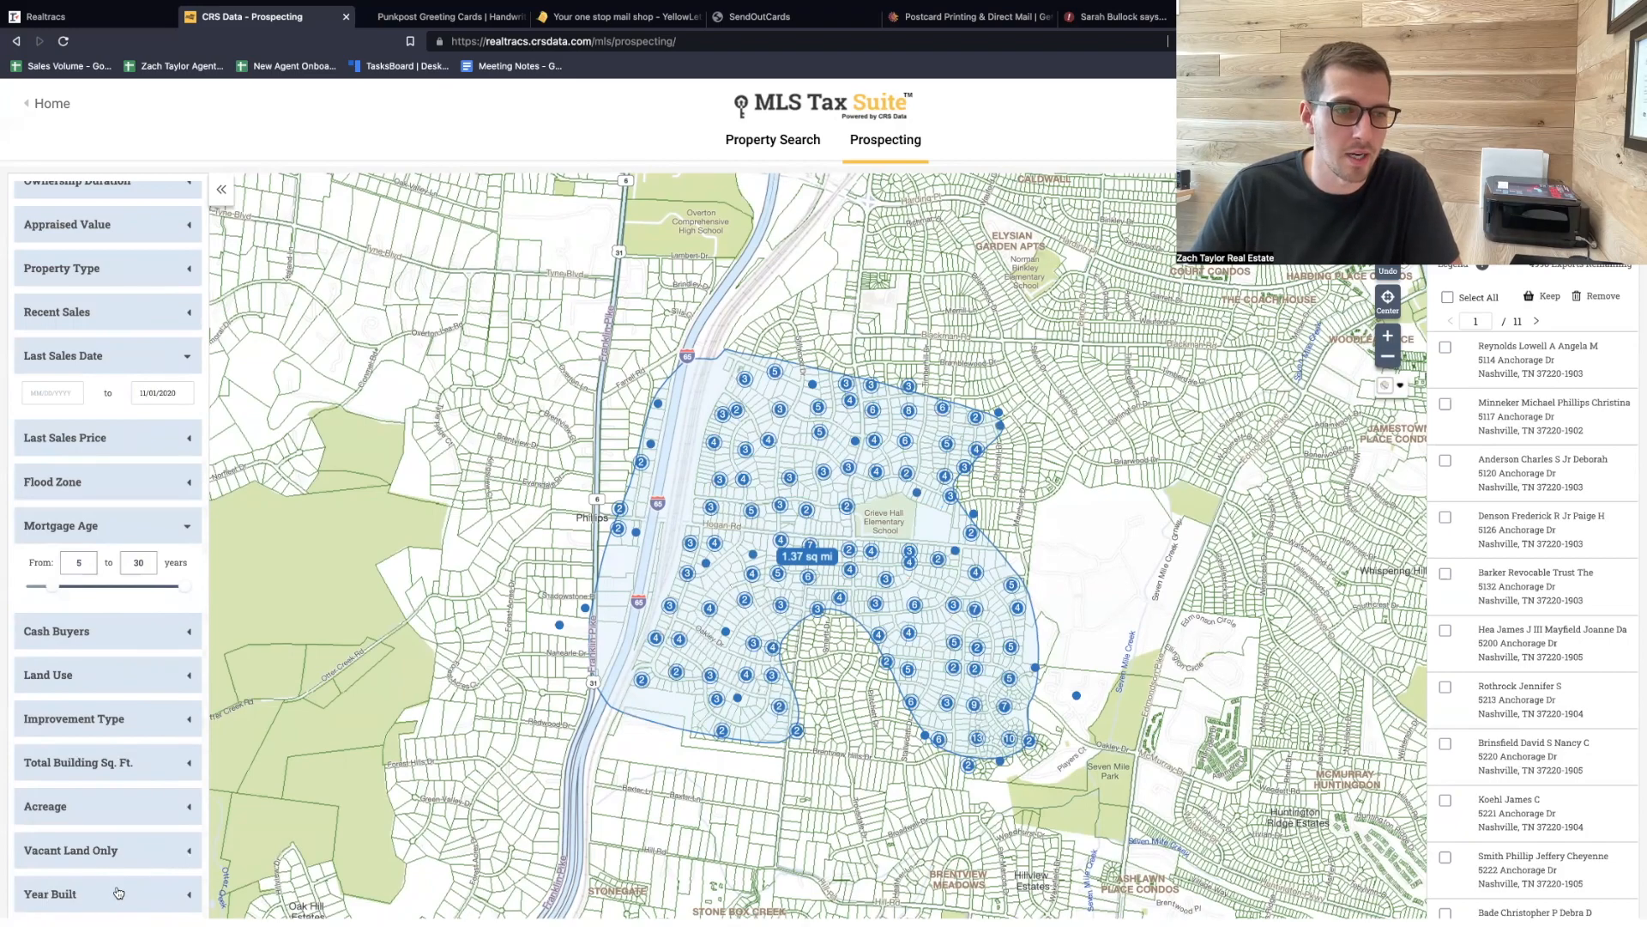
{"action": "left_click", "coordinate": [110, 894]}
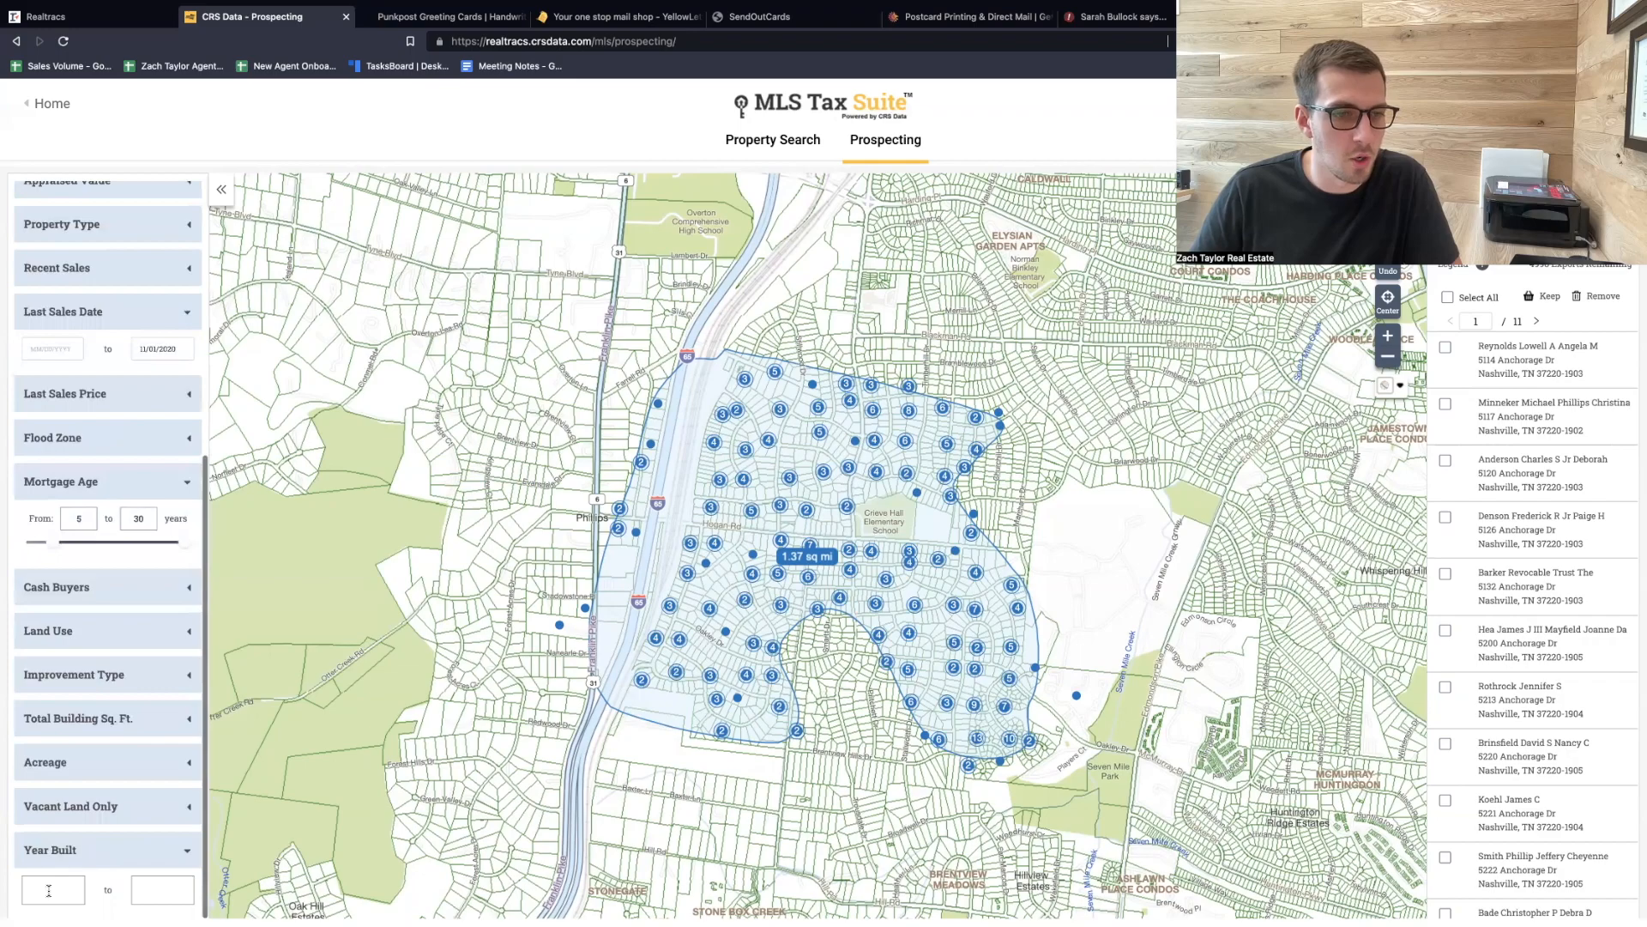
{"action": "left_click", "coordinate": [163, 887]}
{"action": "type", "text": "2"}
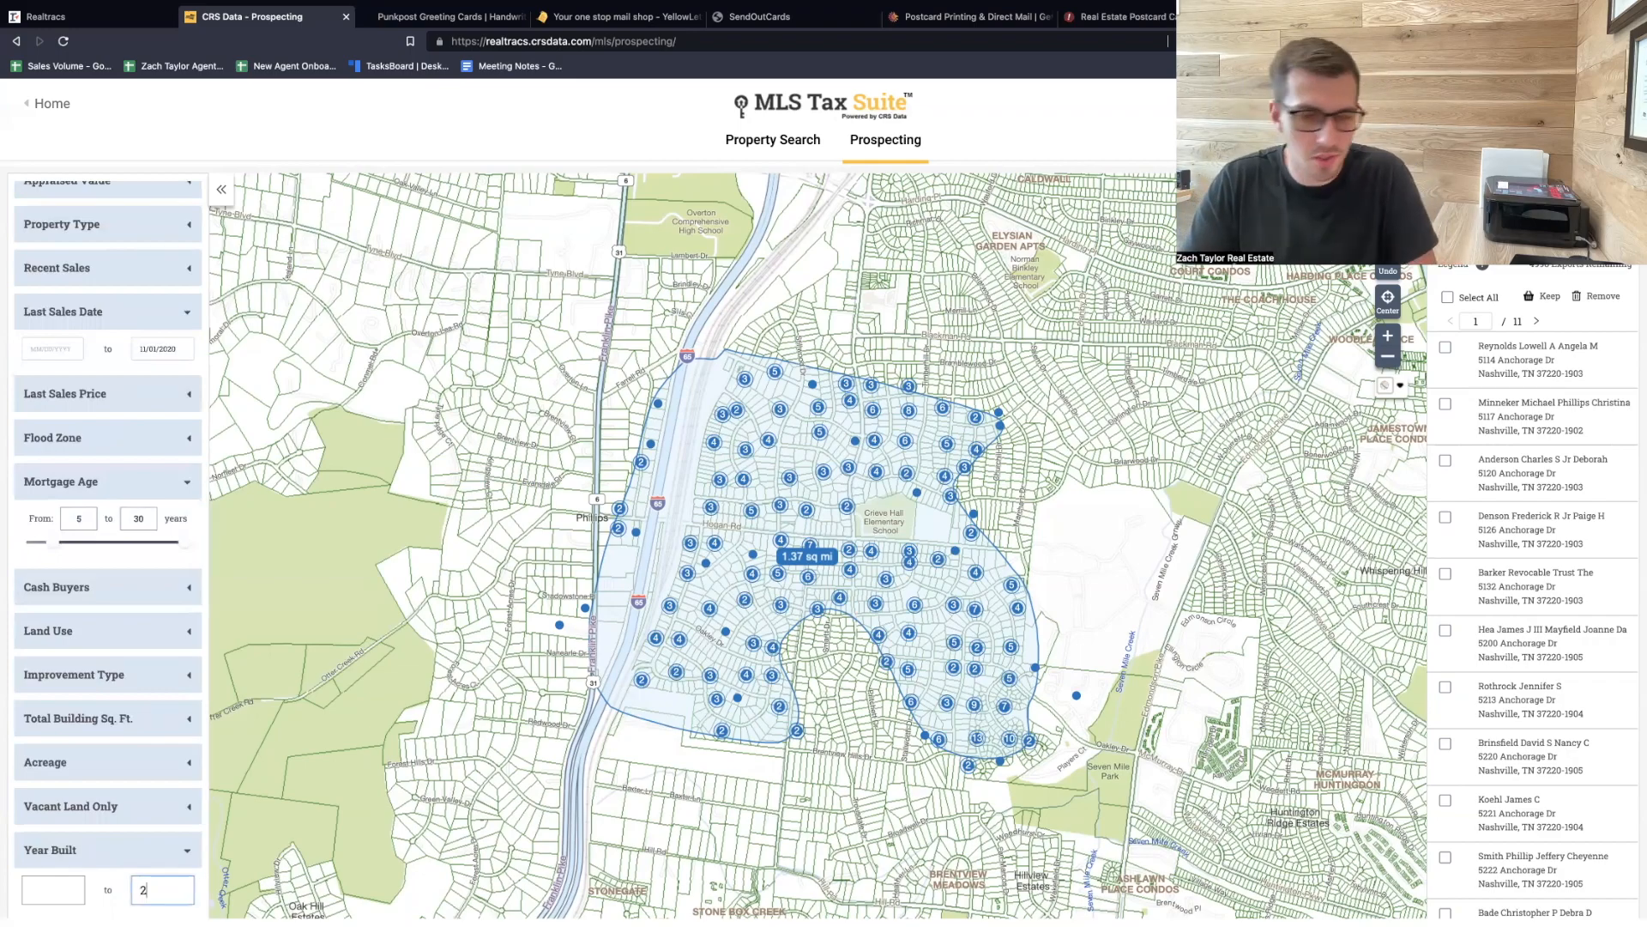
{"action": "type", "text": "020"}
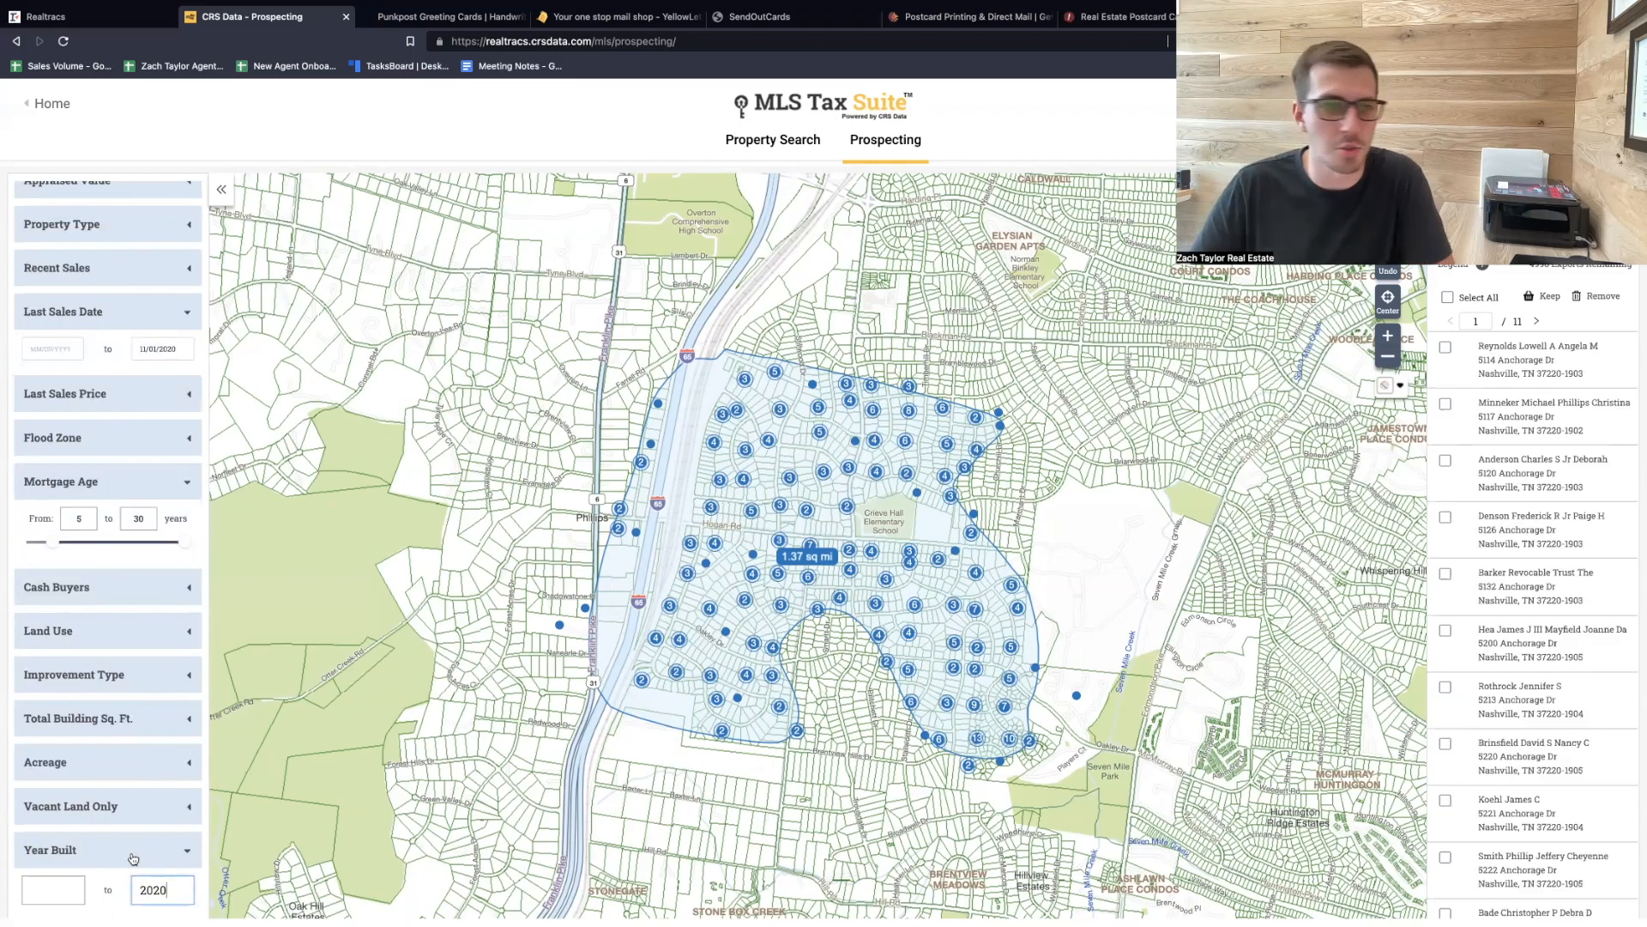
Restrict the property search to Absentee Out-Of-State owners and update the results.
{"action": "scroll", "coordinate": [90, 686], "scroll_direction": "up", "scroll_amount": 2}
{"action": "scroll", "coordinate": [94, 668], "scroll_direction": "up", "scroll_amount": 5}
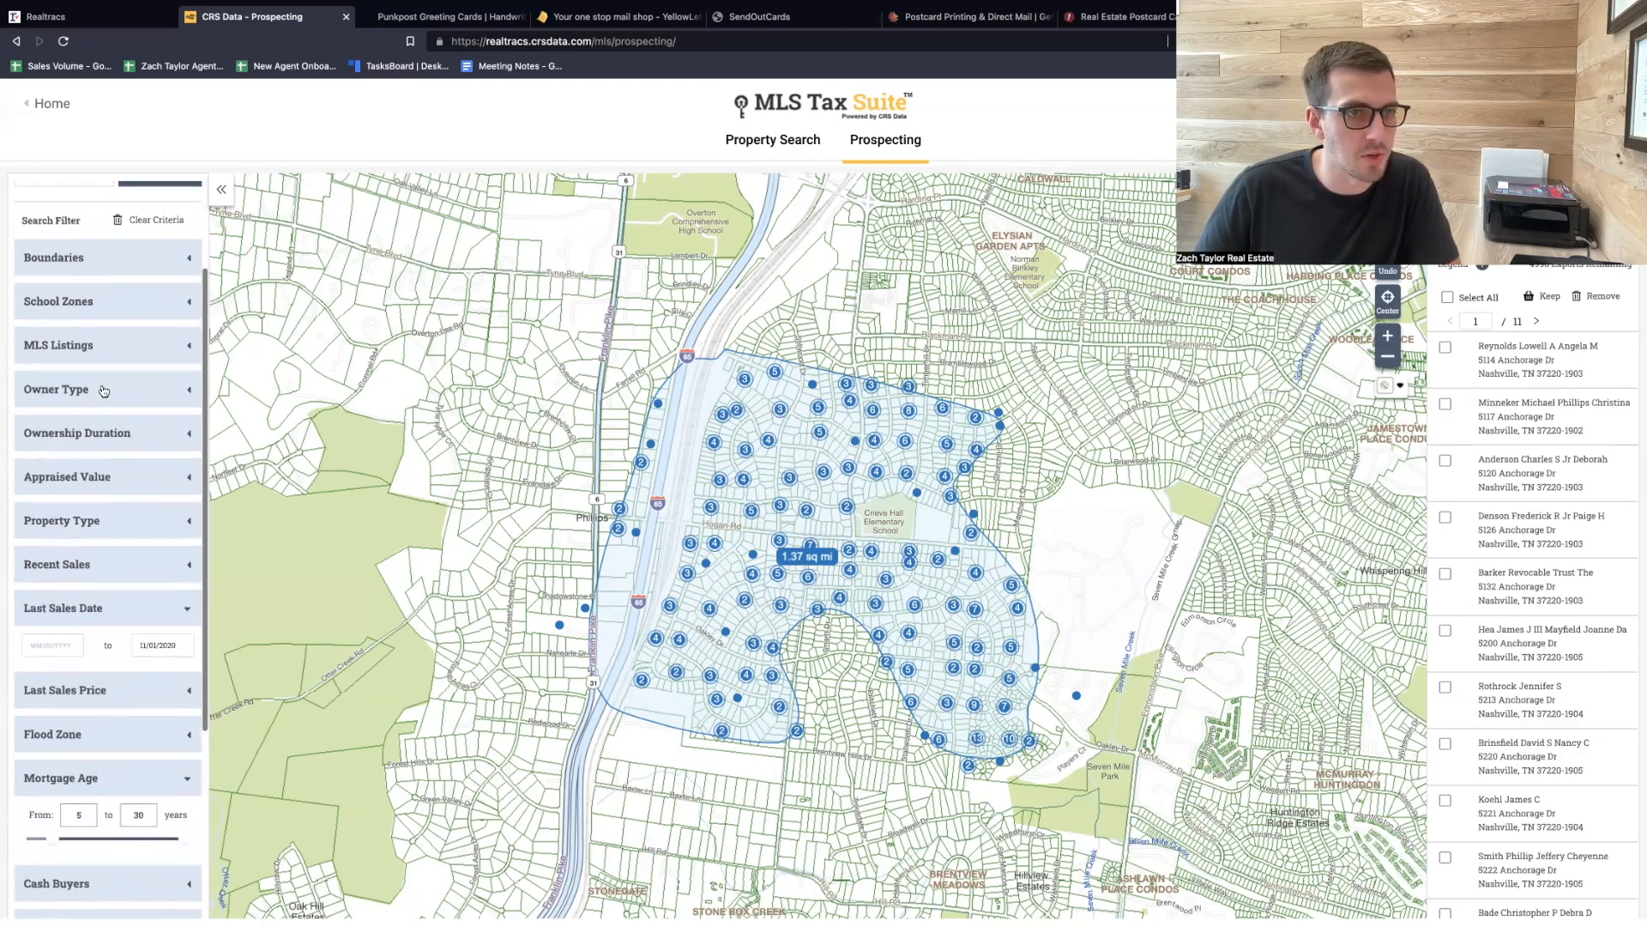
{"action": "left_click", "coordinate": [103, 391]}
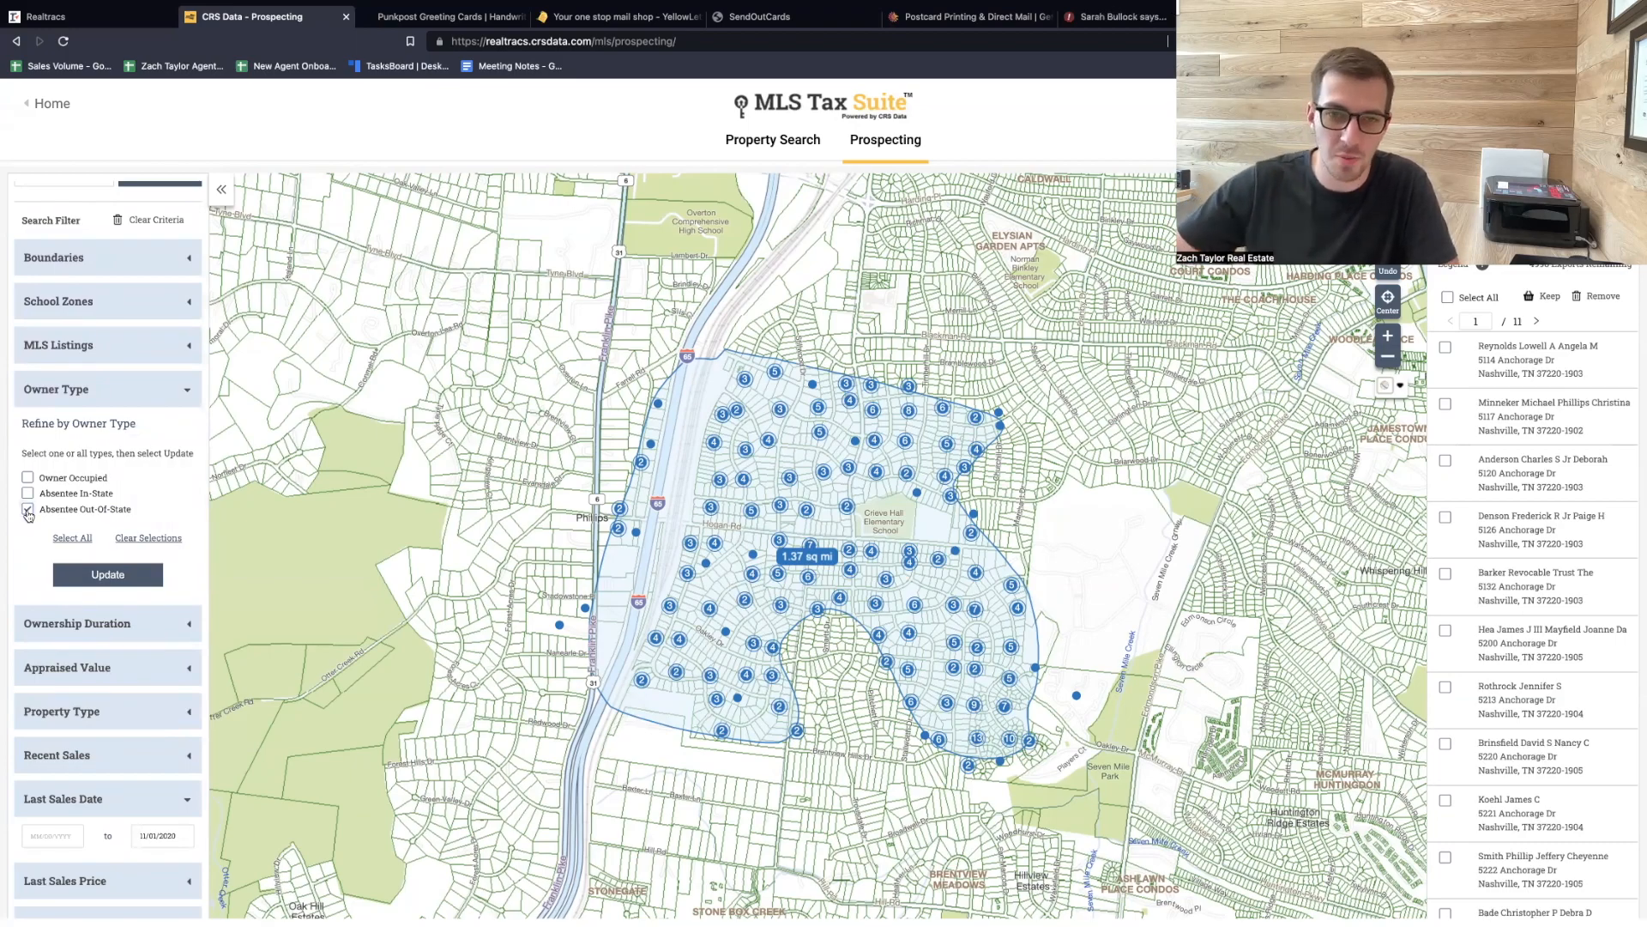
{"action": "left_click", "coordinate": [120, 581]}
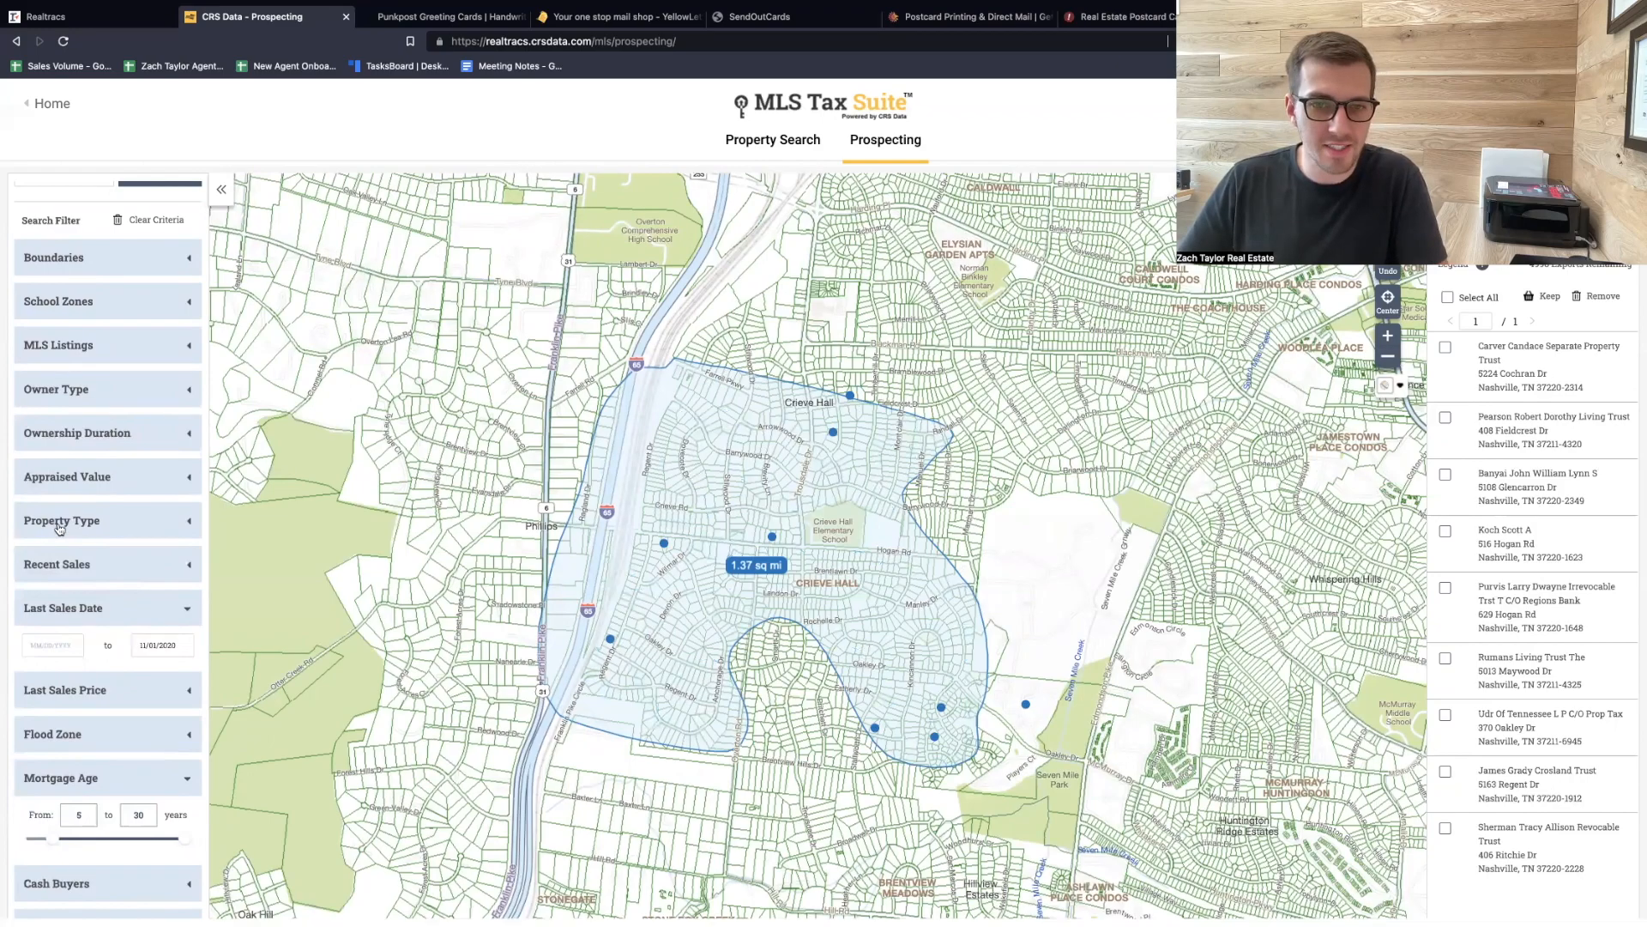
Open the export options for the filtered properties and review the selectable export columns without exporting.
{"action": "scroll", "coordinate": [61, 527], "scroll_direction": "up", "scroll_amount": 3}
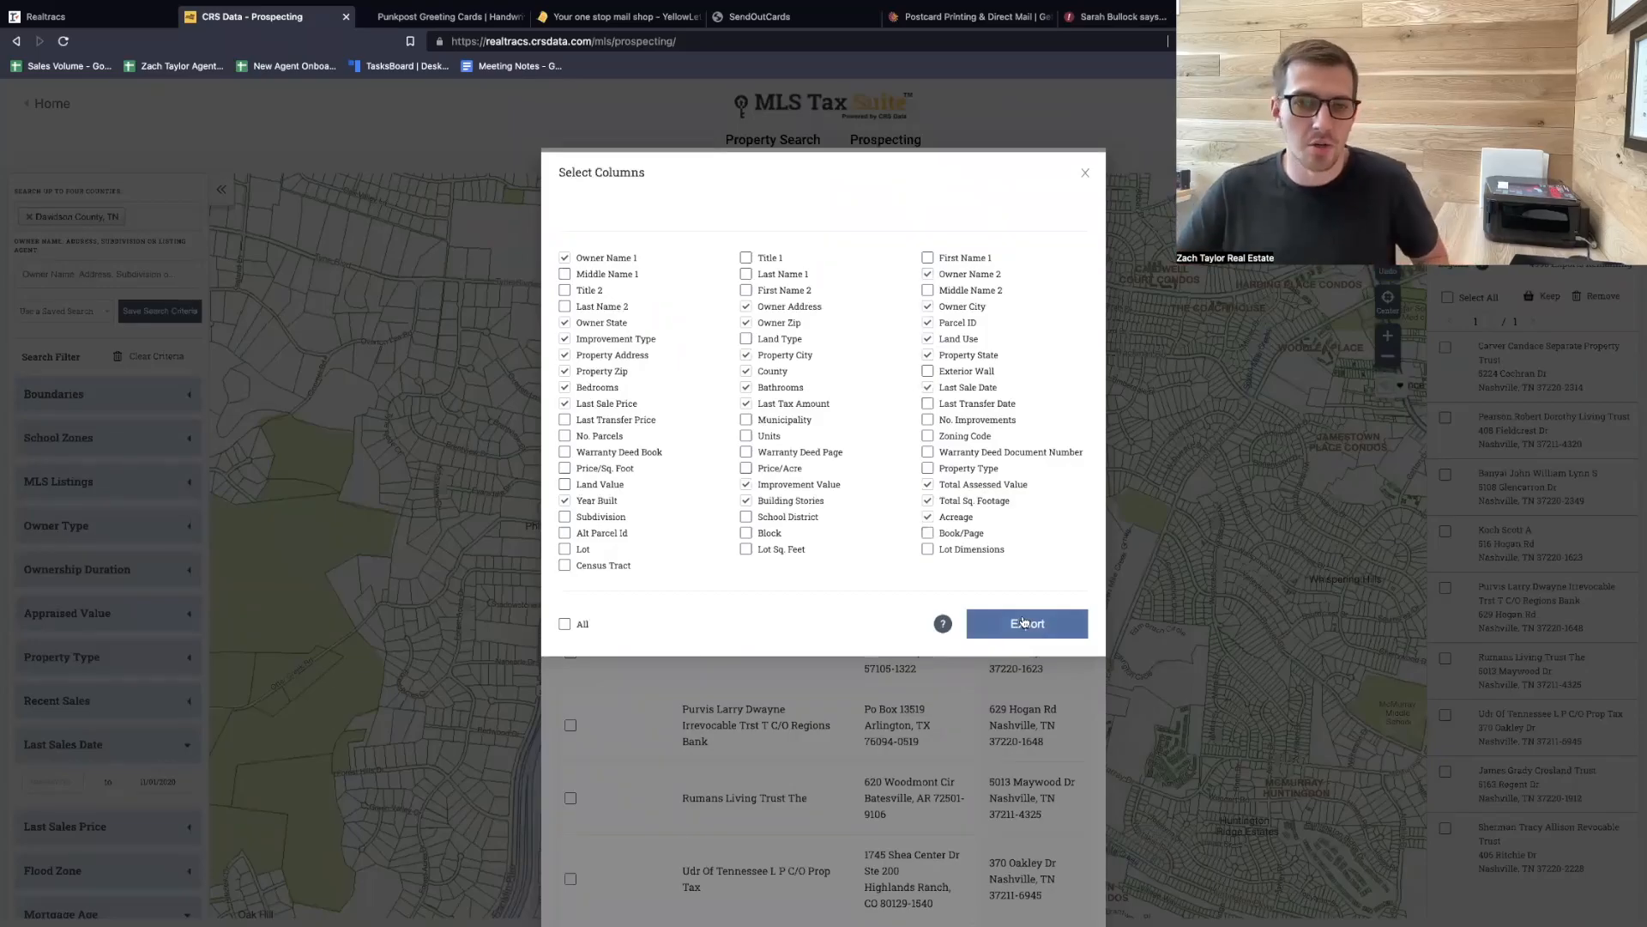
{"action": "left_click", "coordinate": [819, 707]}
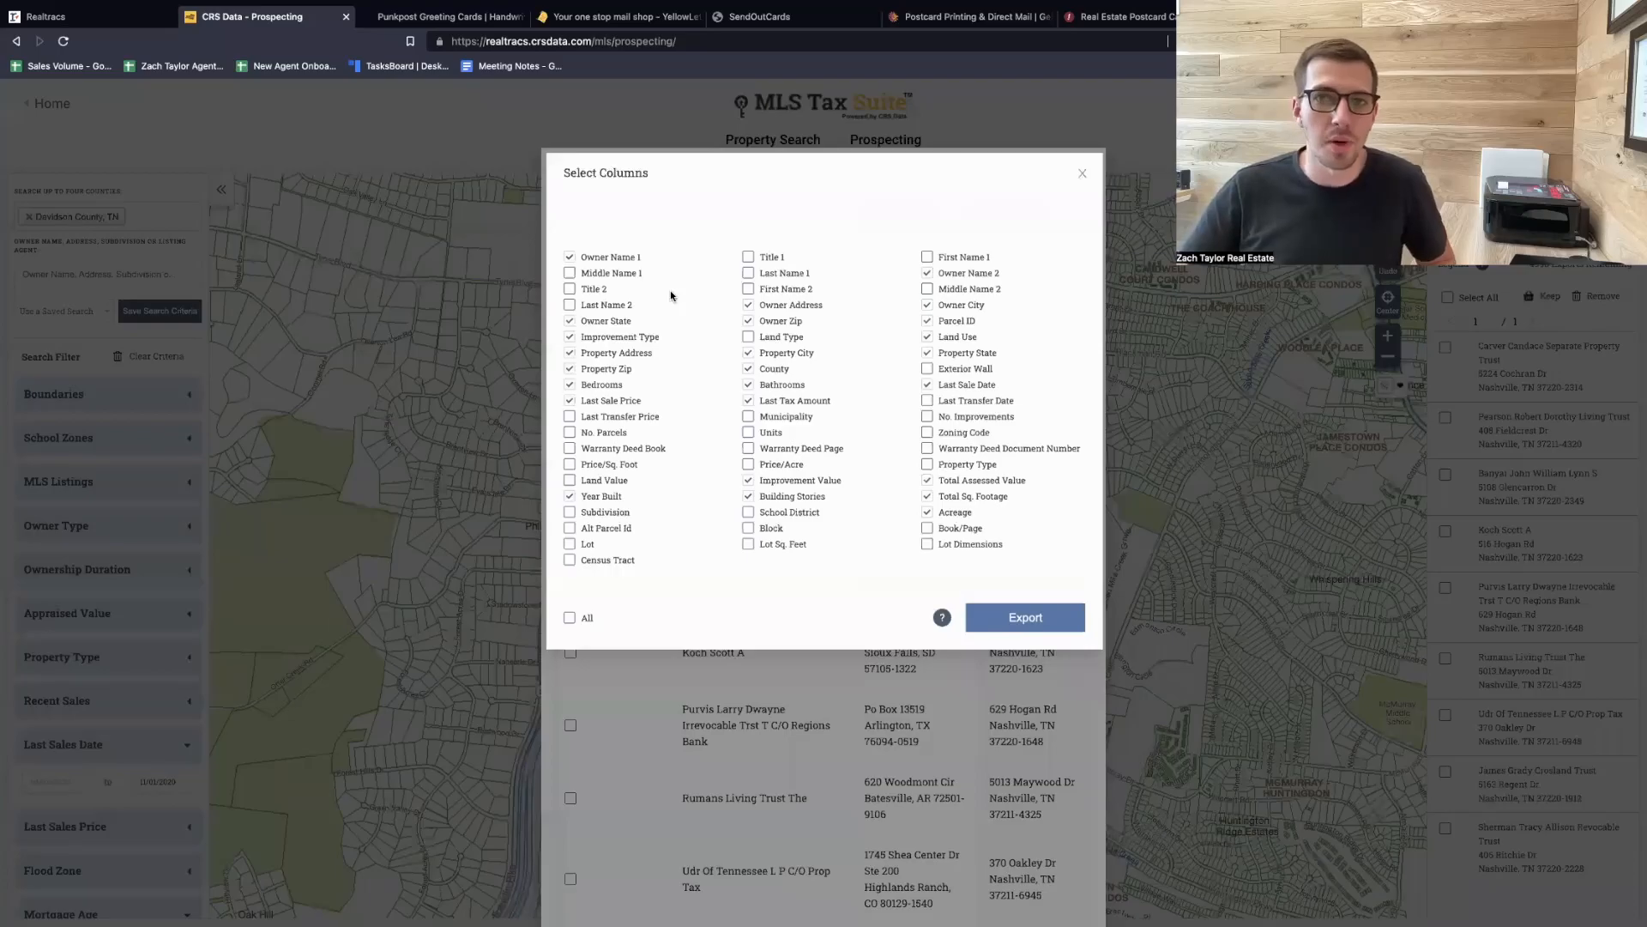
{"action": "key", "text": "Escape"}
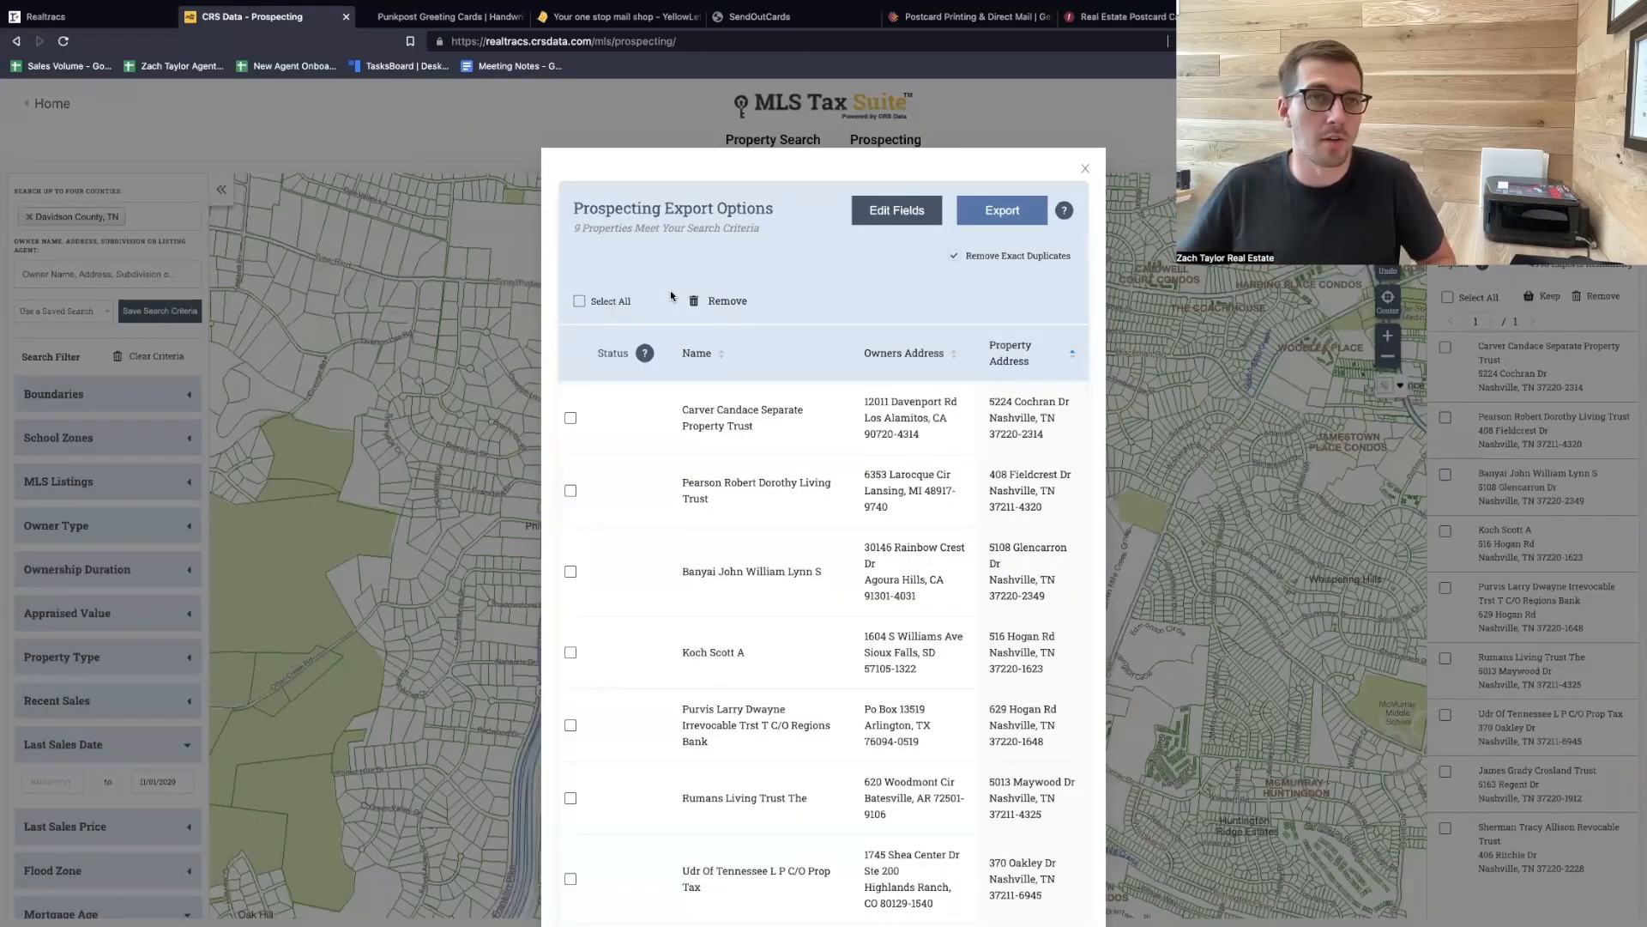
Look over the Punkpost home page and read through the six-month mailing campaign on the Yellow Letters site.
{"action": "left_click", "coordinate": [443, 17]}
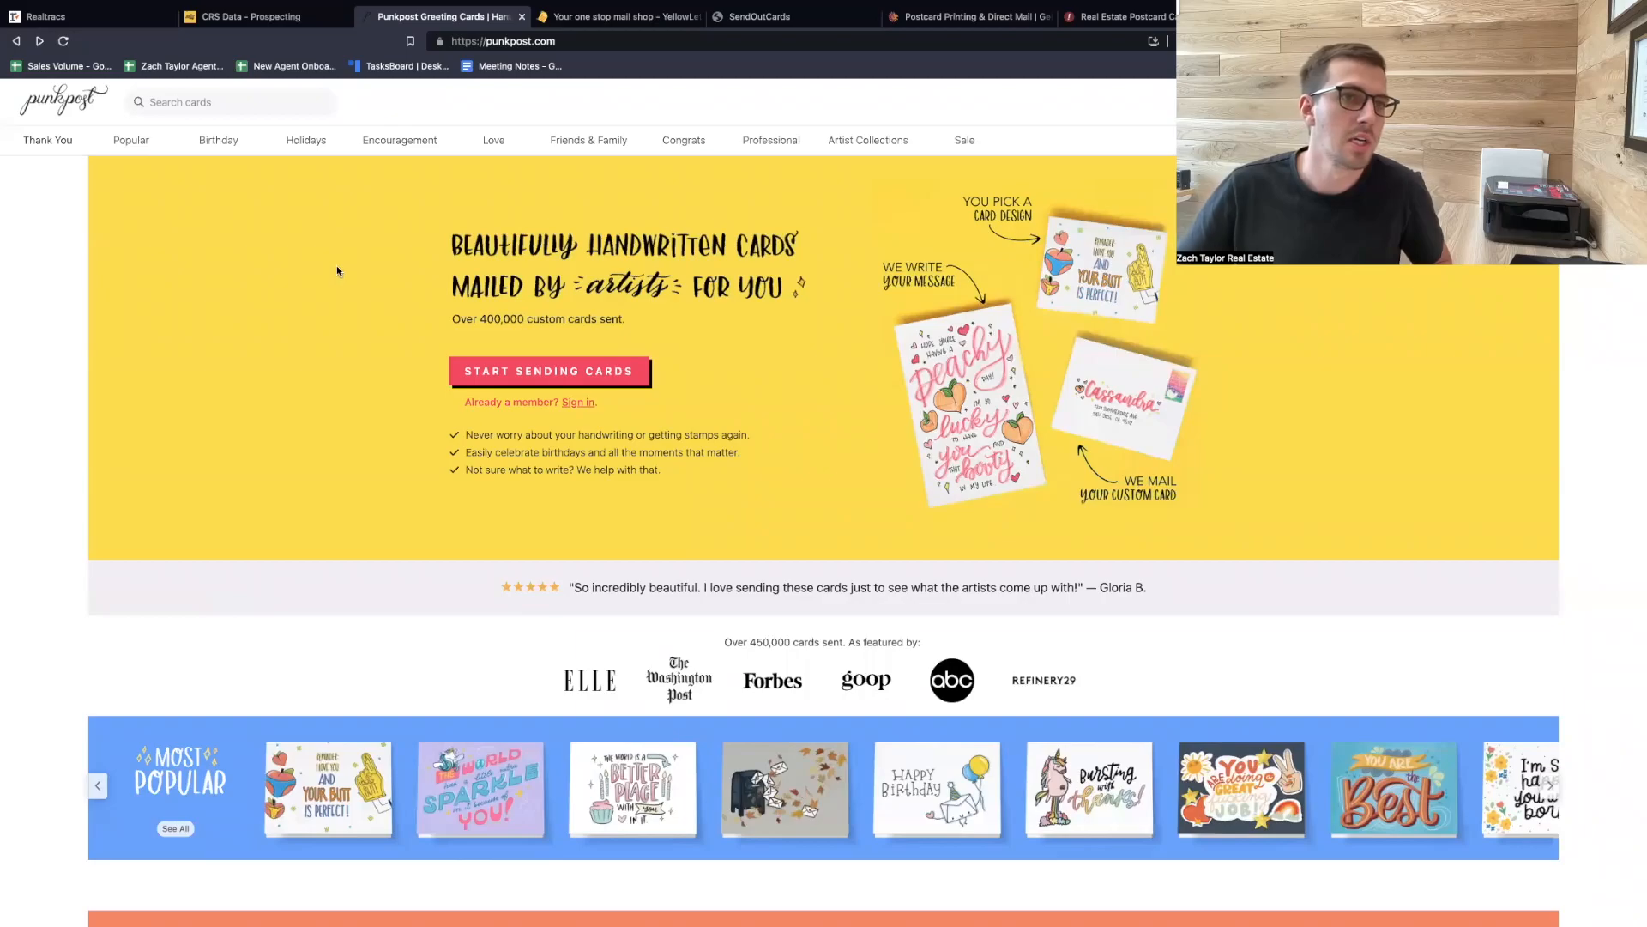
{"action": "left_click", "coordinate": [604, 17]}
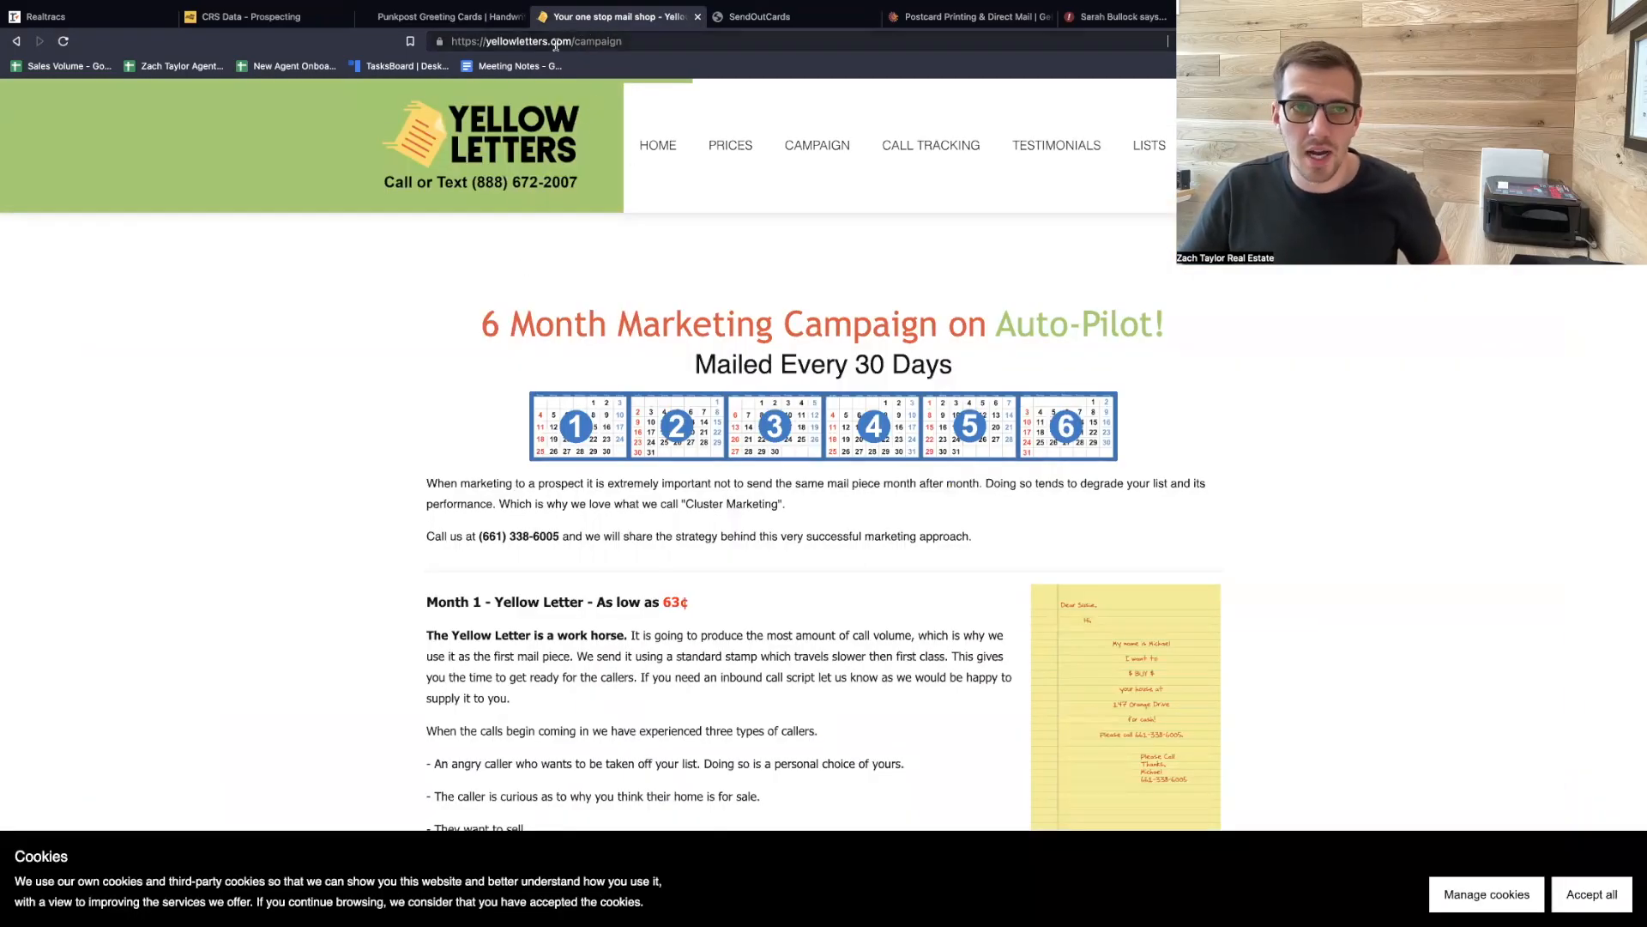
{"action": "left_click_drag", "start_coordinate": [484, 322], "coordinate": [1153, 381]}
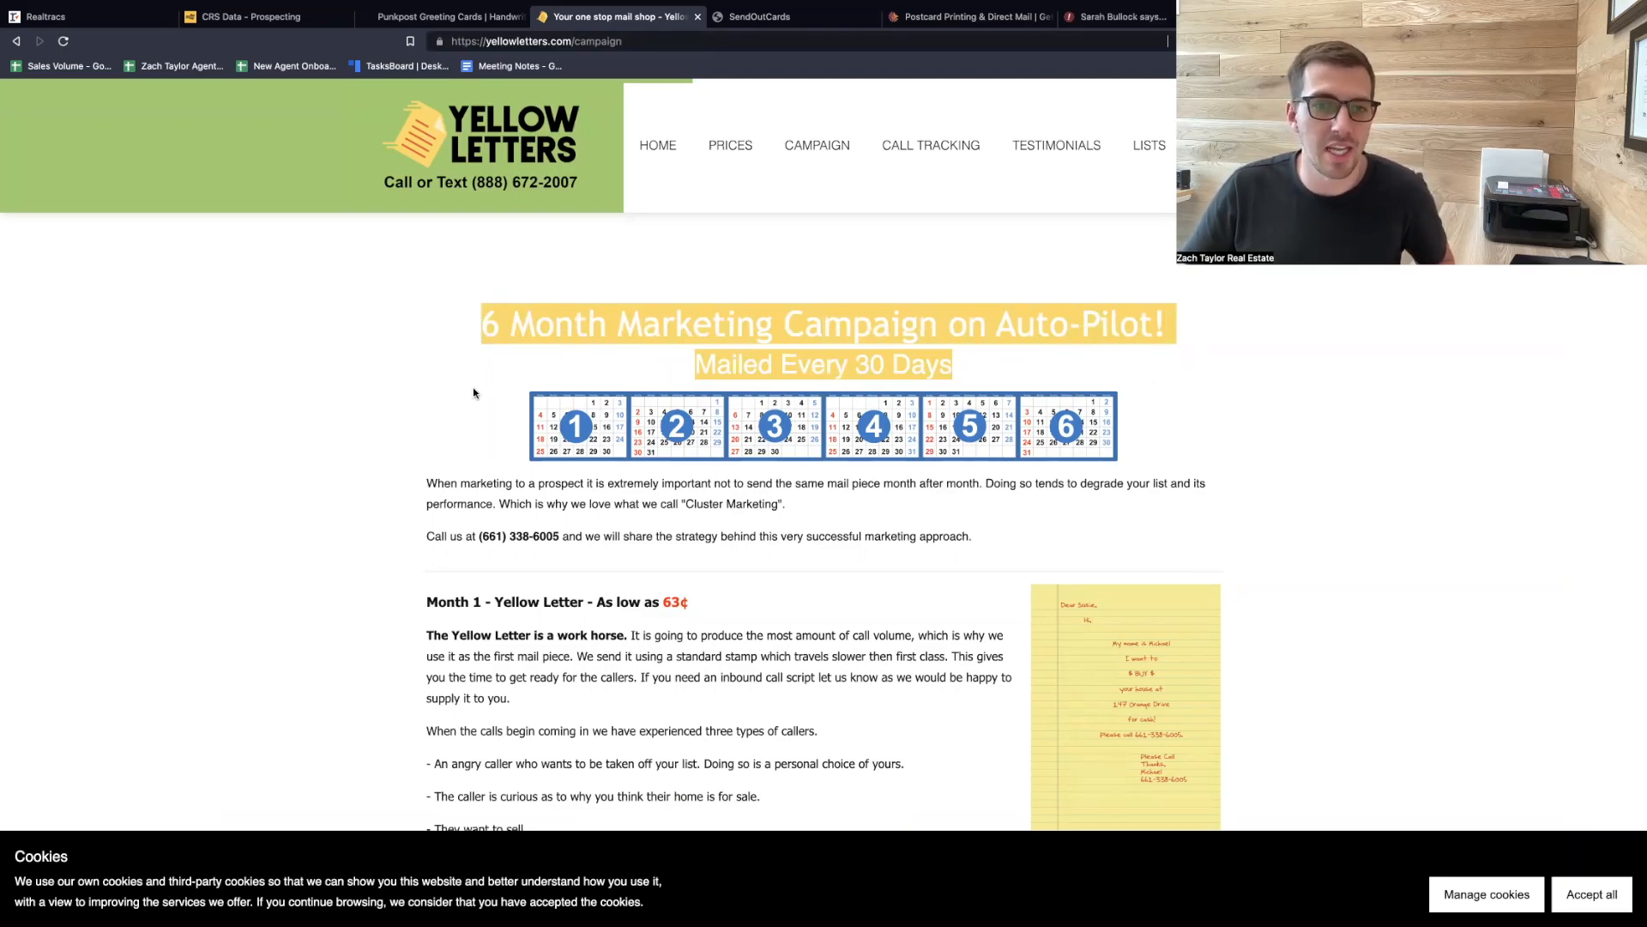
{"action": "scroll", "coordinate": [474, 393], "scroll_direction": "down", "scroll_amount": 4}
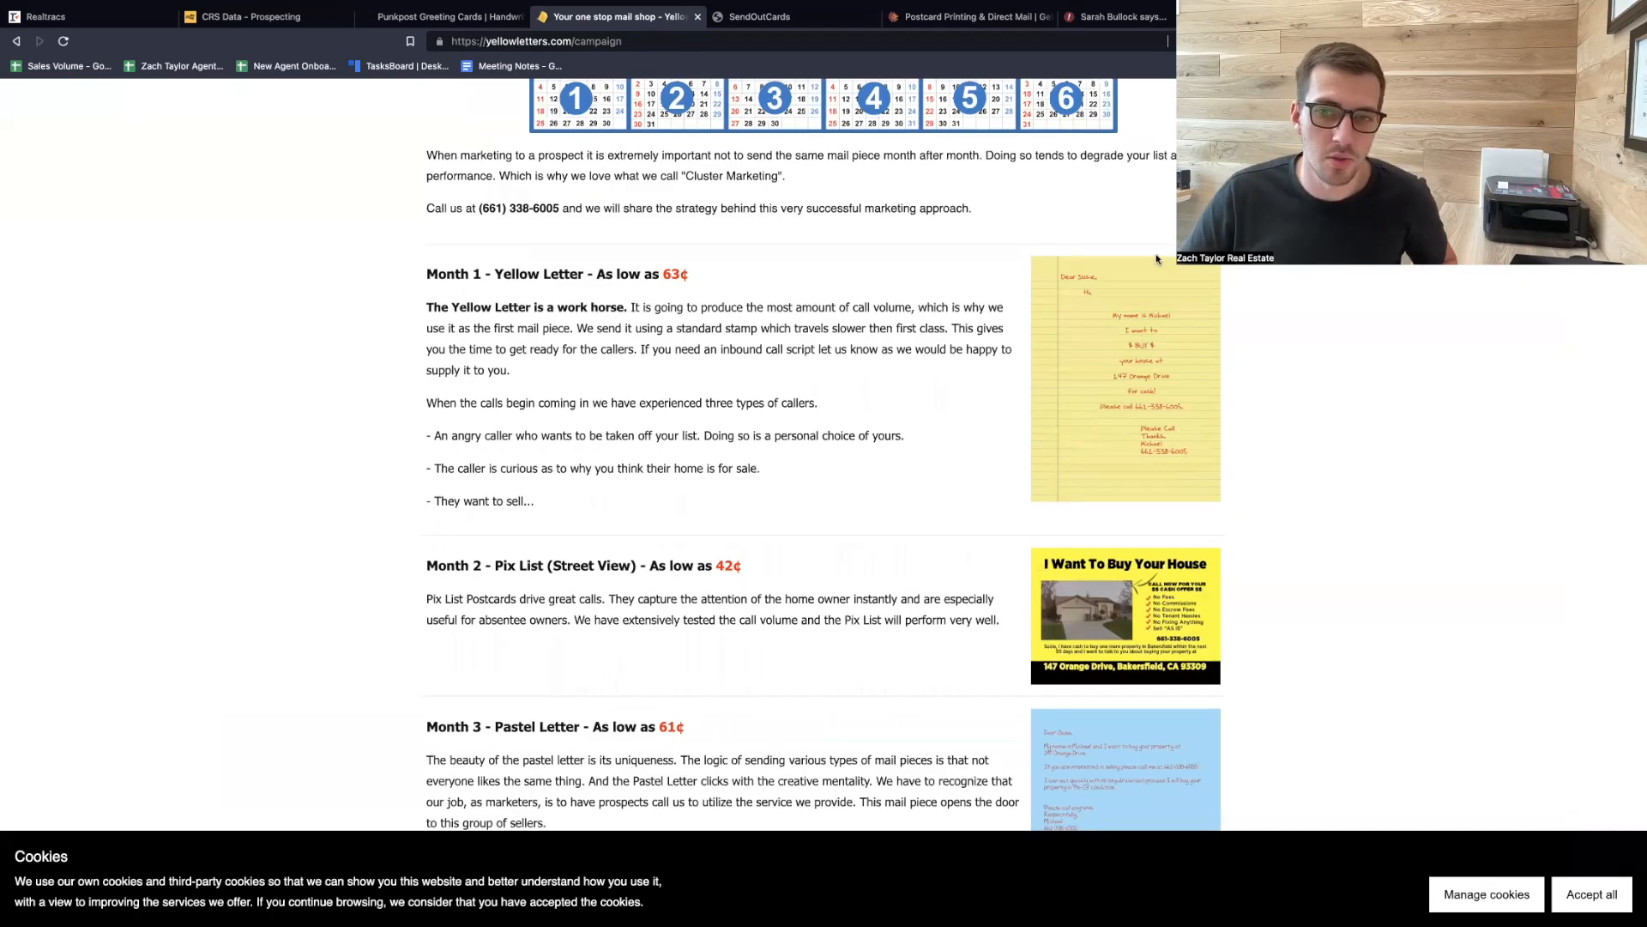
{"action": "scroll", "coordinate": [1117, 354], "scroll_direction": "down", "scroll_amount": 5}
{"action": "scroll", "coordinate": [1106, 474], "scroll_direction": "down", "scroll_amount": 2}
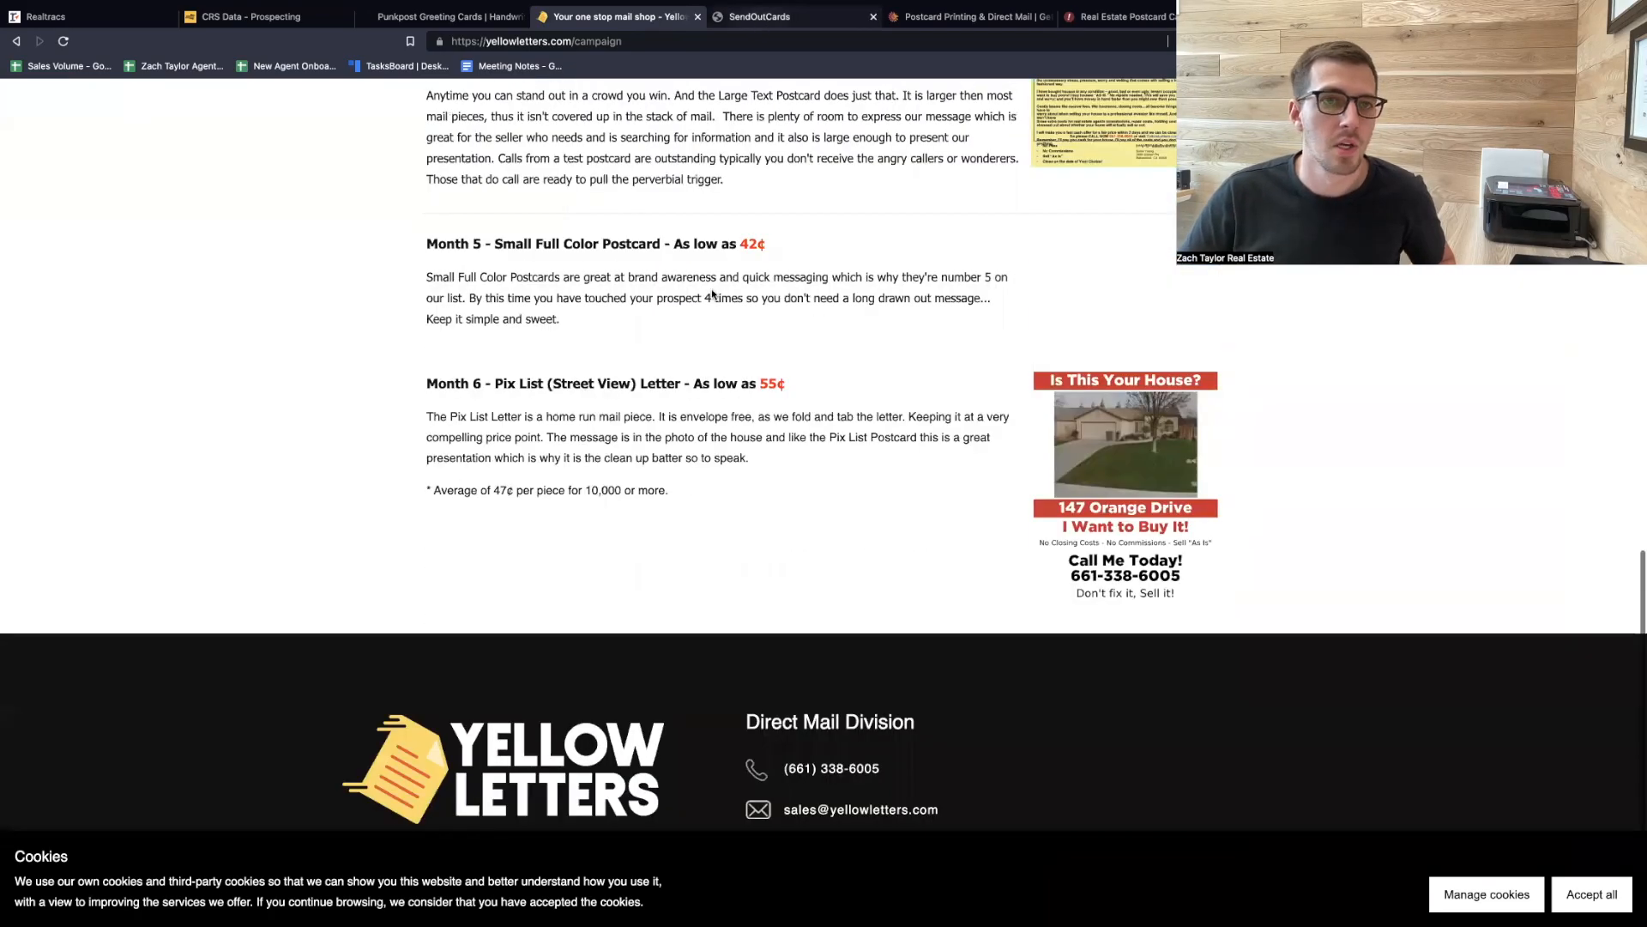
Switch to the SendOutCards site and skim its home page.
{"action": "left_click", "coordinate": [760, 19]}
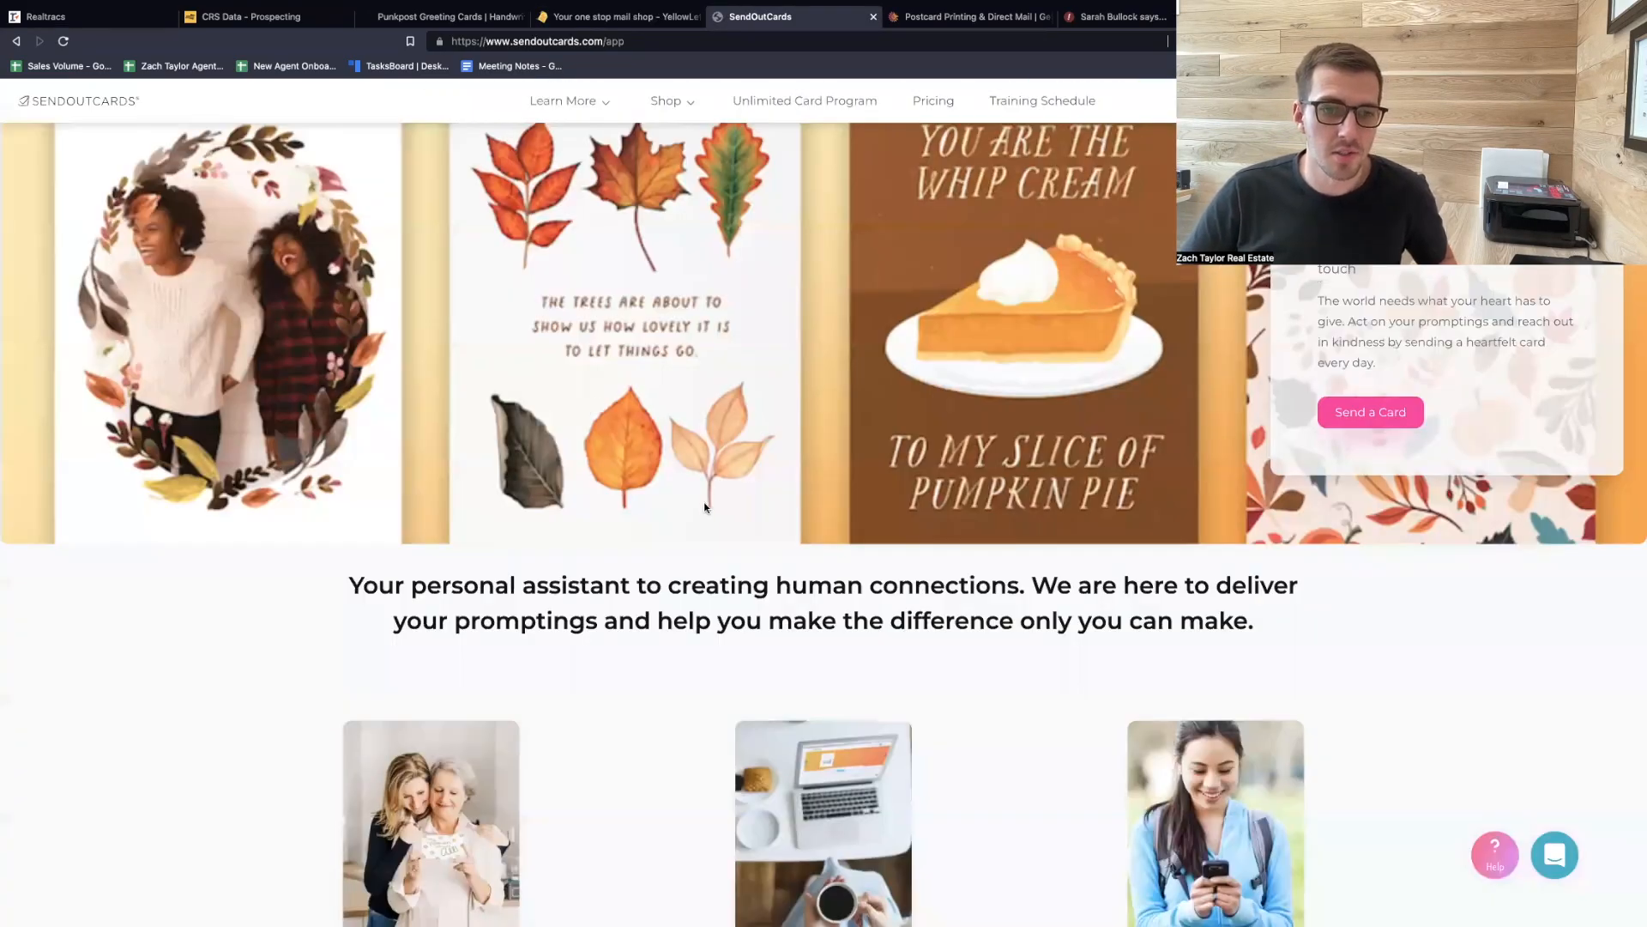
{"action": "scroll", "coordinate": [704, 506], "scroll_direction": "down", "scroll_amount": 6}
{"action": "scroll", "coordinate": [701, 465], "scroll_direction": "up", "scroll_amount": 6}
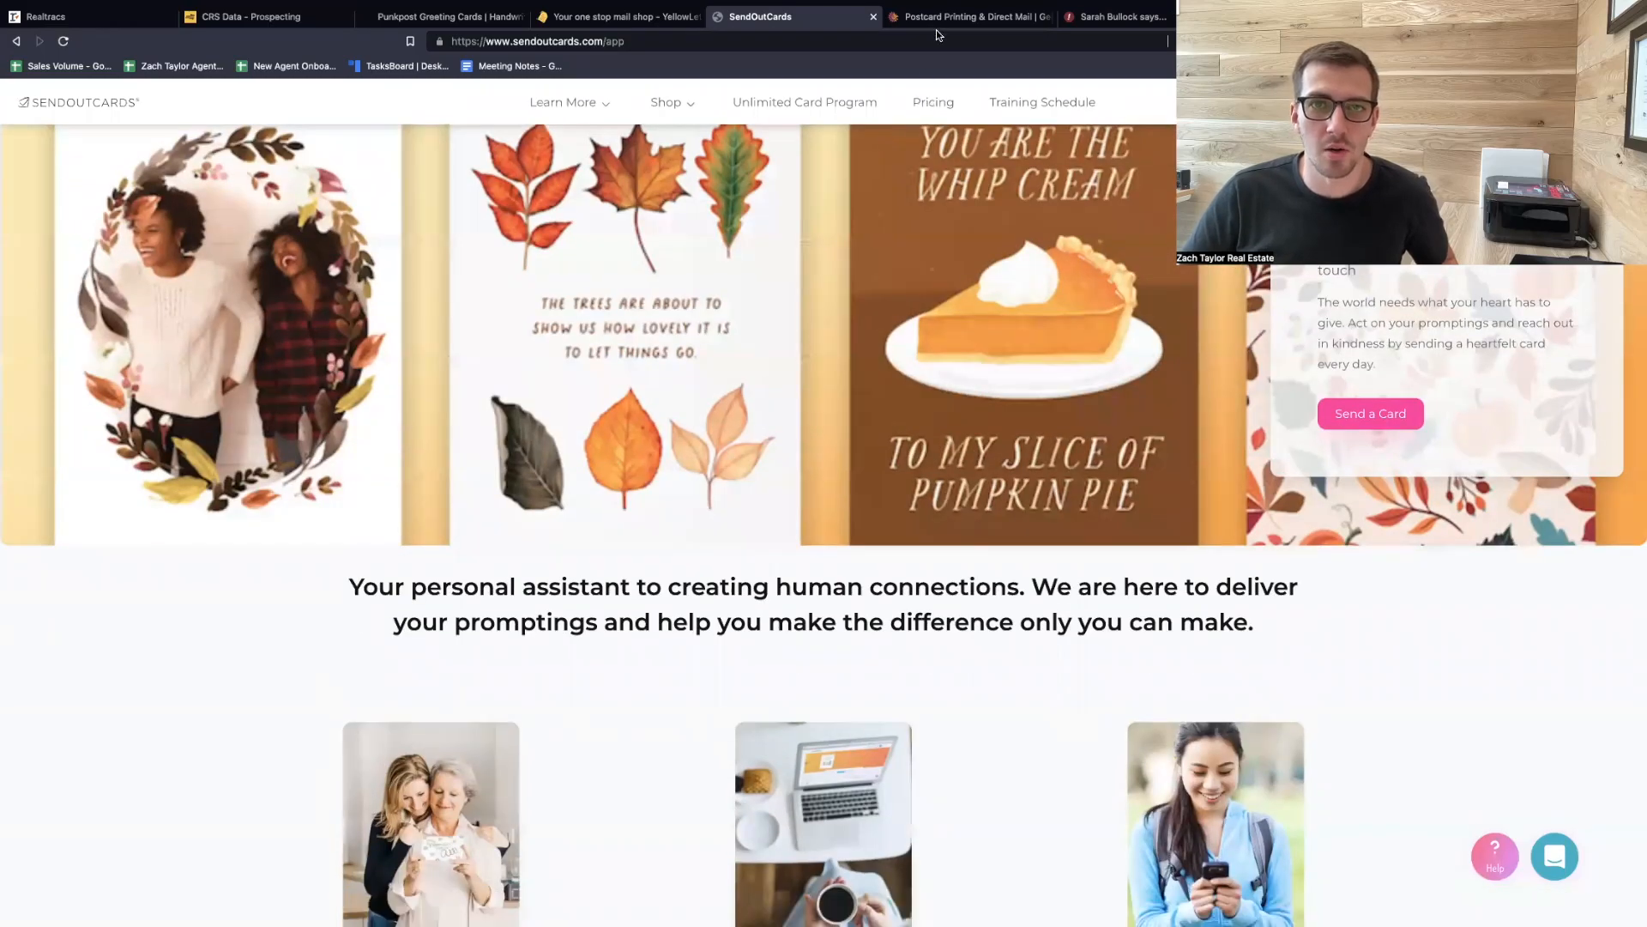
Switch to PostcardMania, dismiss the free postcards offer, and browse the Realtors postcard design samples.
{"action": "left_click", "coordinate": [935, 26]}
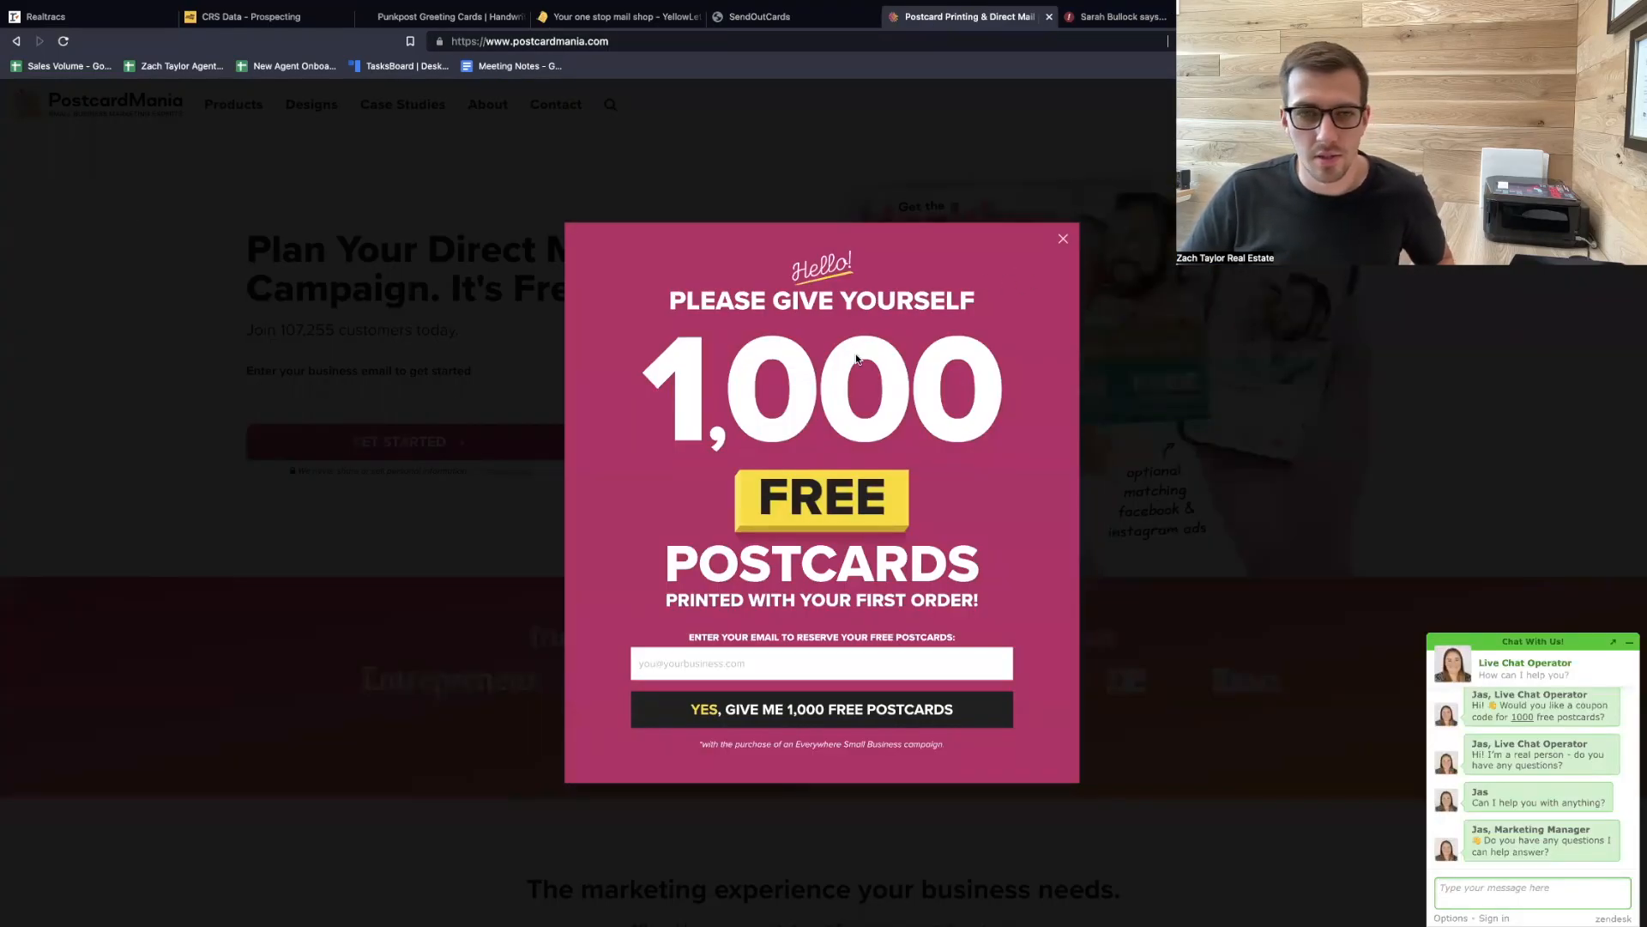
{"action": "left_click", "coordinate": [1063, 238]}
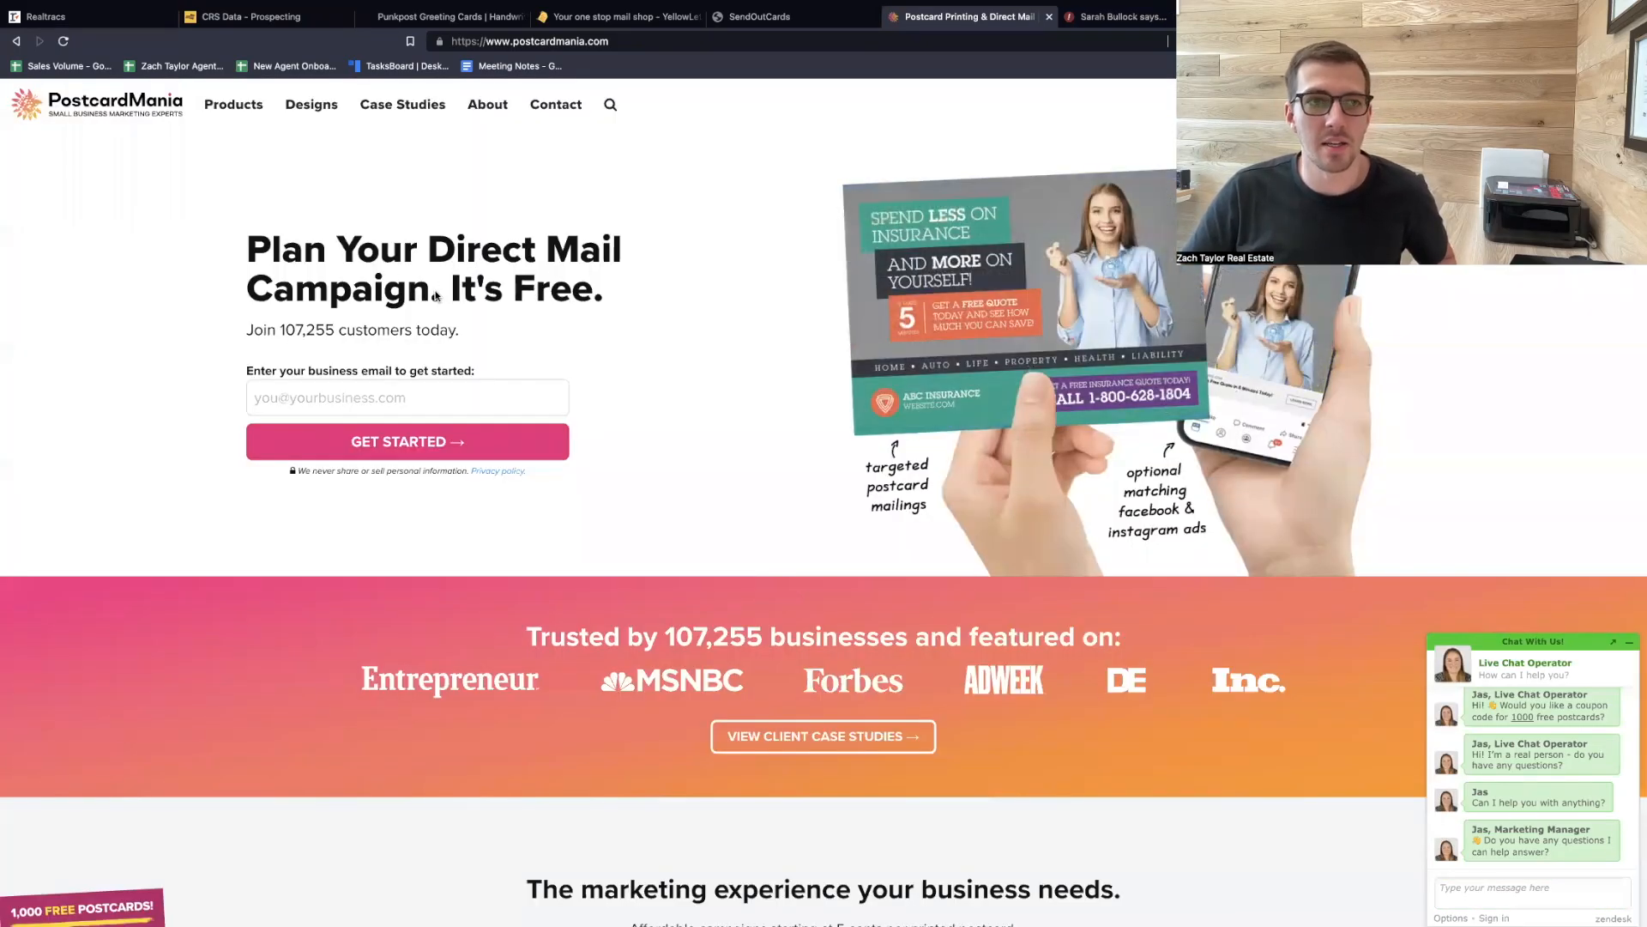
{"action": "mouse_move", "coordinate": [311, 105]}
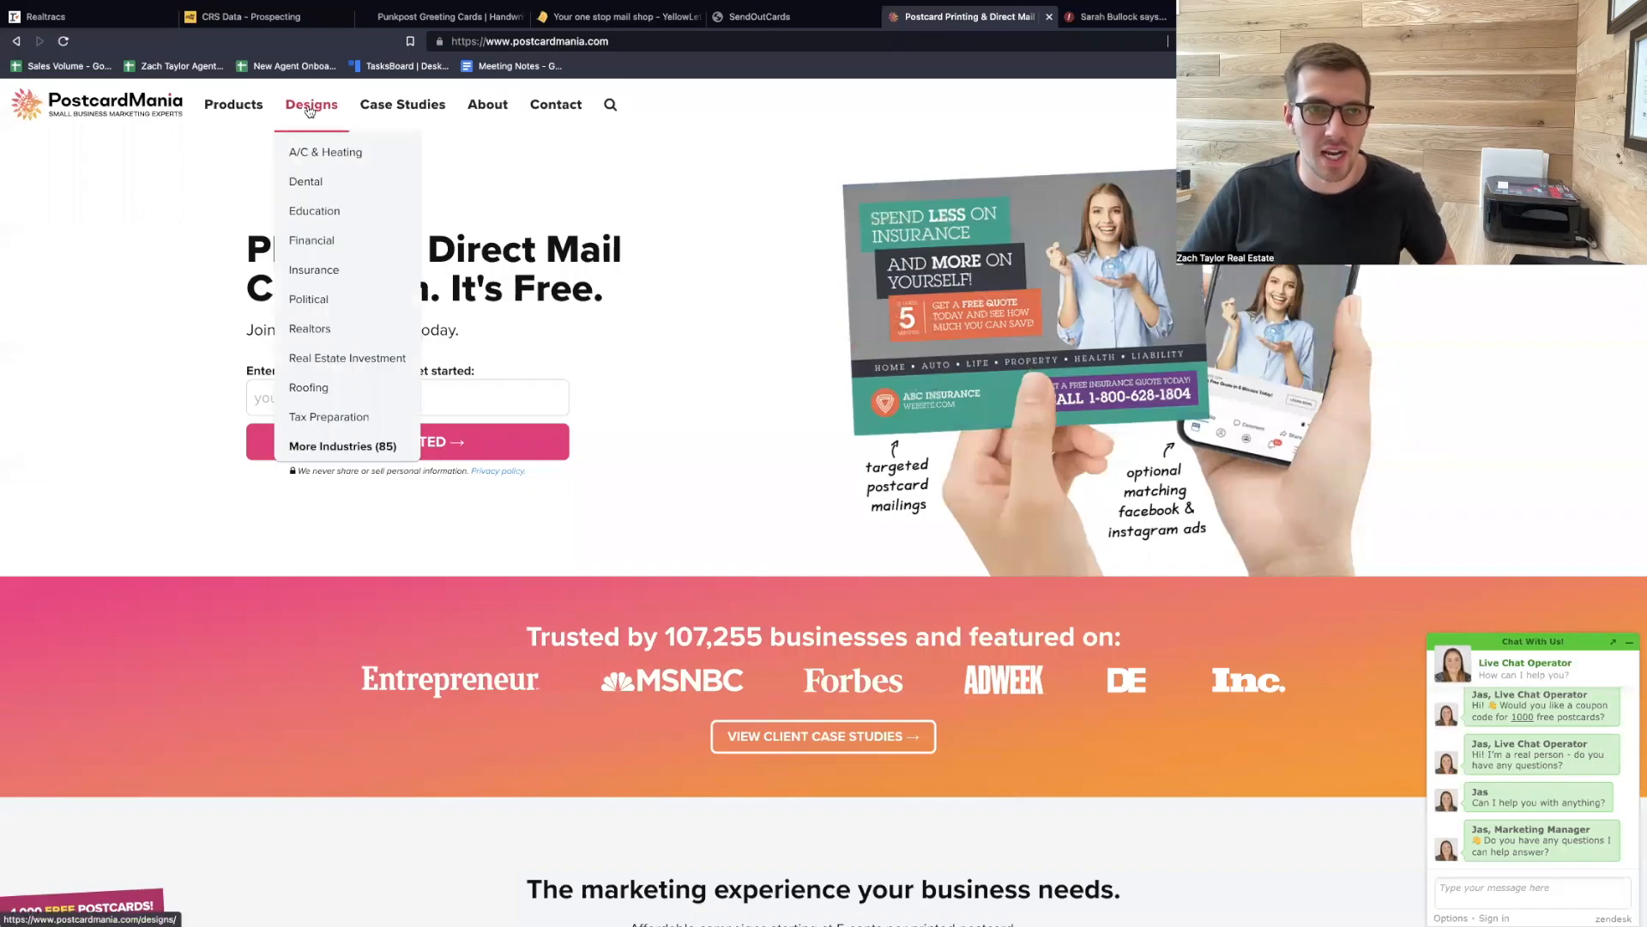
{"action": "left_click", "coordinate": [312, 333]}
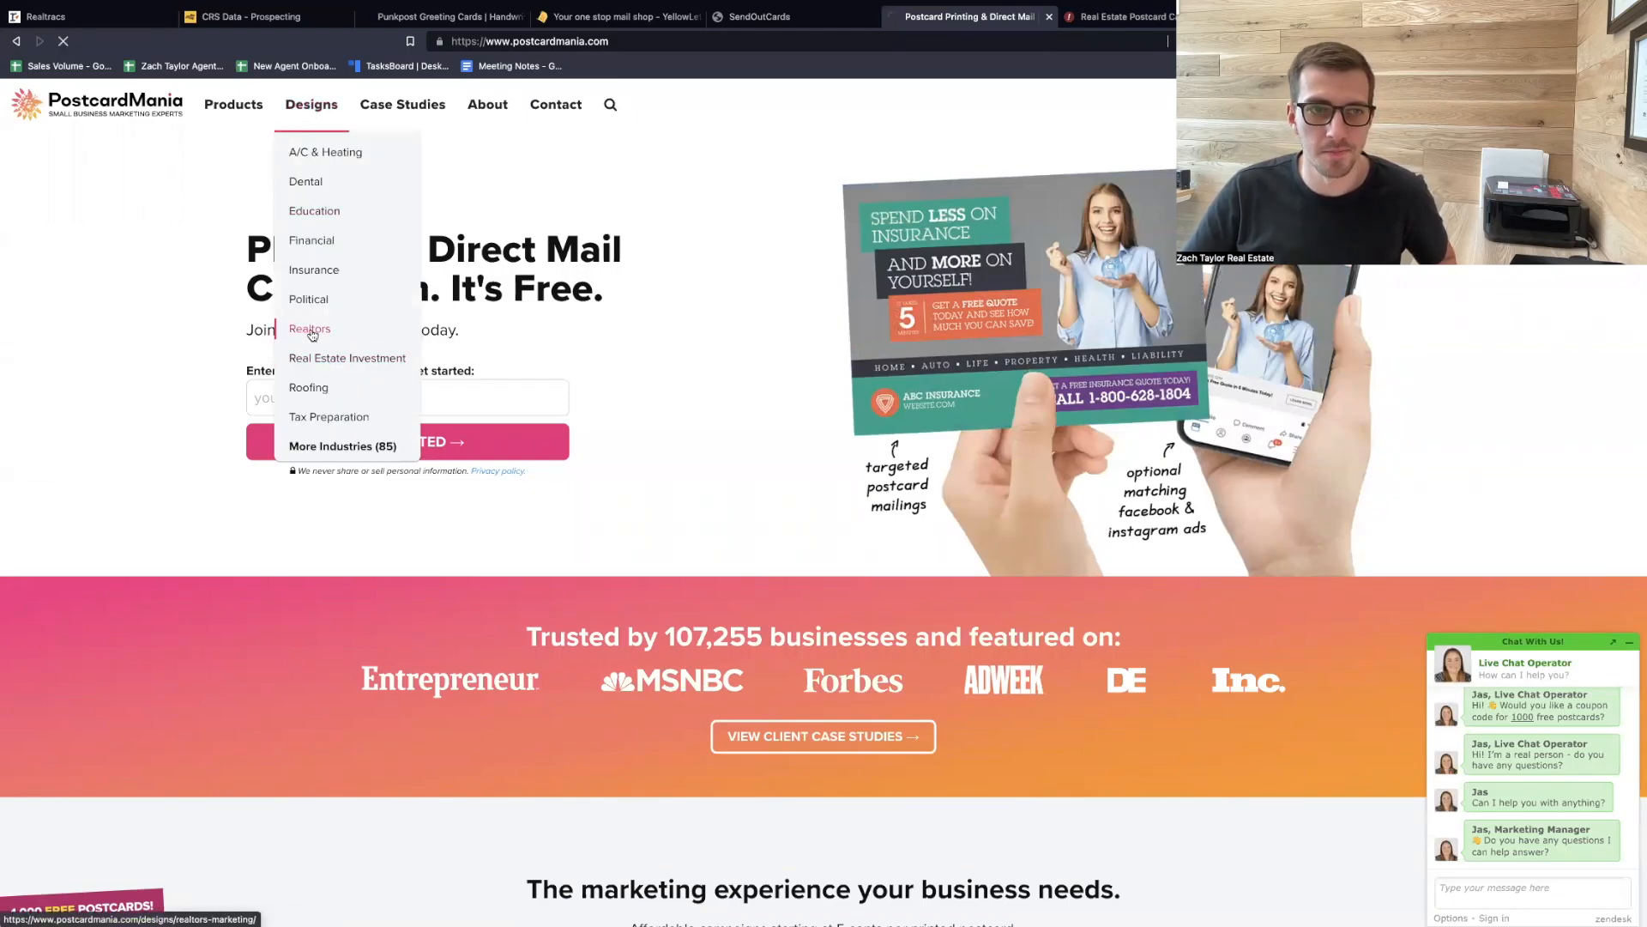
{"action": "scroll", "coordinate": [352, 501], "scroll_direction": "down", "scroll_amount": 1}
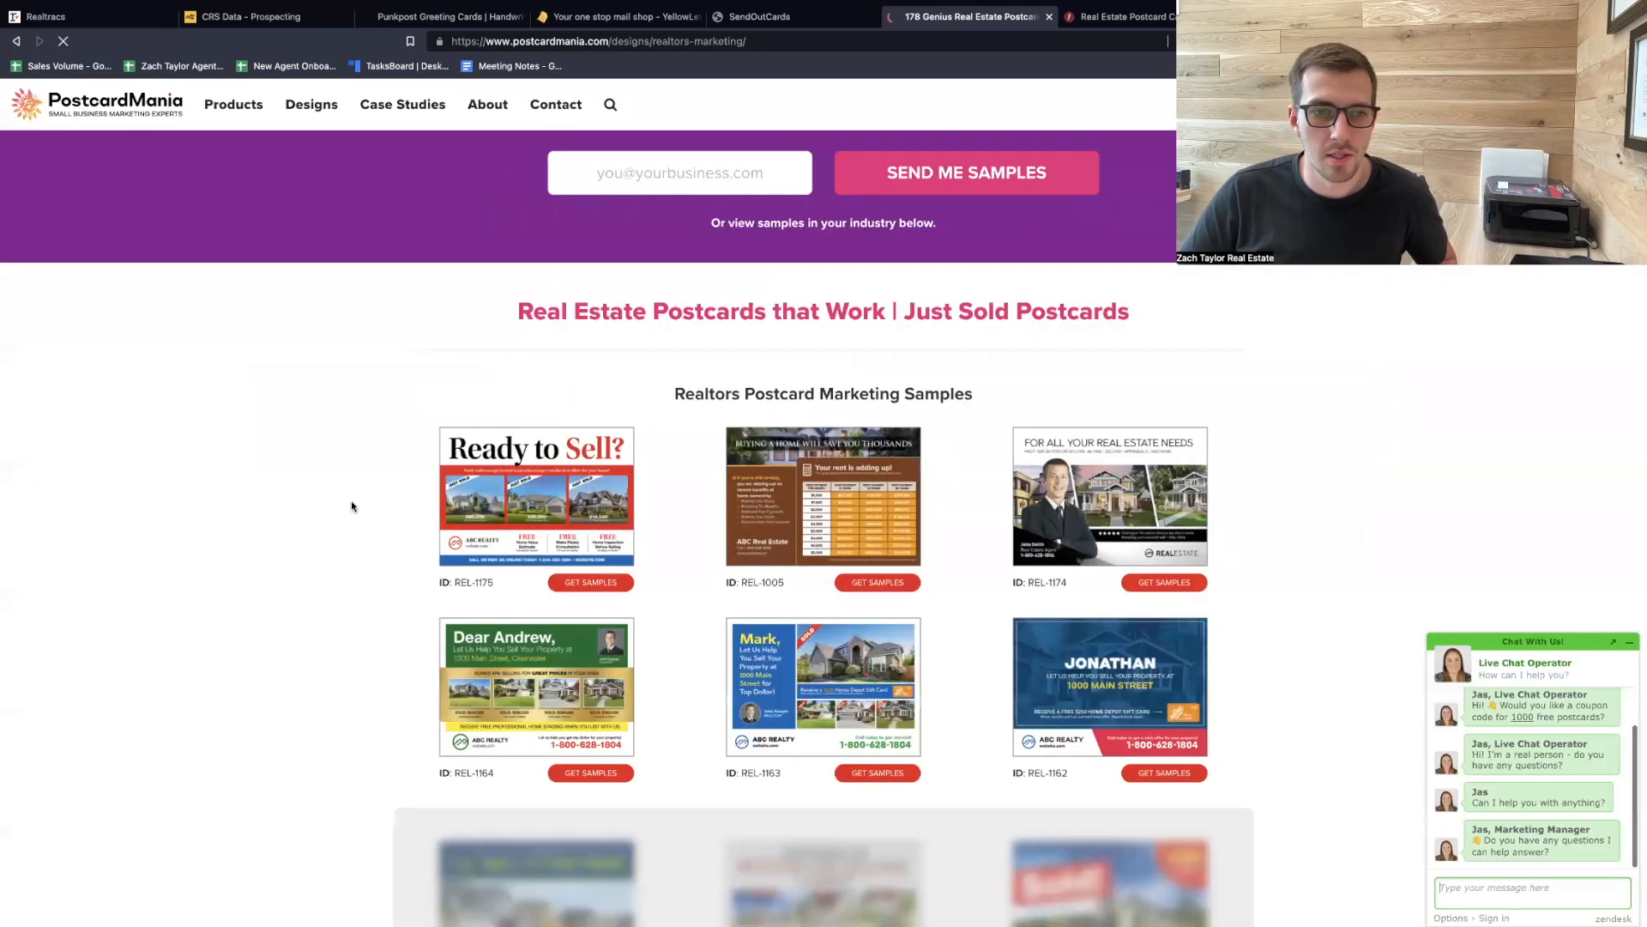
{"action": "scroll", "coordinate": [386, 410], "scroll_direction": "down", "scroll_amount": 4}
{"action": "scroll", "coordinate": [301, 383], "scroll_direction": "down", "scroll_amount": 5}
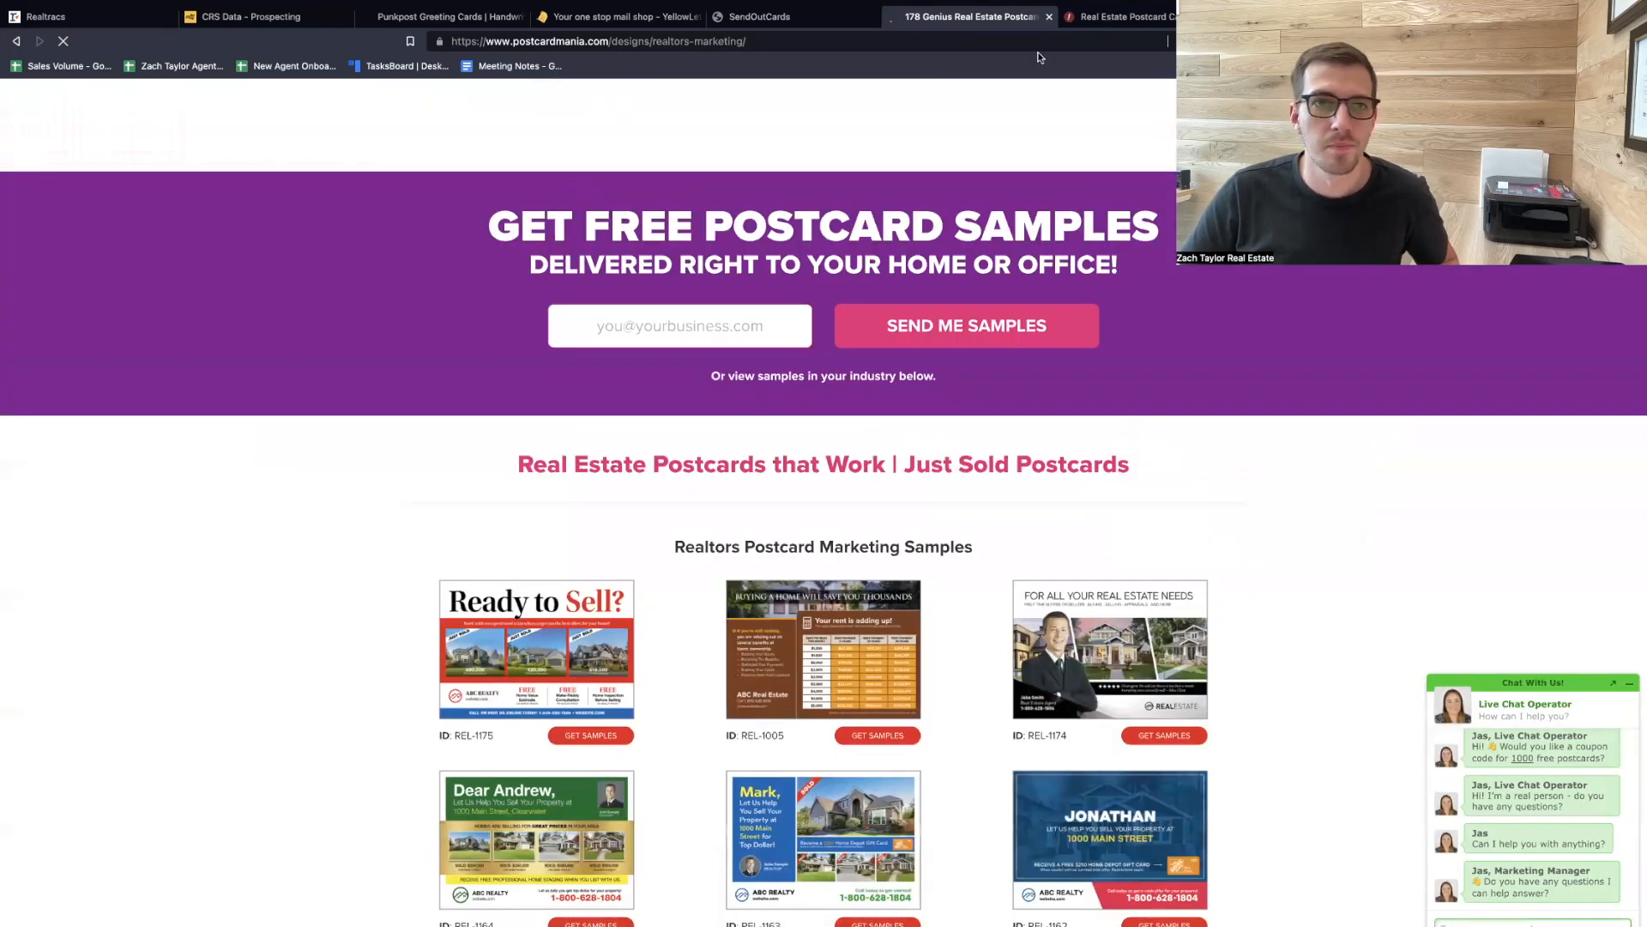
View the ProspectsPLUS real estate postcard campaigns and skim the features on the Mailbox Power home page.
{"action": "left_click", "coordinate": [1115, 16]}
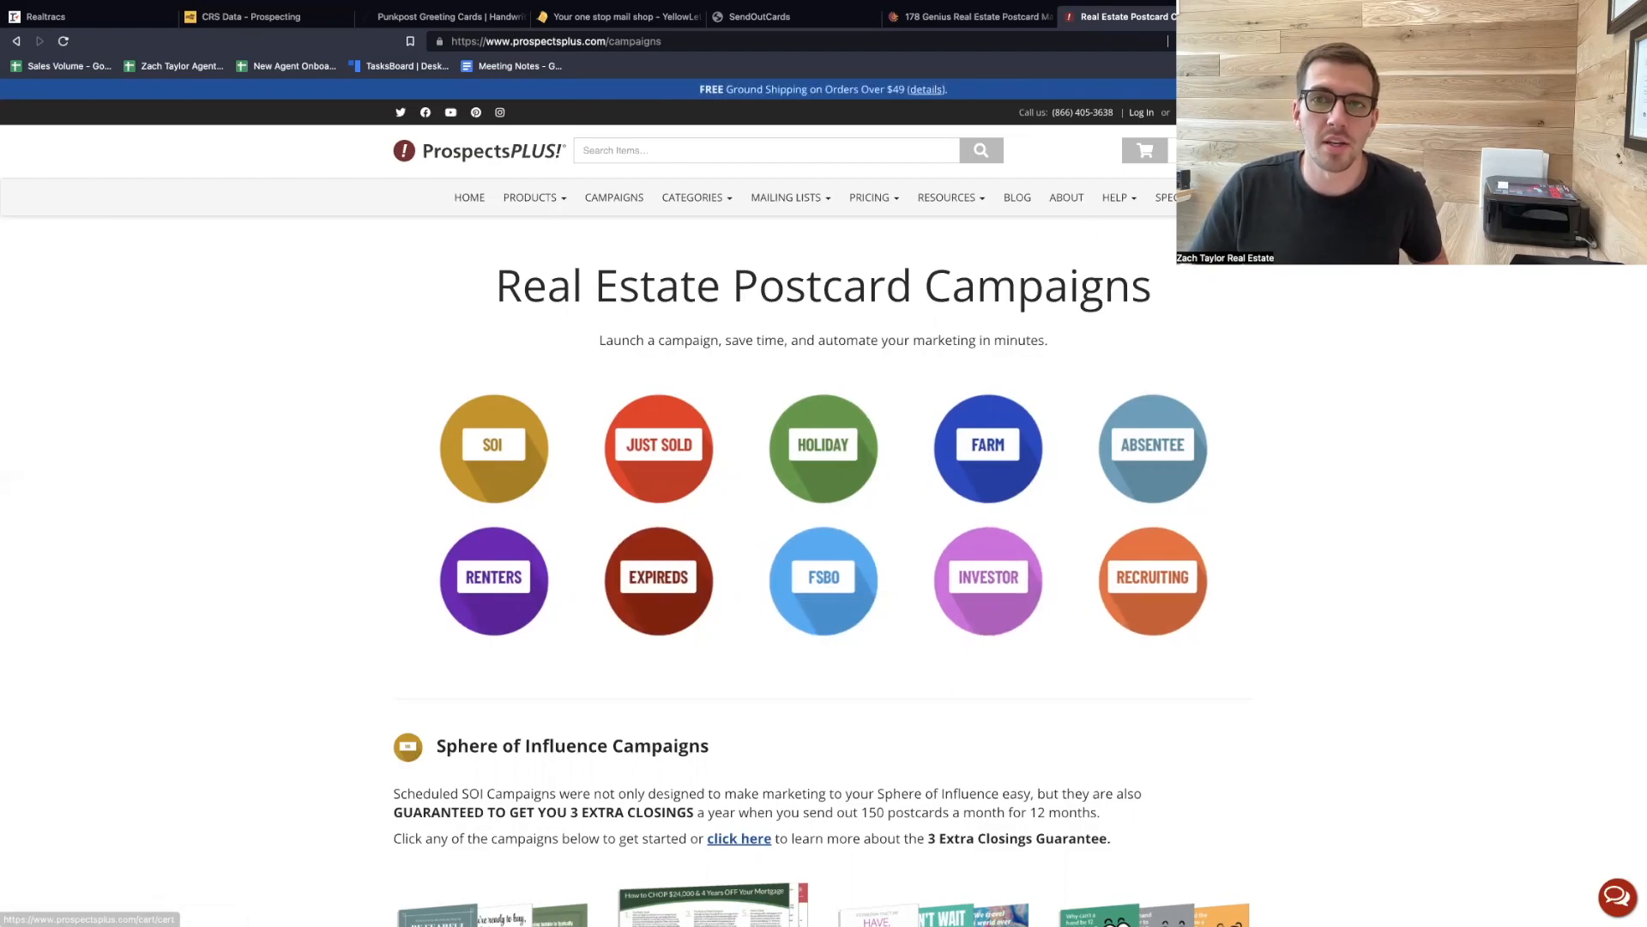
{"action": "key", "text": "ctrl+Tab"}
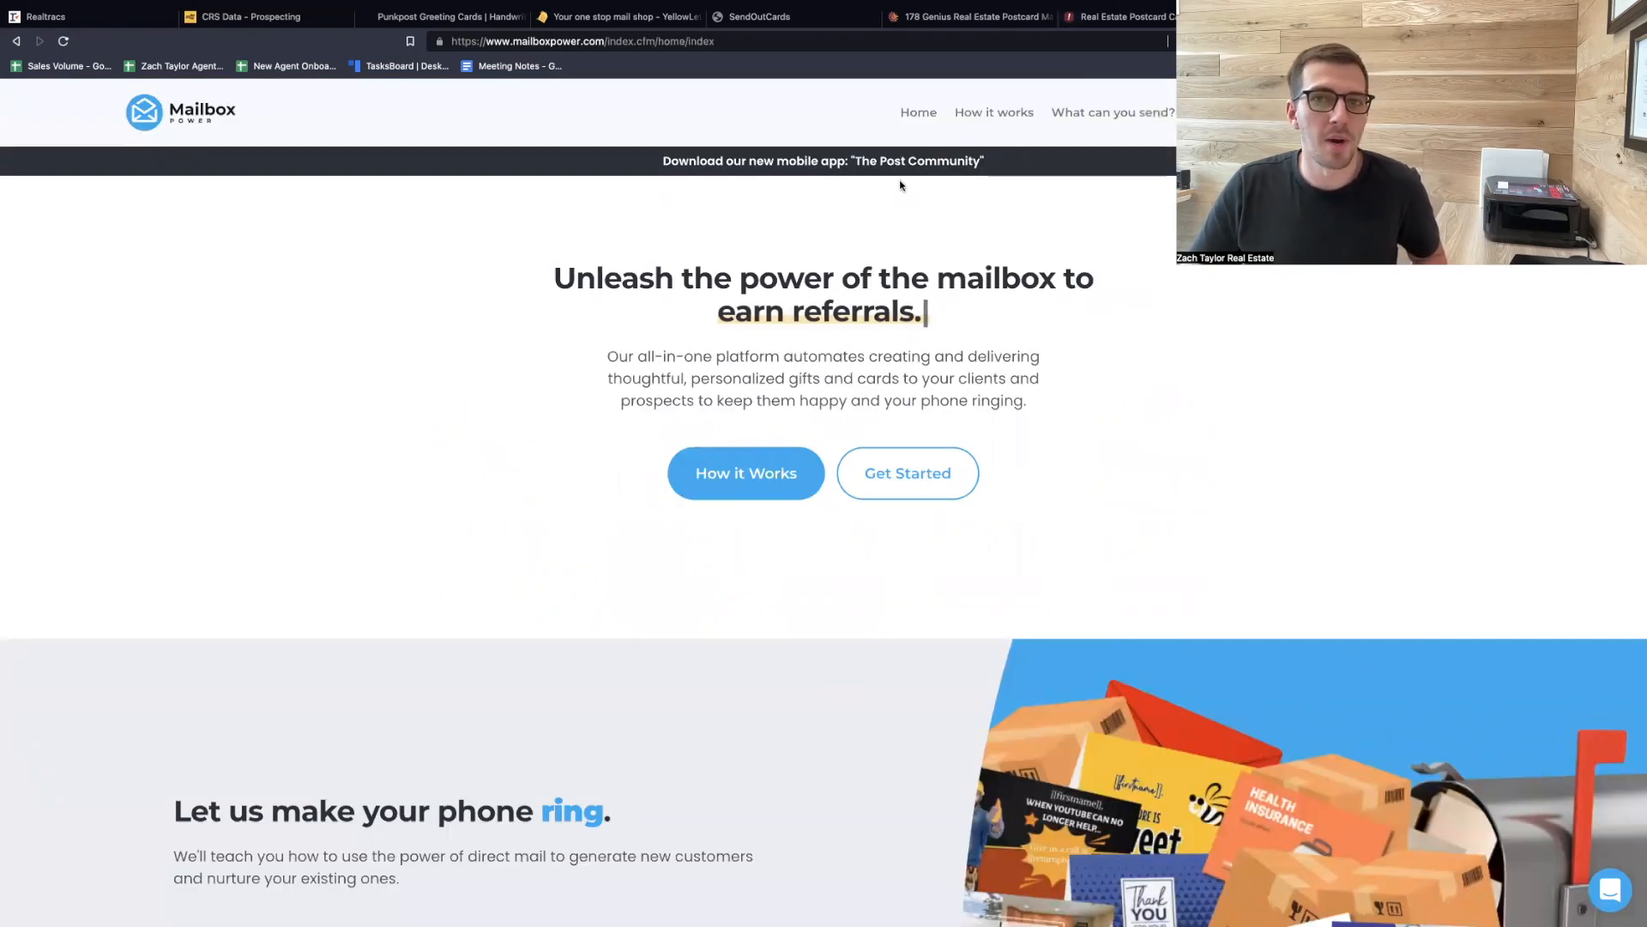
{"action": "scroll", "coordinate": [926, 424], "scroll_direction": "down", "scroll_amount": 3}
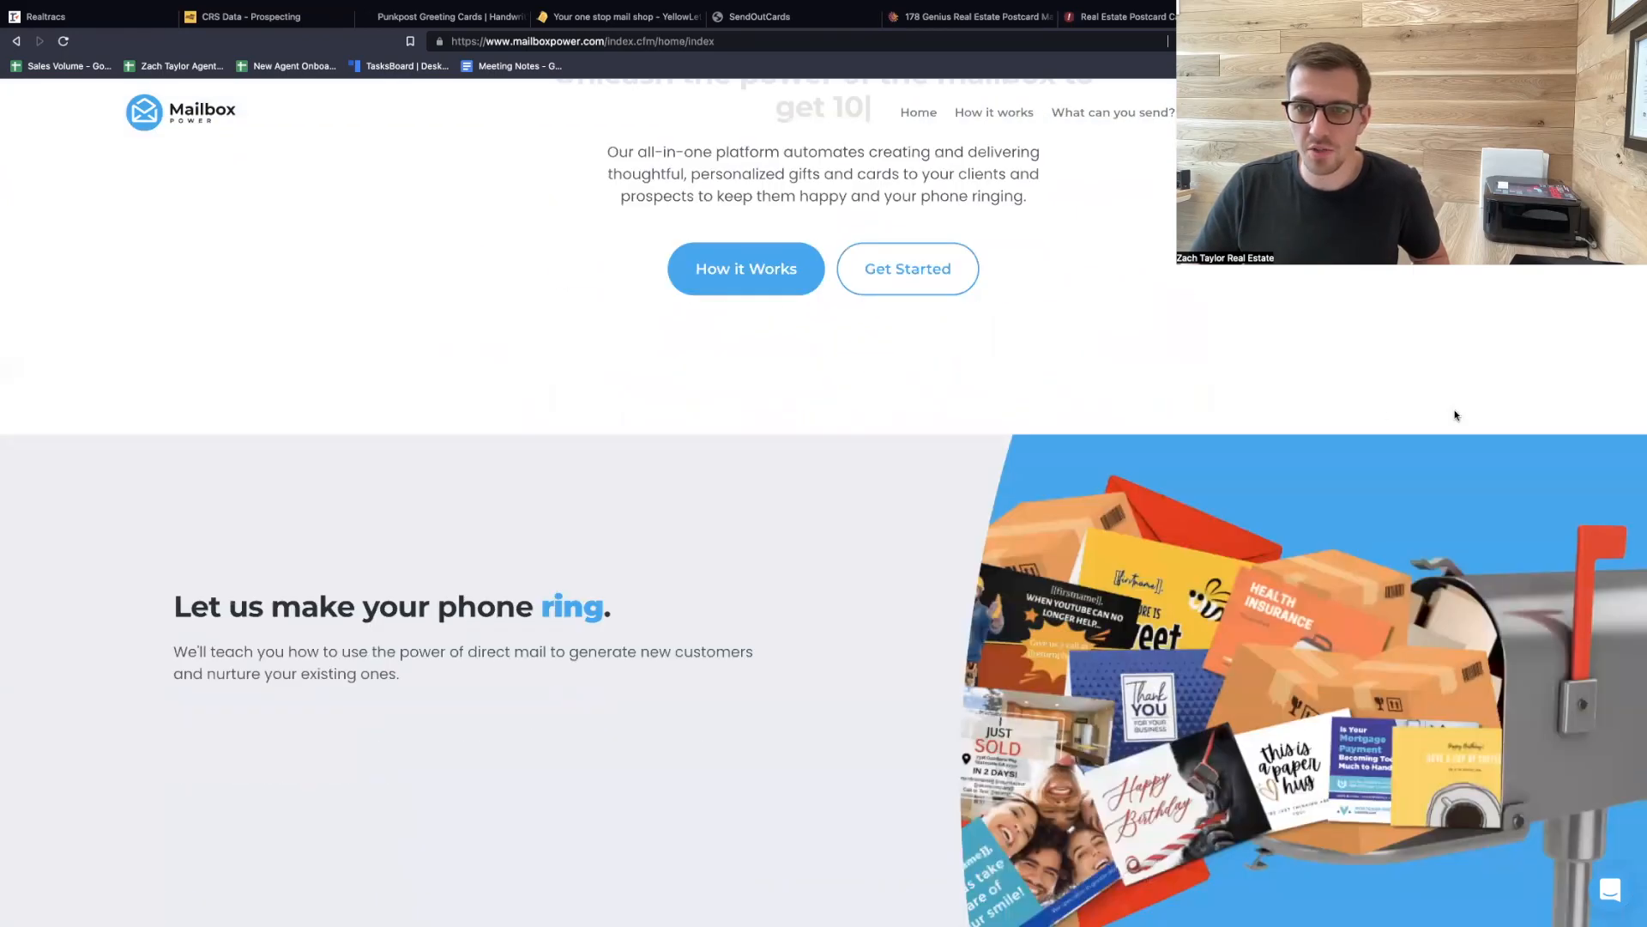
{"action": "scroll", "coordinate": [1450, 405], "scroll_direction": "down", "scroll_amount": 4}
{"action": "scroll", "coordinate": [760, 513], "scroll_direction": "down", "scroll_amount": 10}
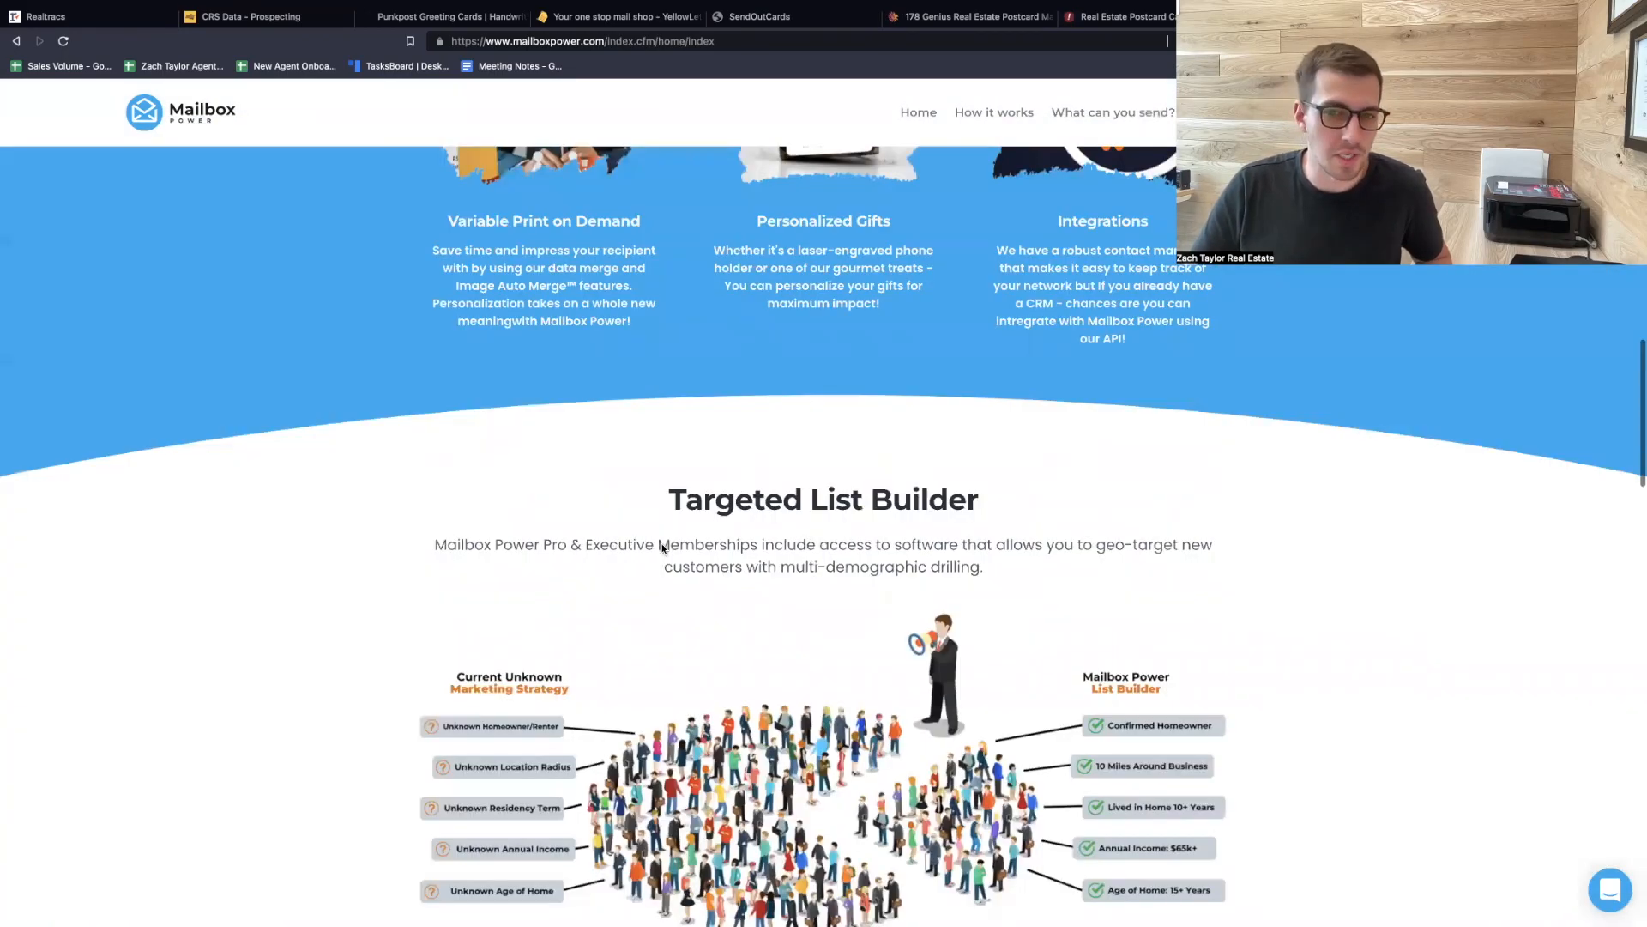
{"action": "scroll", "coordinate": [677, 518], "scroll_direction": "down", "scroll_amount": 10}
{"action": "scroll", "coordinate": [677, 518], "scroll_direction": "up", "scroll_amount": 20}
Review Mailbox Power's monthly plans, checking the Pro plan's 4x6 postcard offer, and return to the CRS Data prospecting export options.
{"action": "left_click", "coordinate": [1217, 113]}
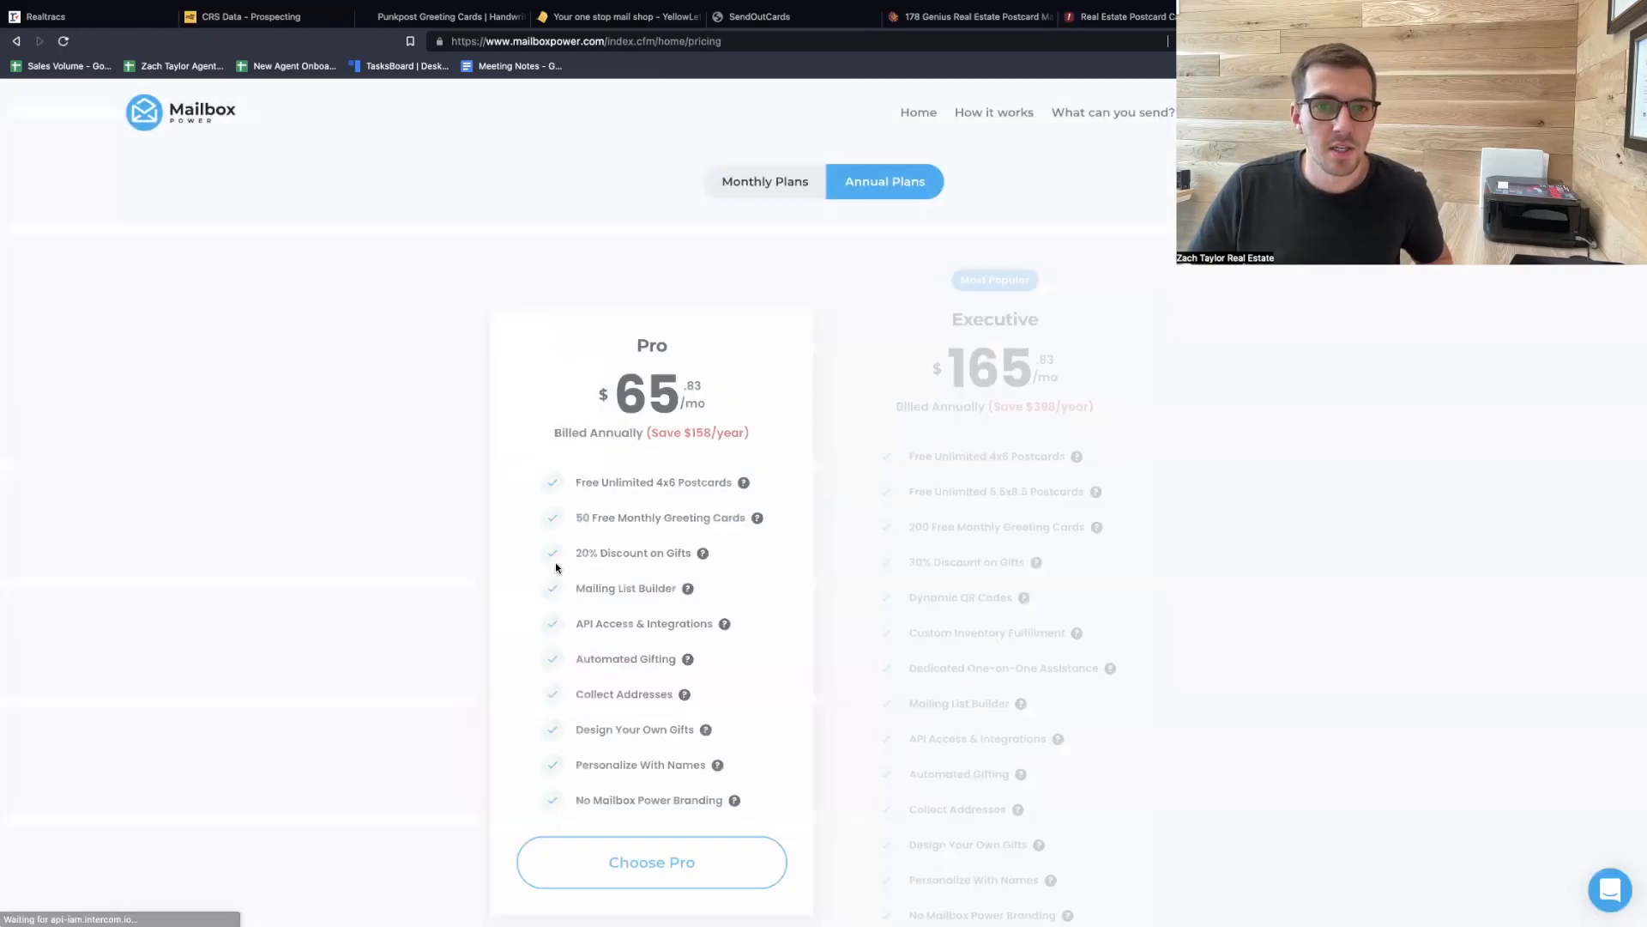
{"action": "left_click", "coordinate": [754, 192]}
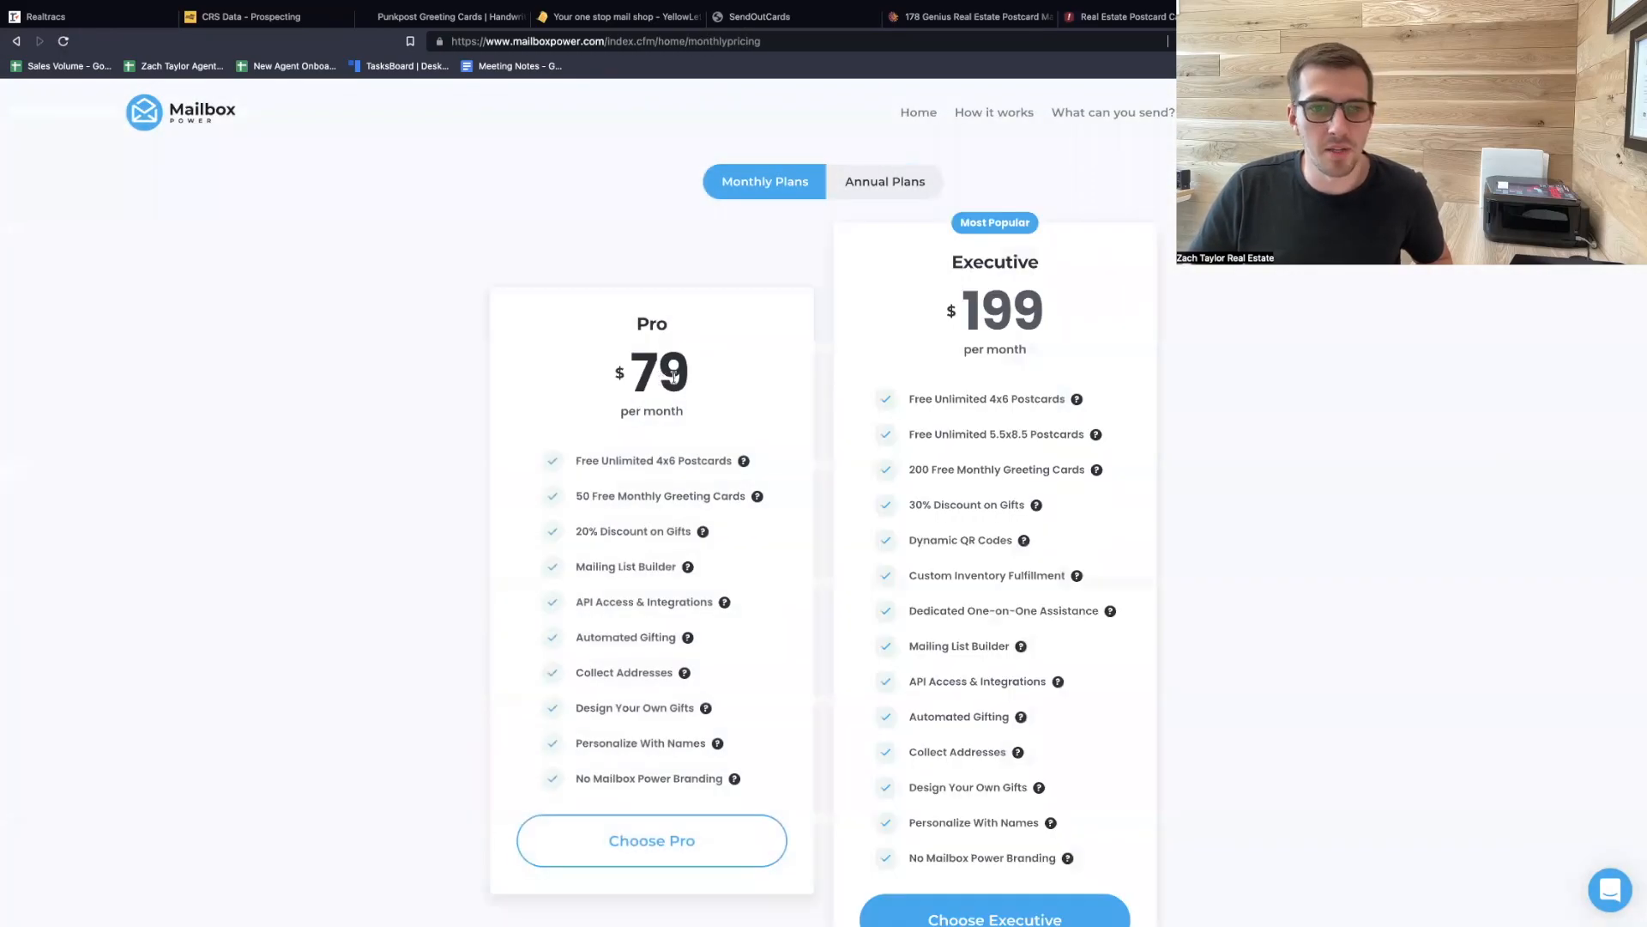
{"action": "left_click_drag", "start_coordinate": [575, 461], "coordinate": [746, 466]}
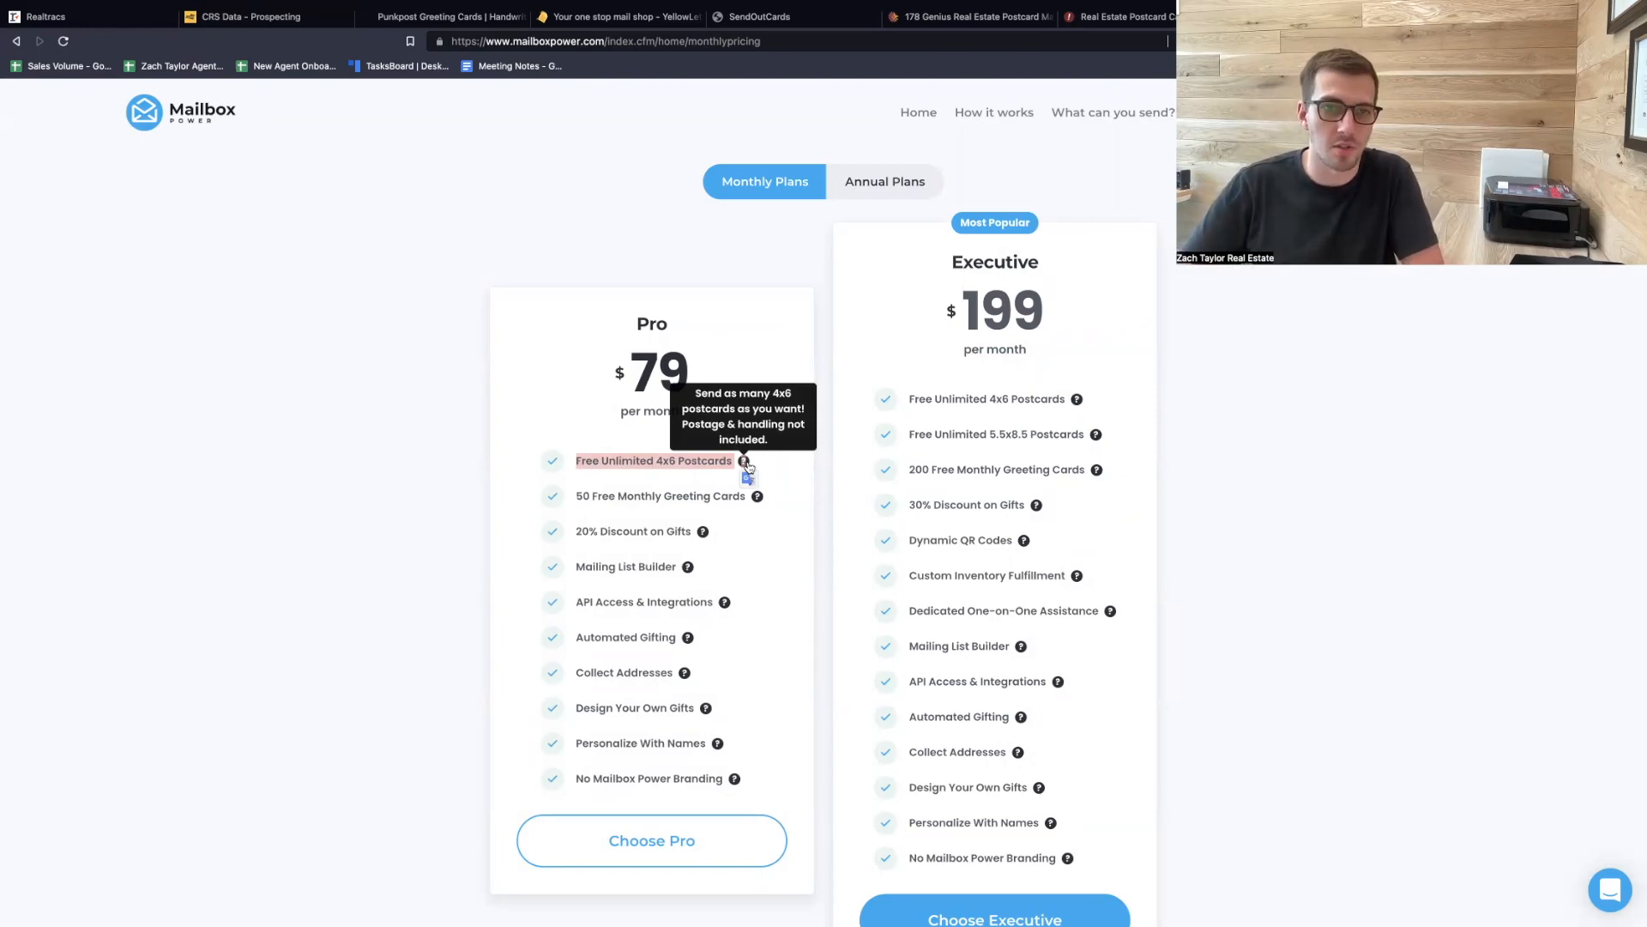
{"action": "left_click", "coordinate": [545, 360]}
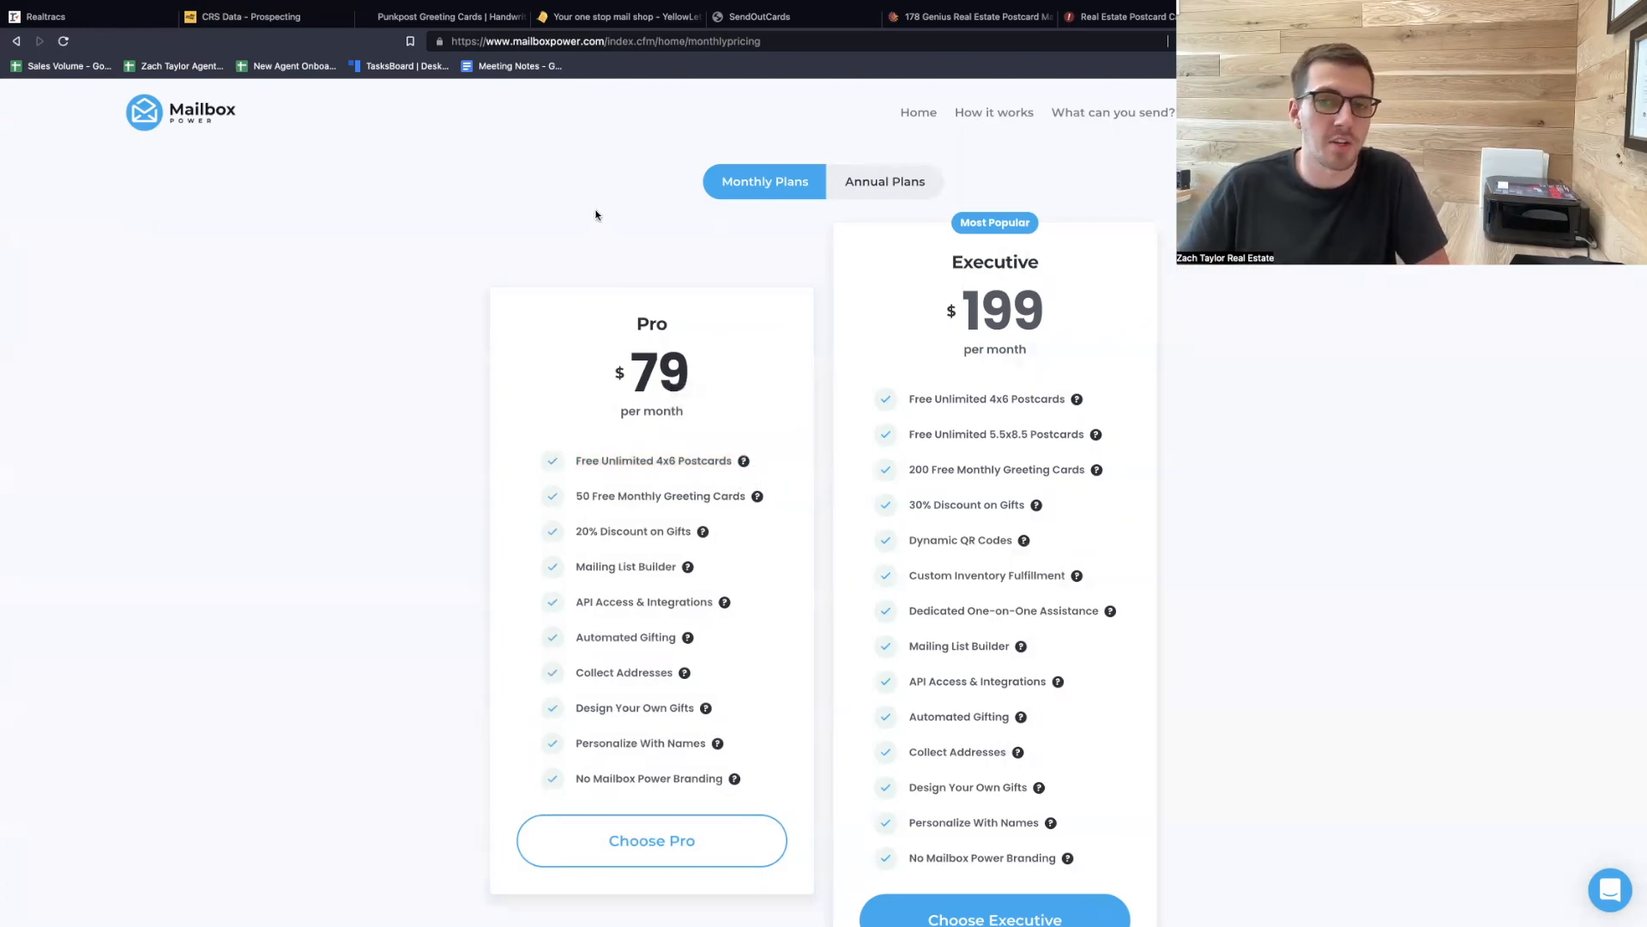
{"action": "left_click", "coordinate": [263, 19]}
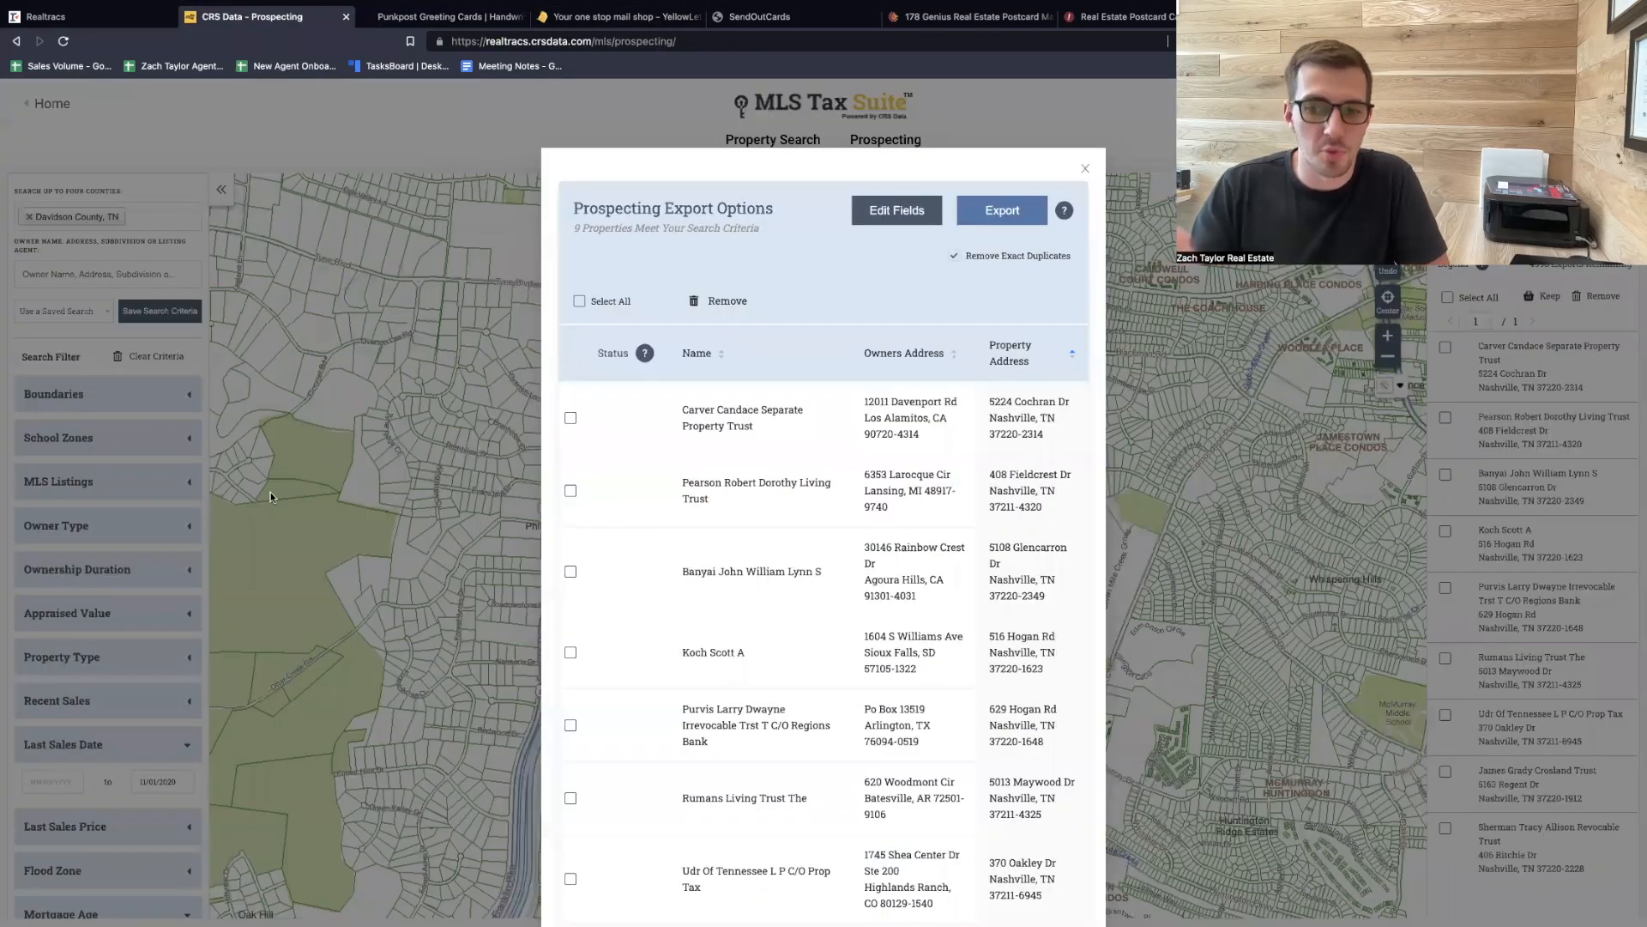